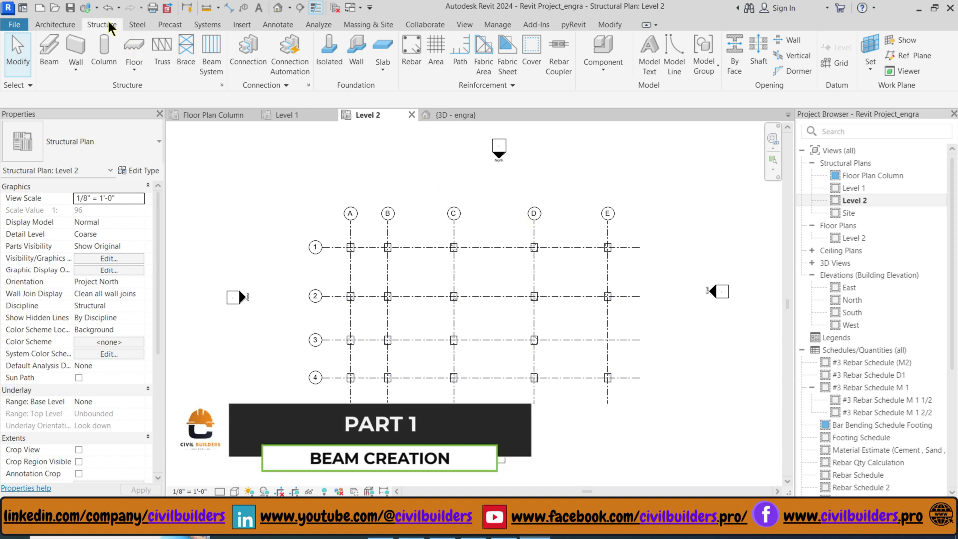
Place a 16 x 32 Concrete-Rectangular Beam on Level 2 along grid 1 from grid A to grid D
click(49, 56)
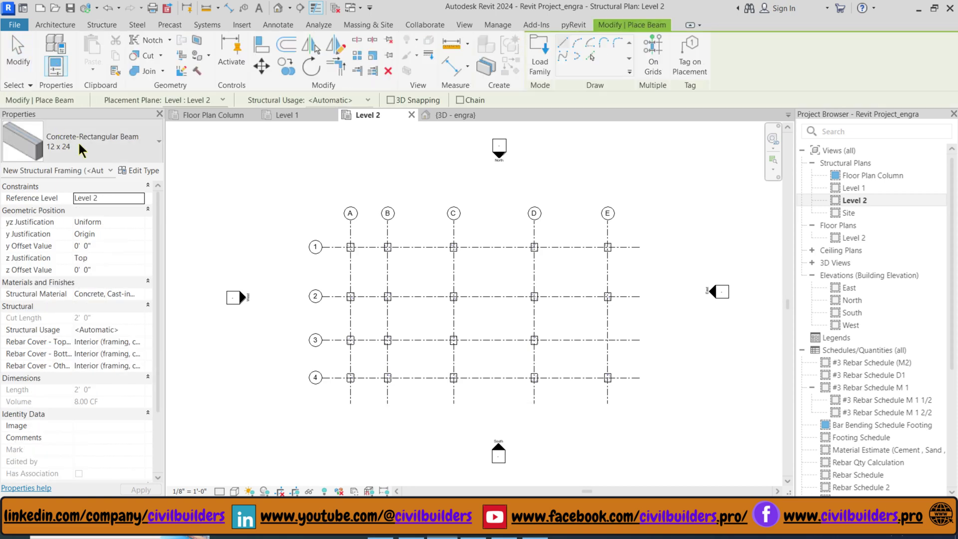
click(143, 146)
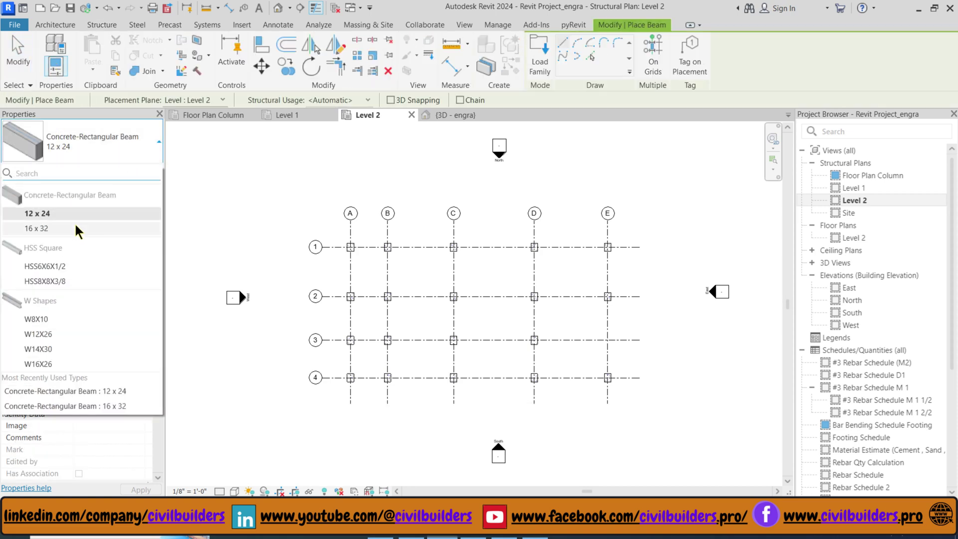
click(74, 228)
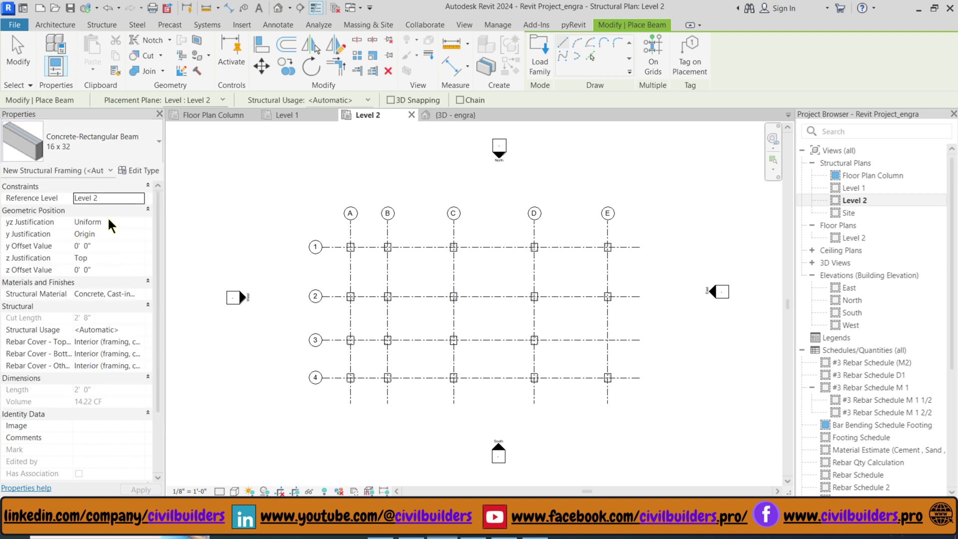
click(138, 198)
click(103, 228)
scroll(351, 246, up, 3)
click(351, 246)
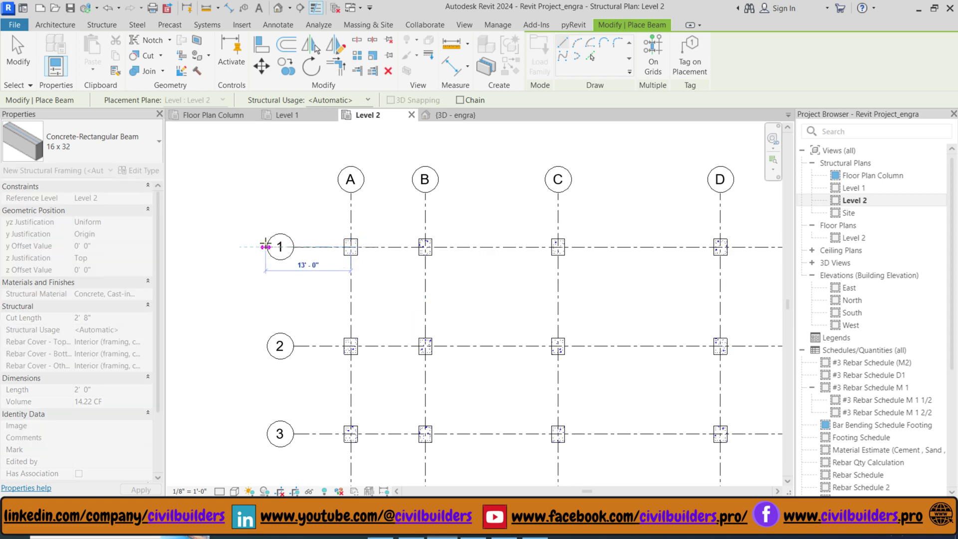
scroll(271, 246, down, 2)
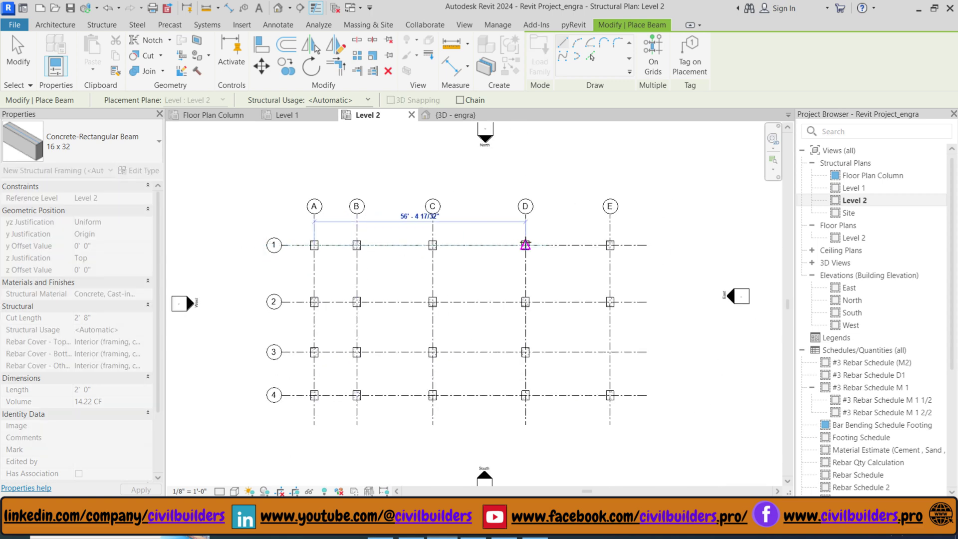
click(525, 245)
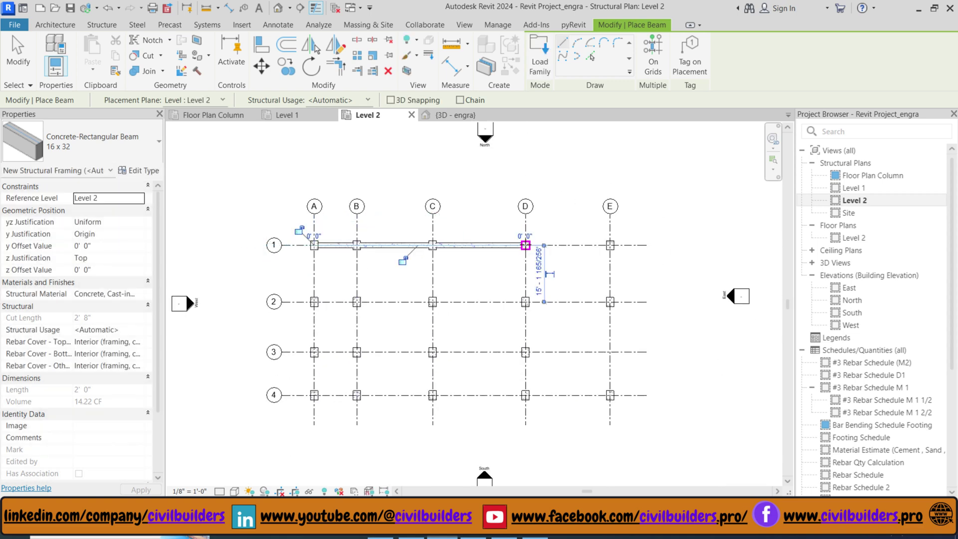
Create a beam along the full length of grid line E with the Pick Lines method
key(p)
key(l)
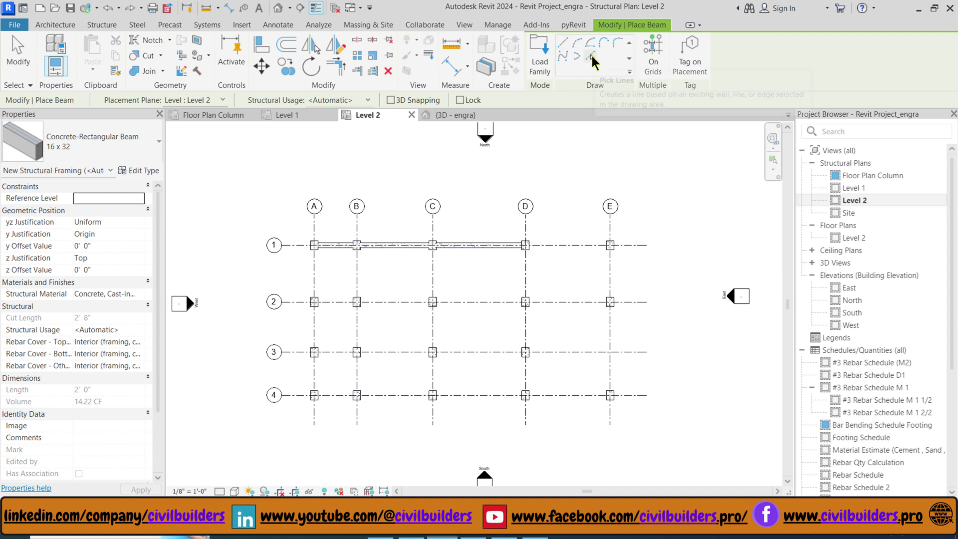
click(610, 286)
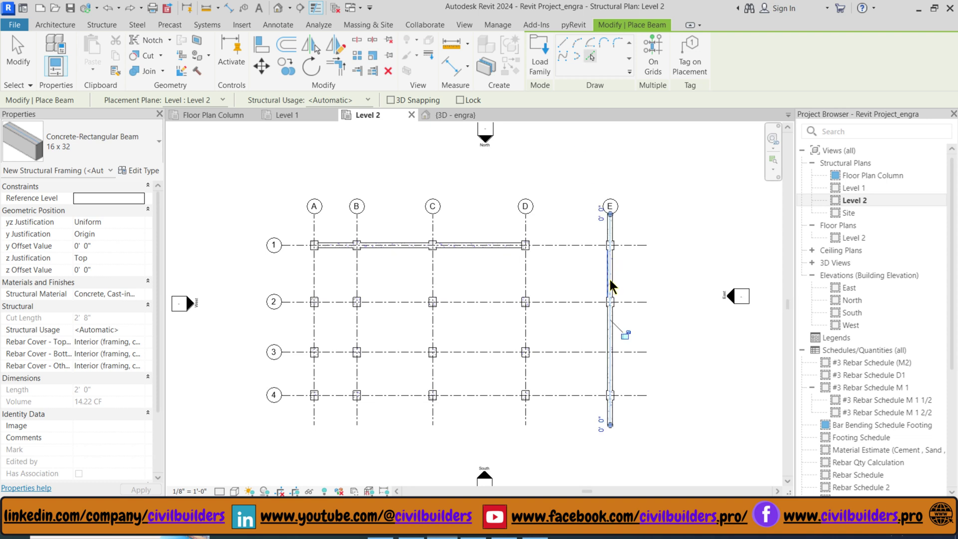
Draw a curved beam with a start-end-radius arc sweeping about 124° above the plan, between grids D and E
click(577, 43)
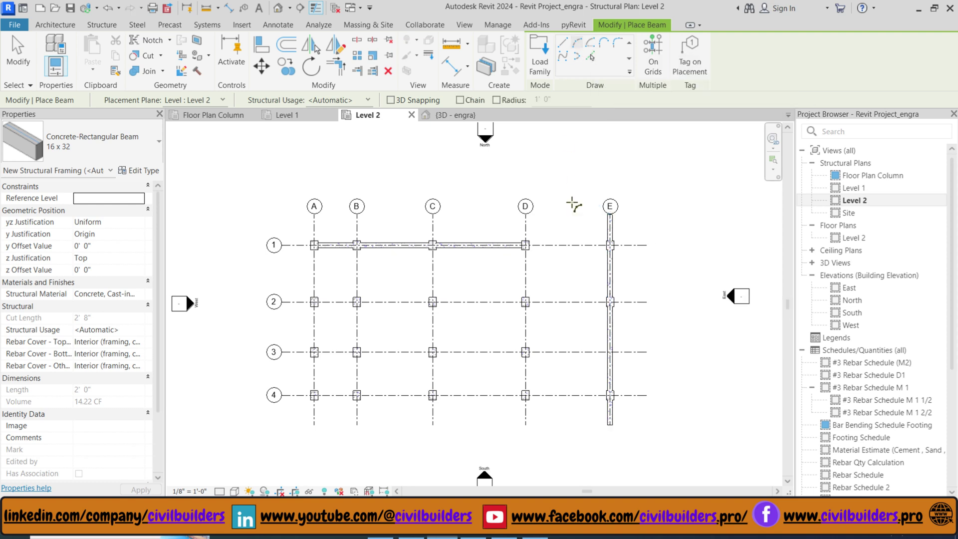
click(529, 194)
click(659, 194)
click(595, 164)
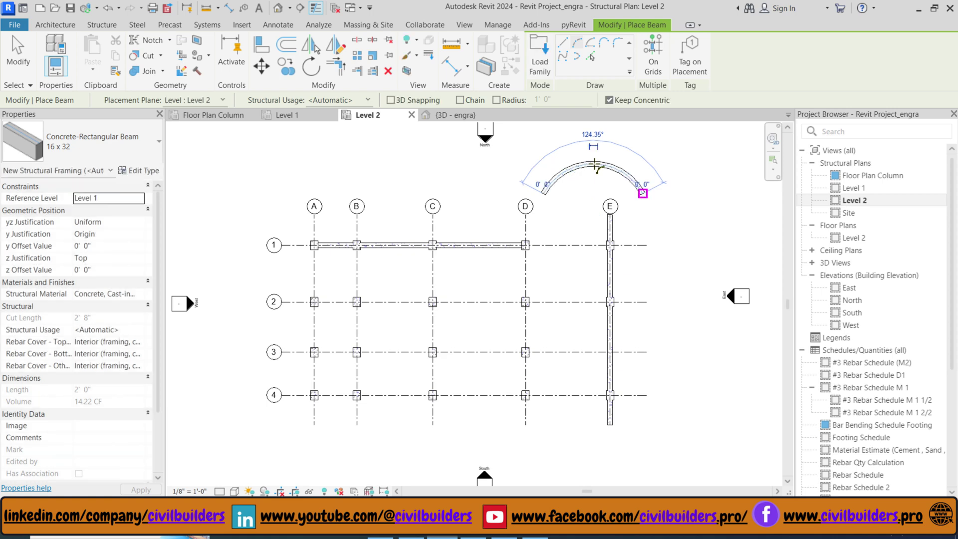
Place beams on grid lines A to D and 2 to 4 at once with On Grids, dismissing the save reminder
click(654, 64)
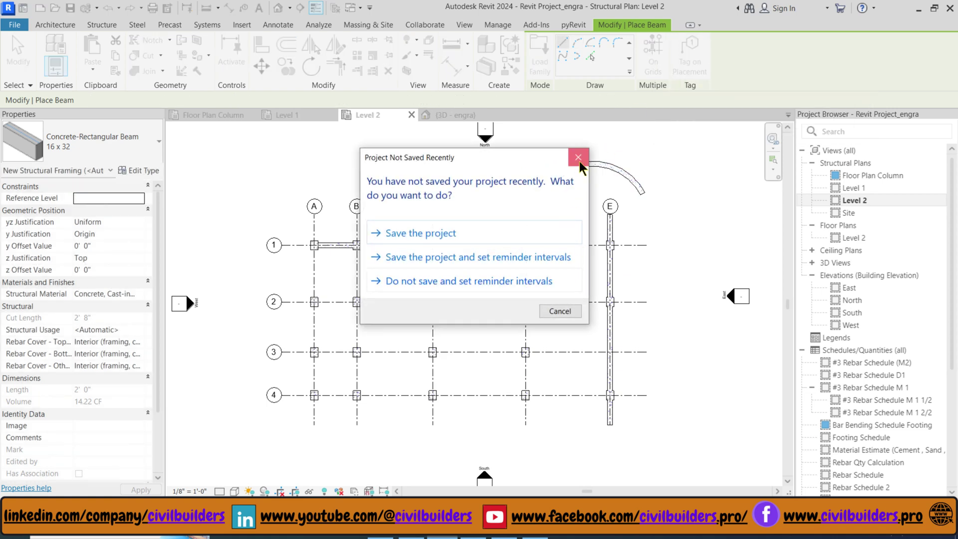
click(580, 161)
drag(569, 298, 288, 410)
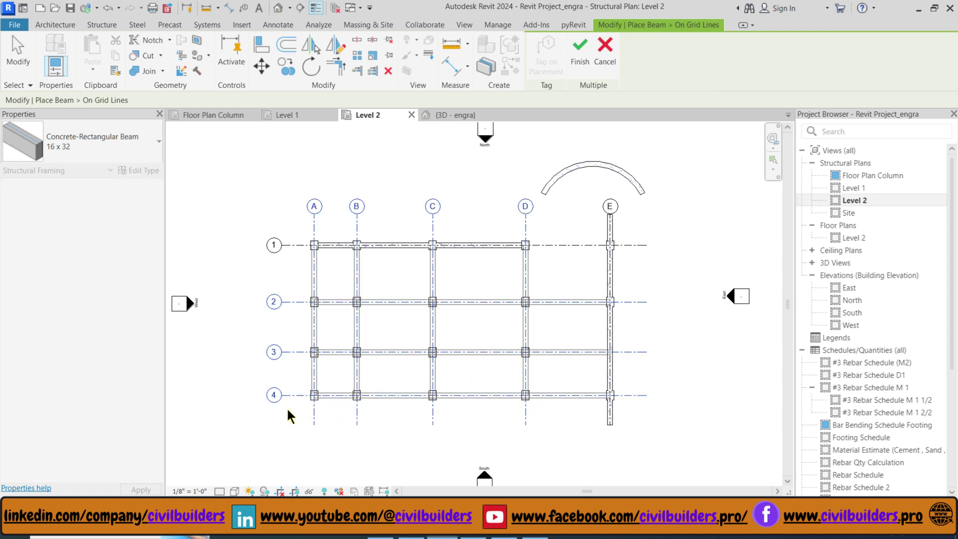
click(579, 61)
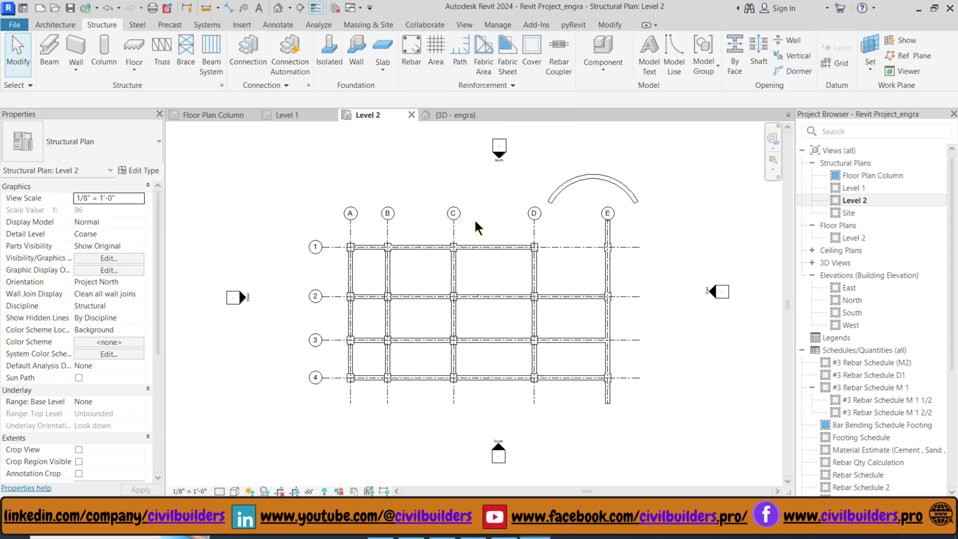
In the 3D view, change the grid 4 beam between grids D and E to the 12 x 24 type
click(278, 7)
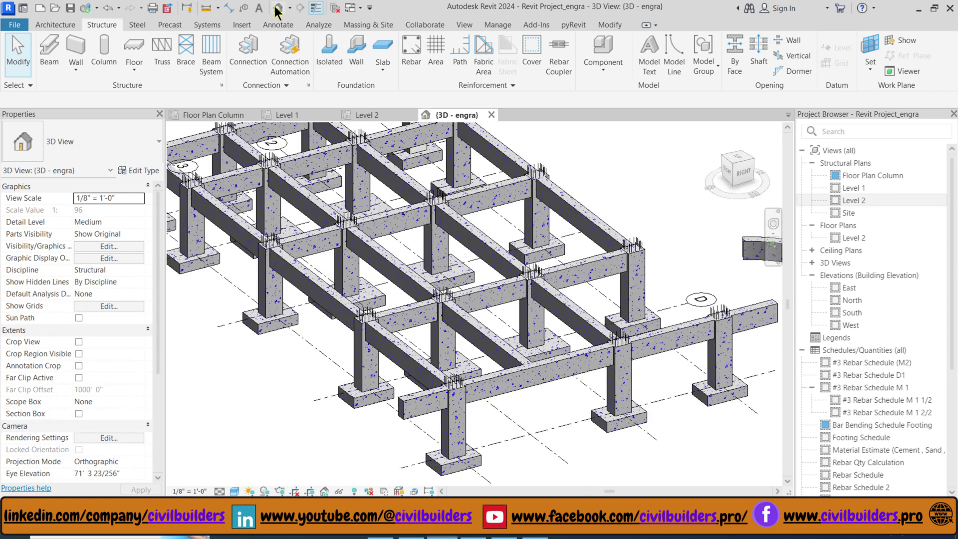
scroll(517, 375, down, 2)
shift+middle_drag(412, 418, 430, 429)
scroll(459, 378, up, 3)
click(459, 385)
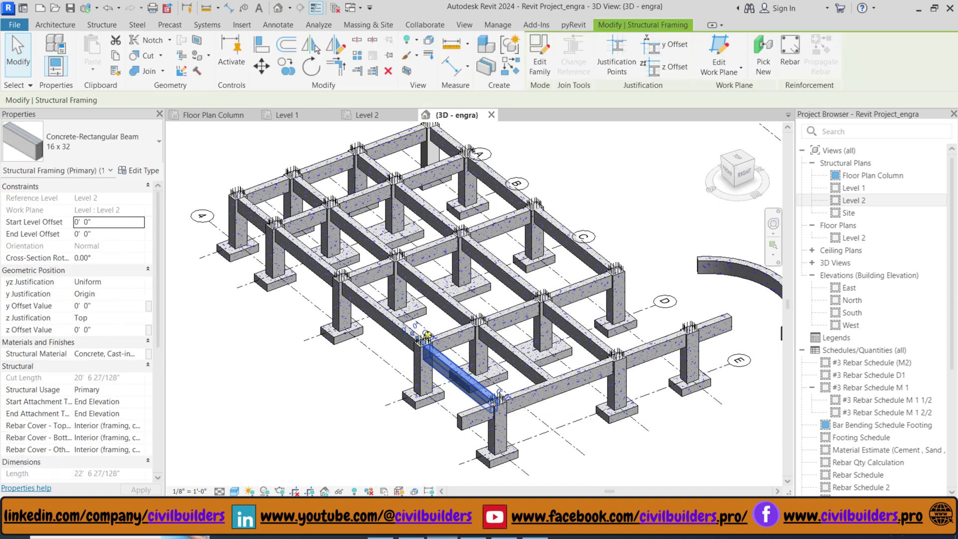
click(132, 147)
click(87, 213)
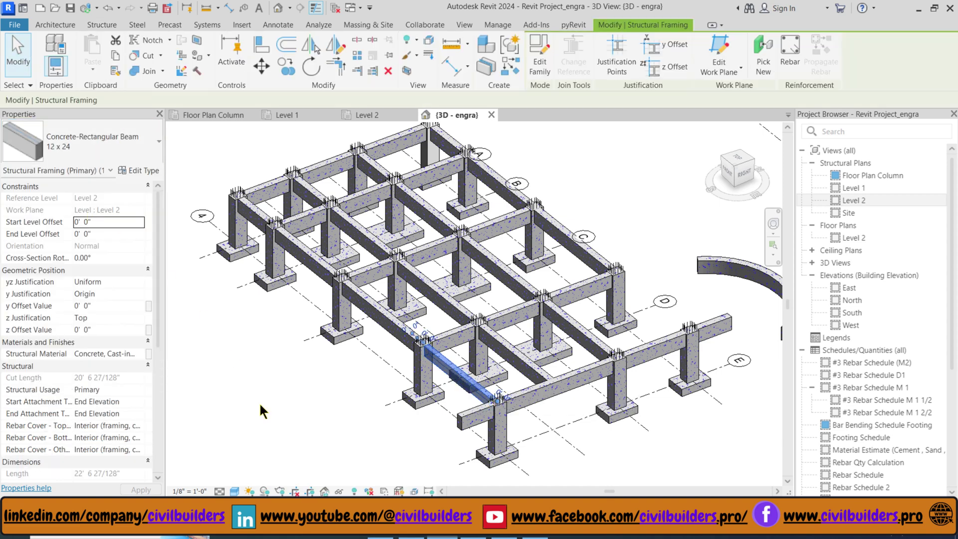
click(283, 402)
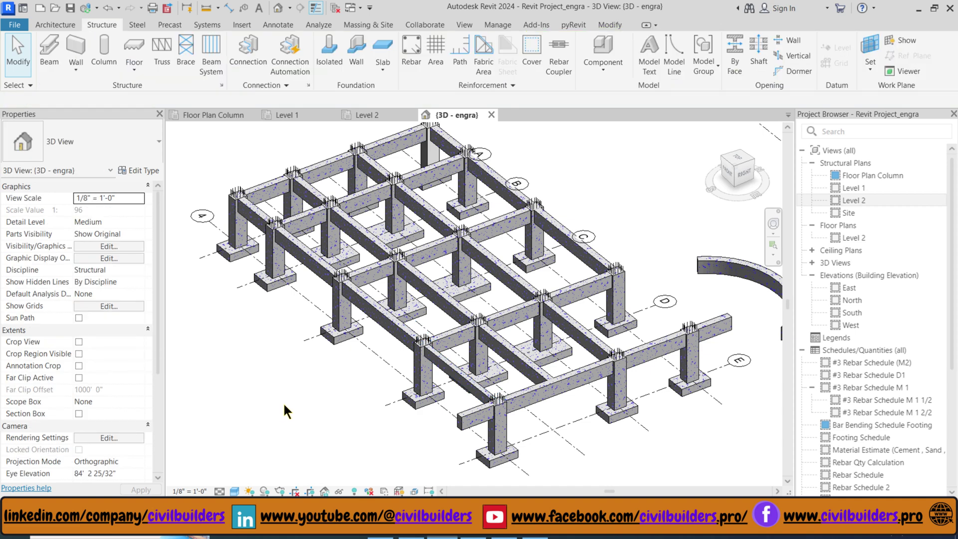
Select all remaining 16 x 32 beams and change their type to Concrete-Rectangular Beam 12 x 24
click(388, 323)
key(s)
key(a)
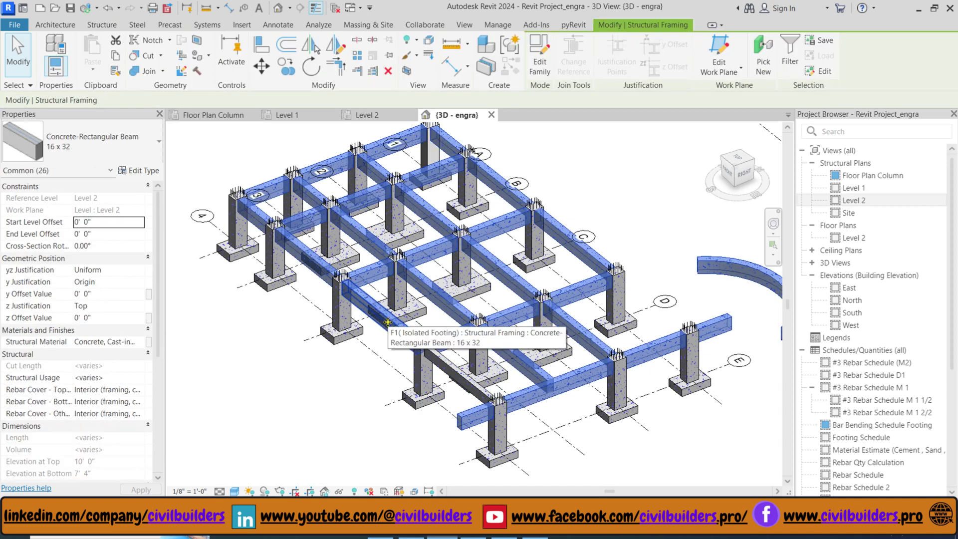
click(85, 146)
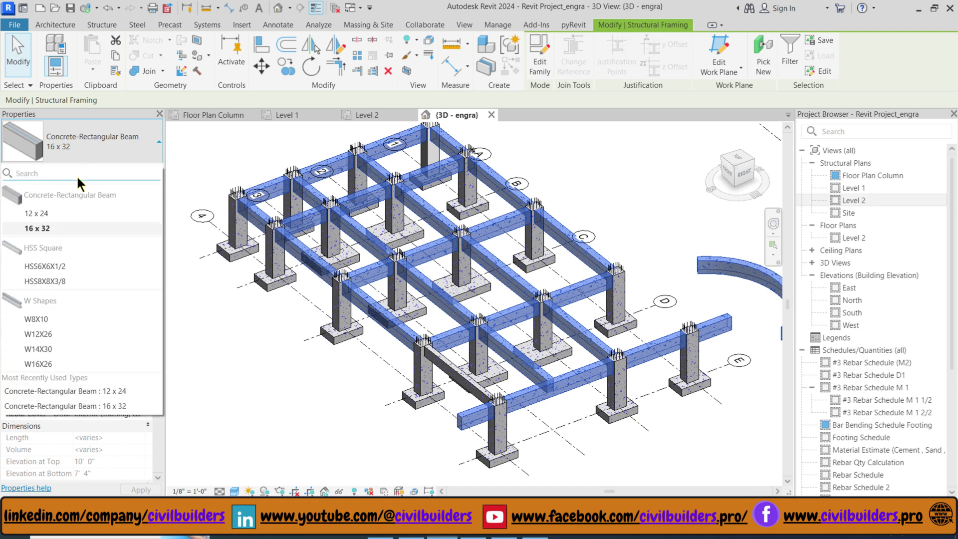
click(62, 213)
click(268, 398)
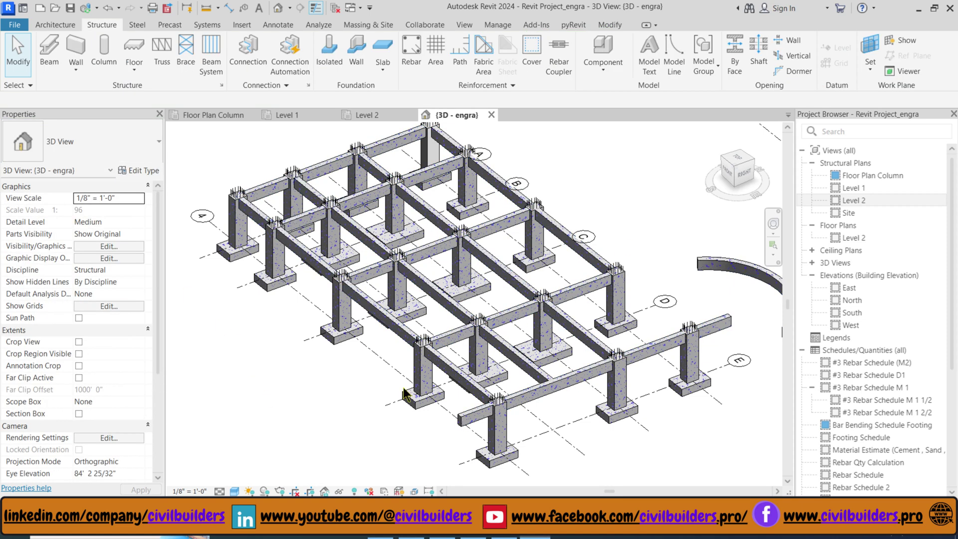
On the Level 2 plan, draw a building section line between grids A and B, cutting the grid 1 beam
click(291, 115)
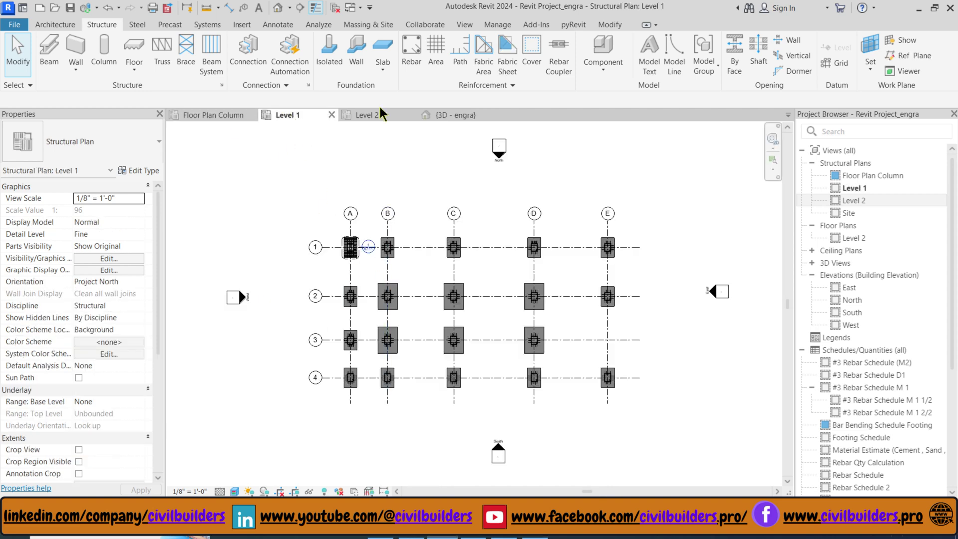
click(395, 115)
scroll(337, 338, down, 3)
scroll(337, 337, up, 5)
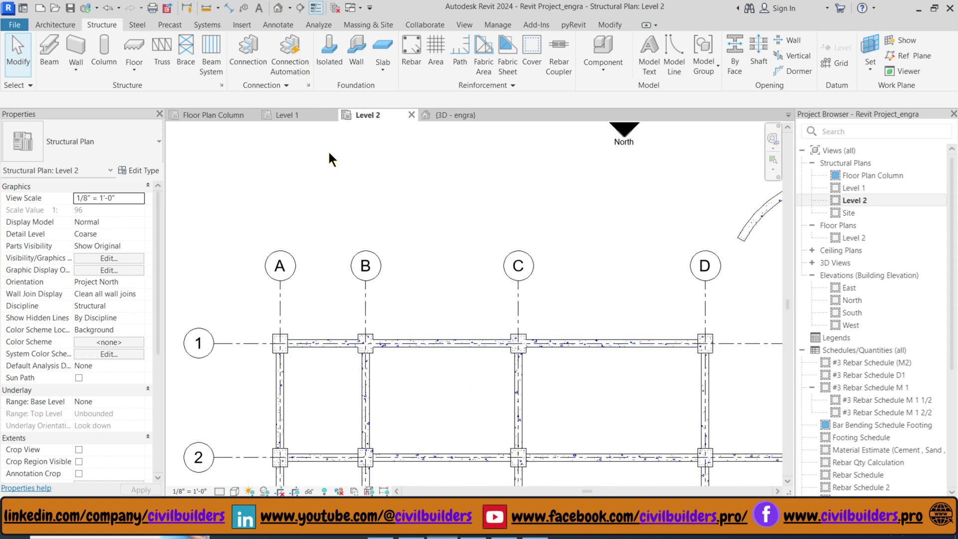
click(300, 8)
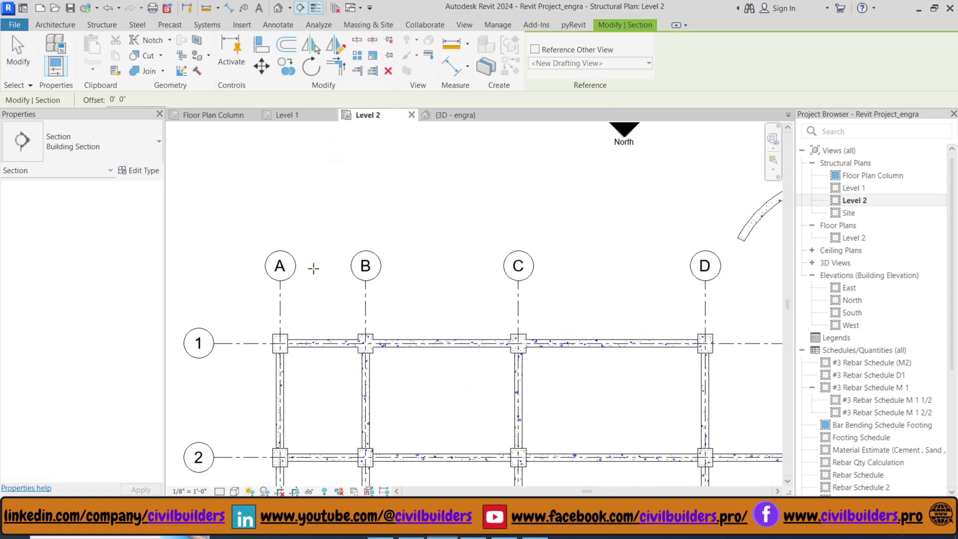
click(312, 268)
click(313, 403)
scroll(367, 339, up, 2)
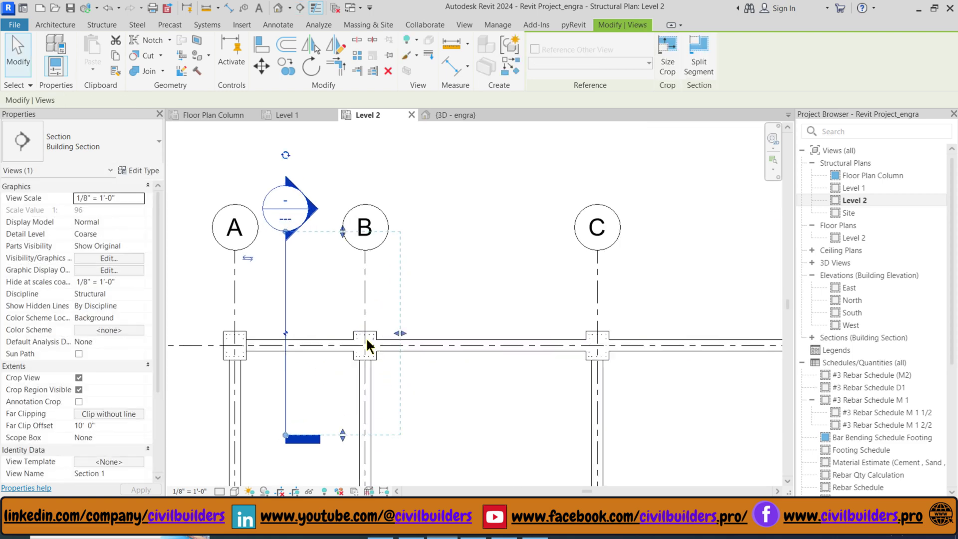
Pull in the section's far clip boundary to a depth of about 1' 4", short of grid B
drag(294, 340, 293, 340)
click(324, 302)
scroll(326, 305, down, 1)
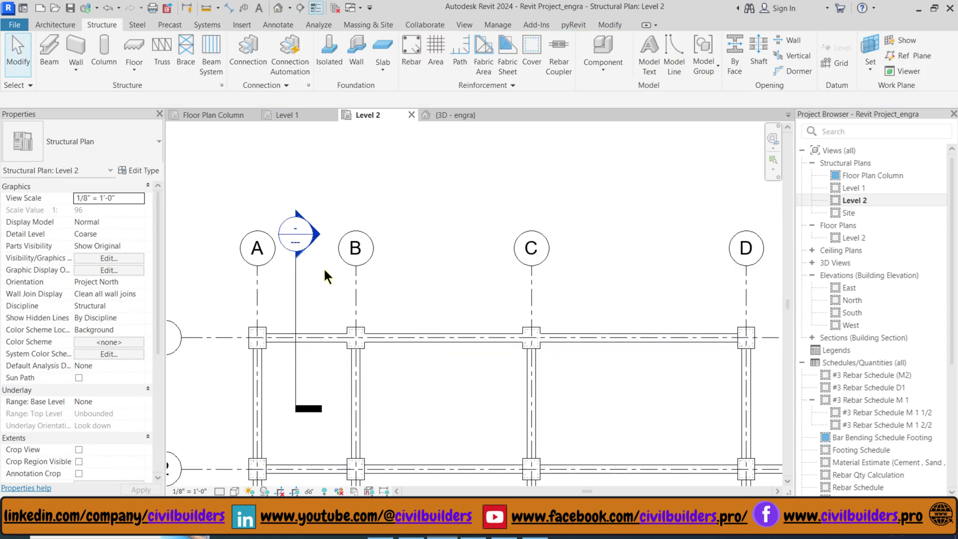
Open the new section view and examine the grid 1 beam's position relative to Level 2
double_click(319, 233)
scroll(519, 320, up, 3)
scroll(403, 304, down, 5)
scroll(415, 316, up, 2)
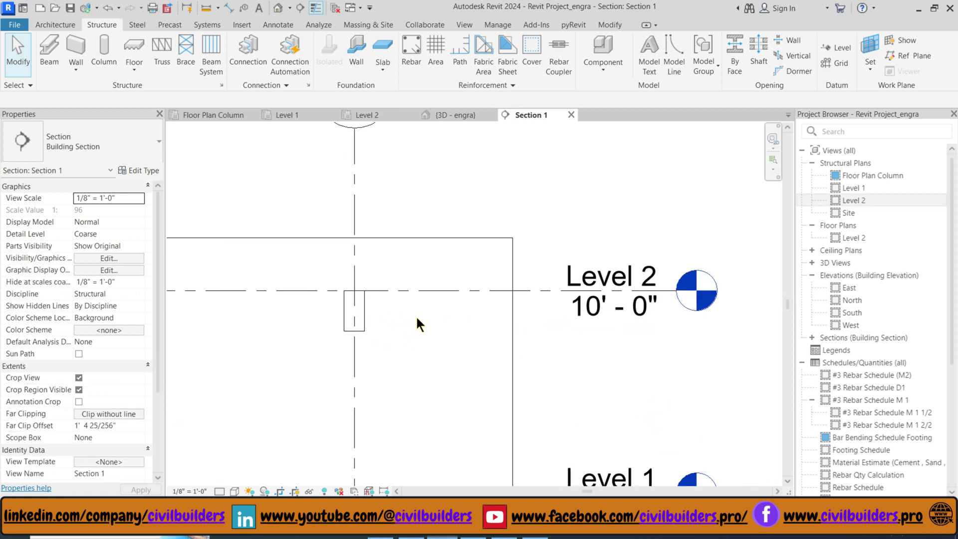
scroll(414, 312, down, 2)
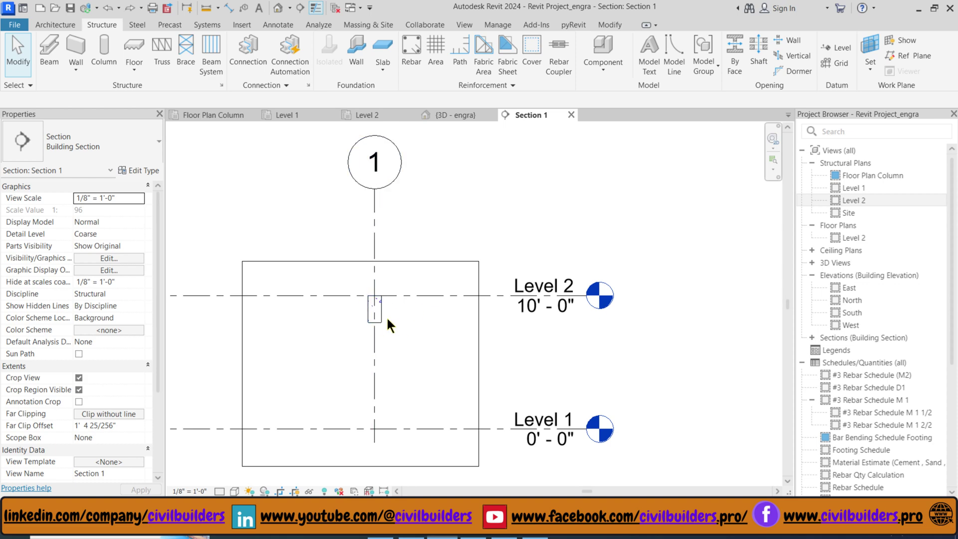
Set the z Offset Value of the grid 1 beam to 1' 0" in the section view
click(376, 313)
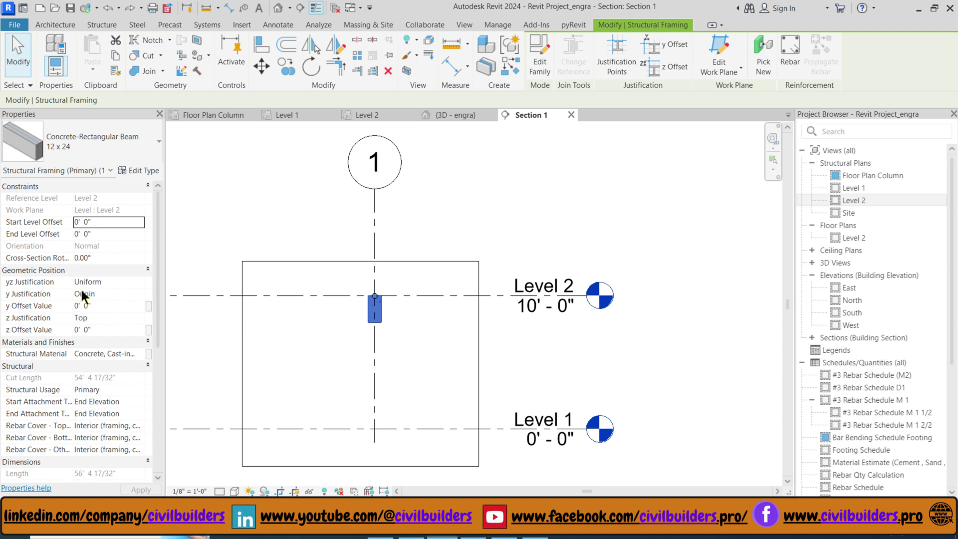
click(99, 330)
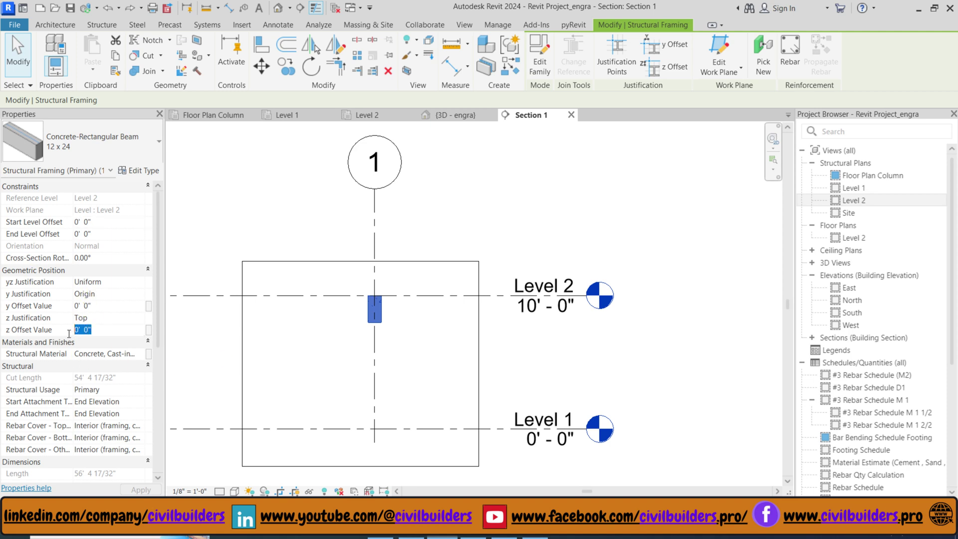
text(1)
key(Return)
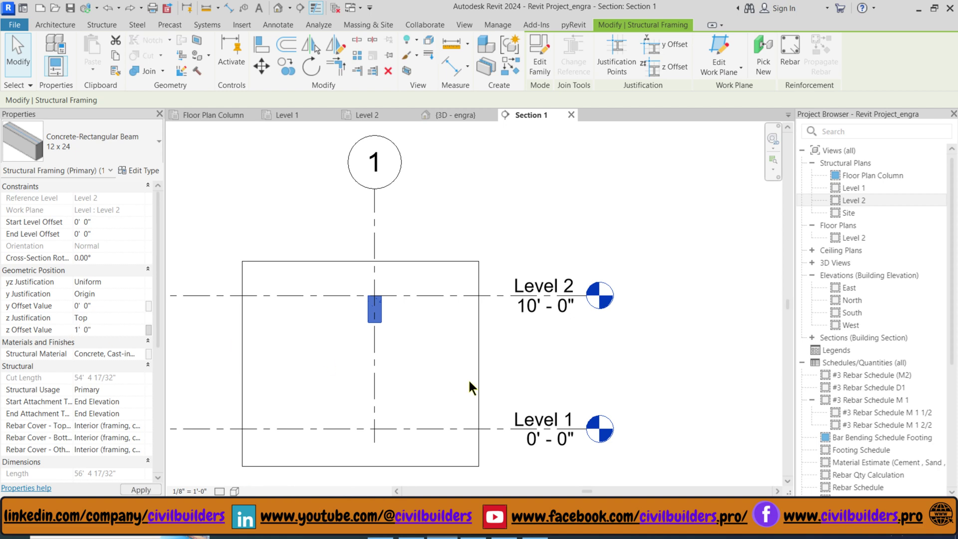
click(391, 345)
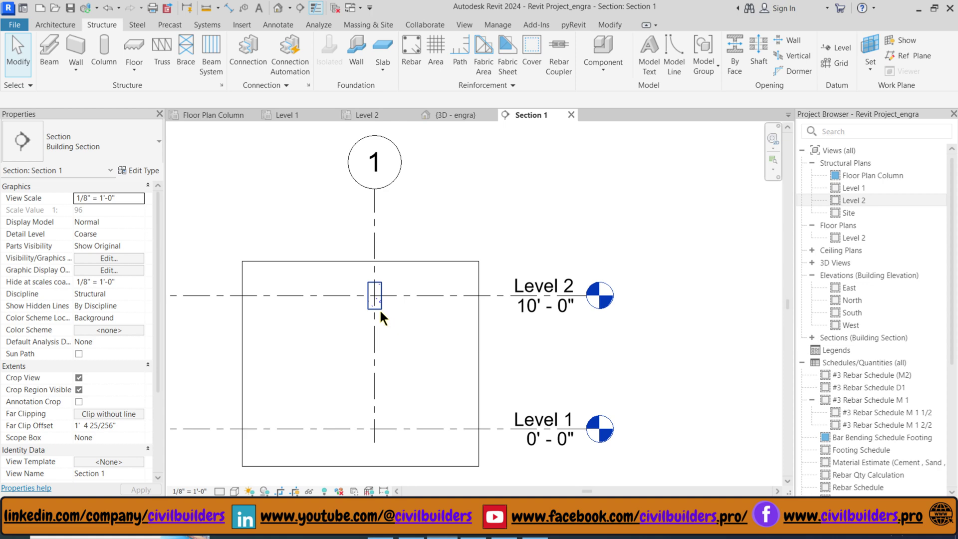
Set the grid 1 beam's z Offset Value to -2' 0" and display the section view in the Shaded visual style
click(378, 307)
click(106, 329)
text(-2)
key(Return)
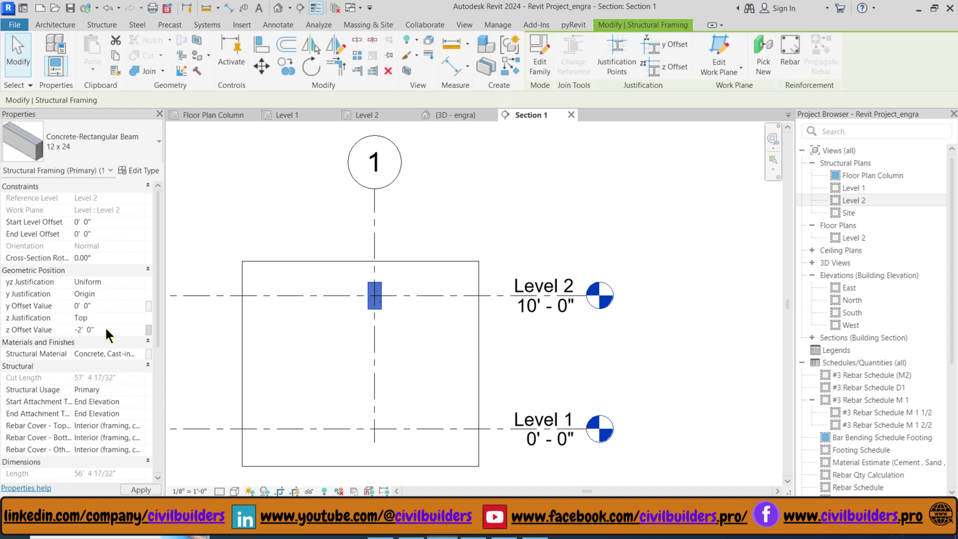
click(406, 334)
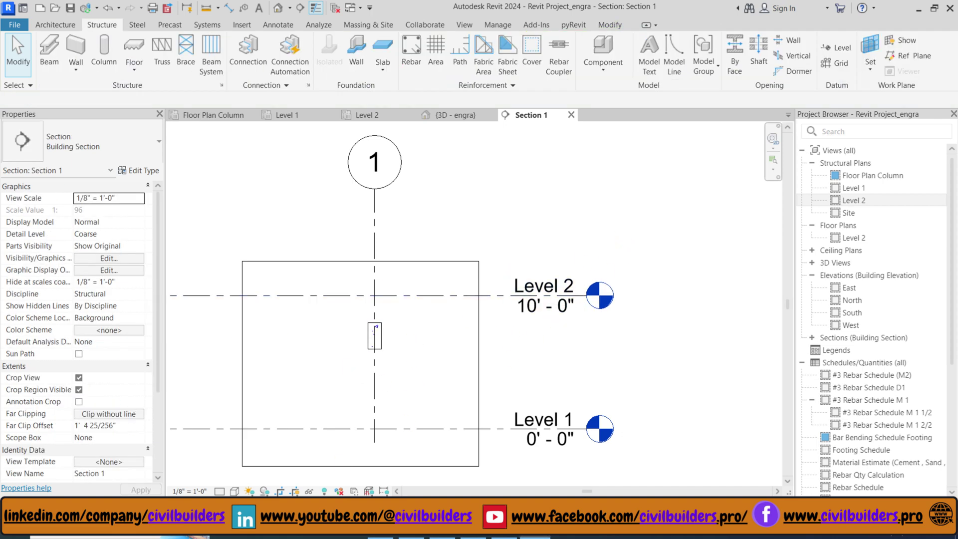
click(234, 491)
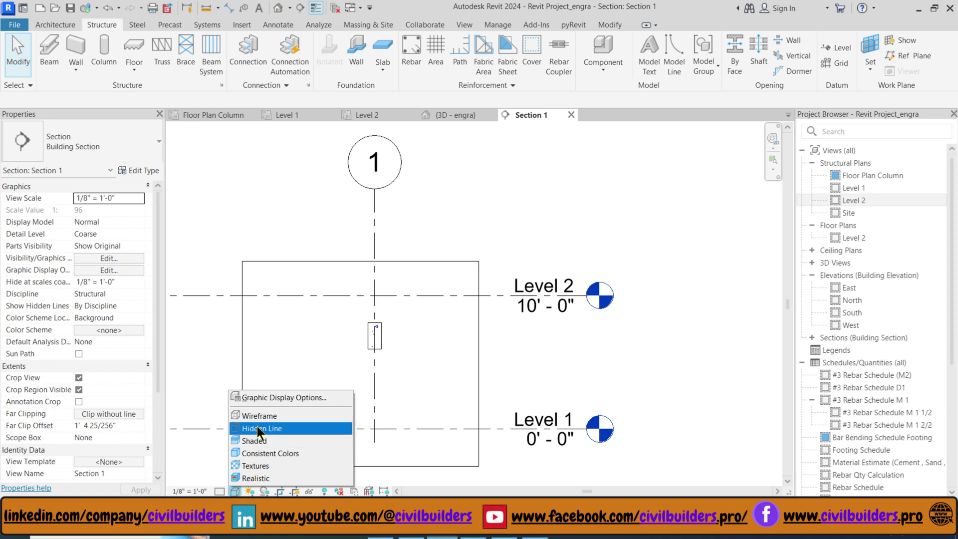
click(264, 439)
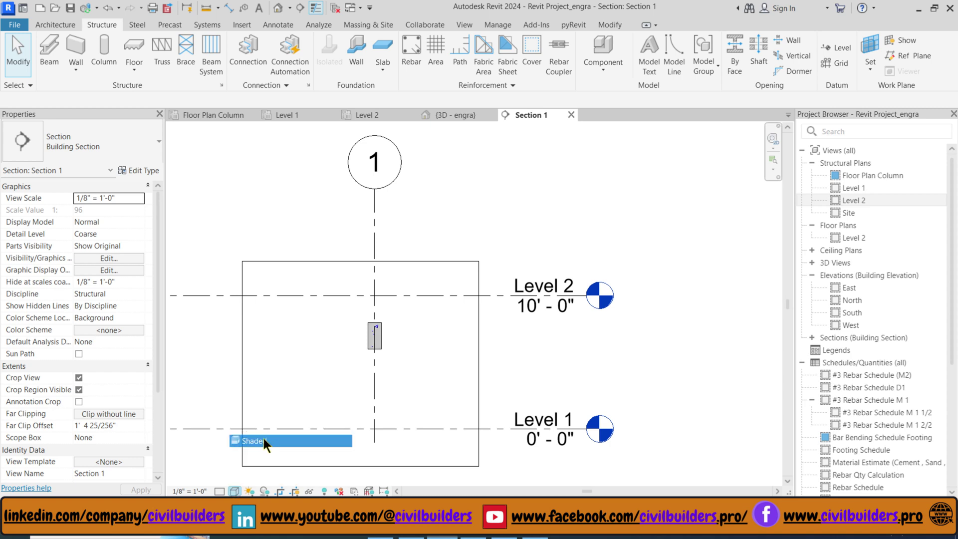
Set the section view's detail level to Fine and the grid 1 beam's z Offset Value to 0' 0"
click(220, 492)
click(233, 475)
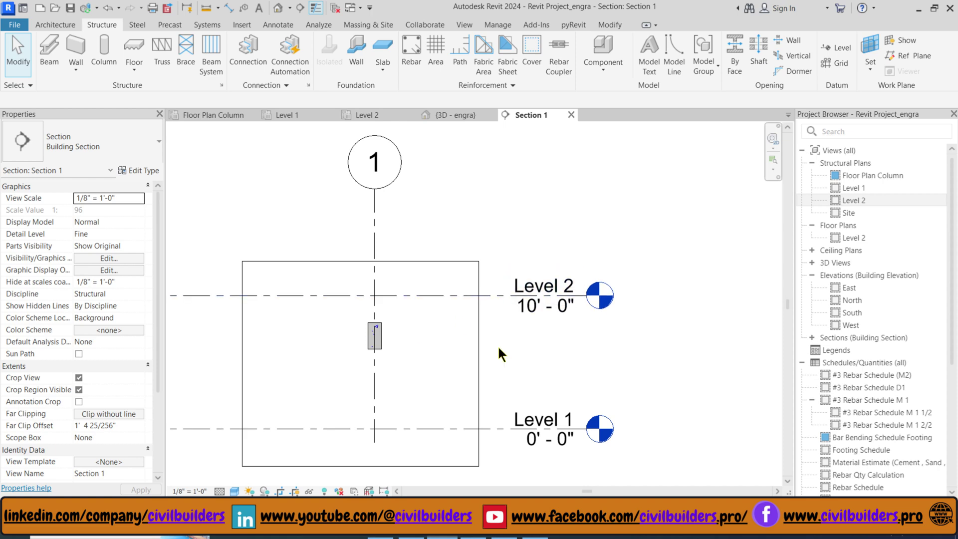
click(375, 335)
click(120, 329)
text(0' 0")
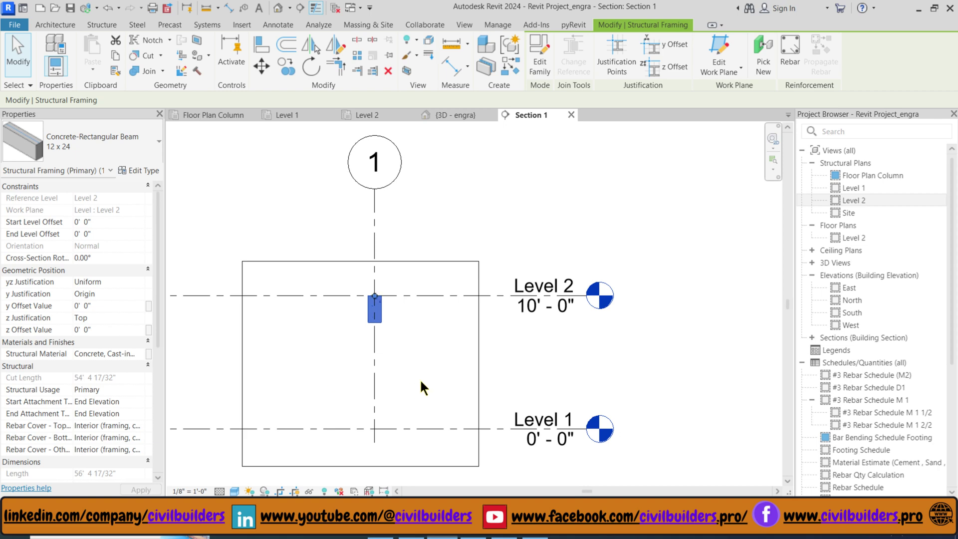
key(Escape)
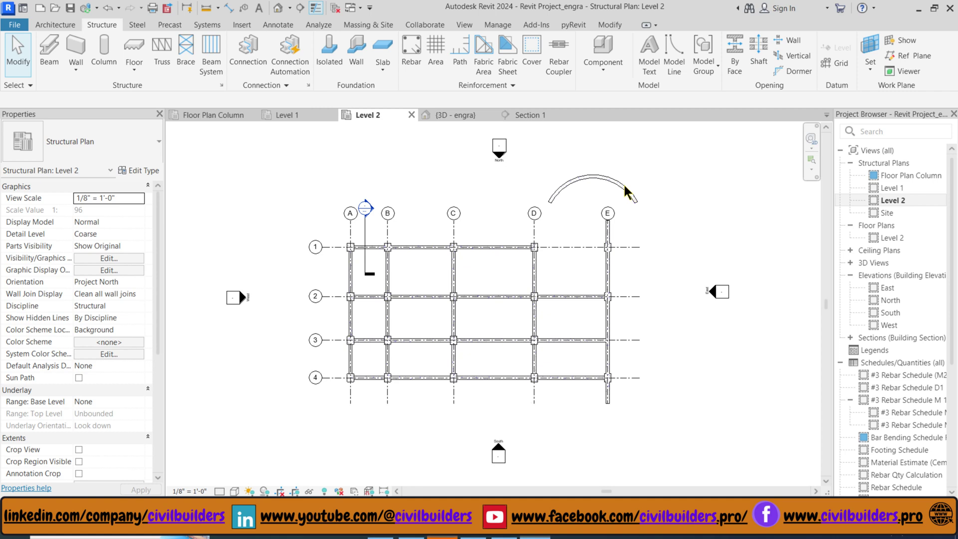
Open the section view from its marker in the Level 2 plan and focus on the grid 1 beam's cross-section
scroll(376, 213, up, 2)
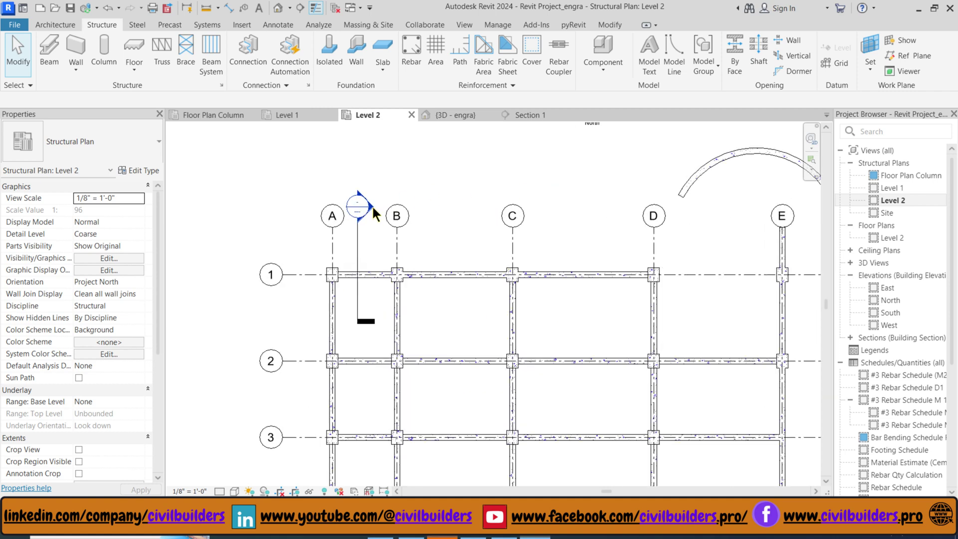
double_click(372, 206)
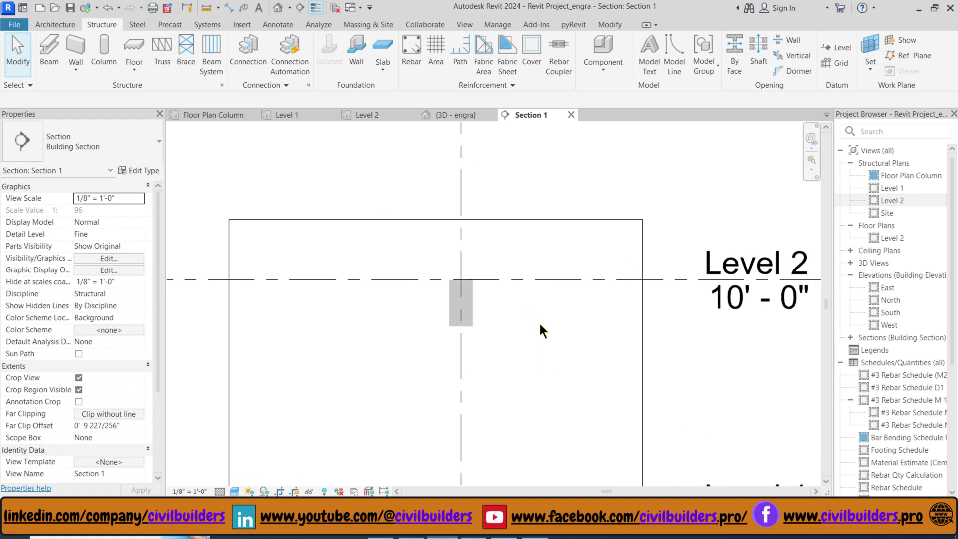
scroll(499, 316, up, 2)
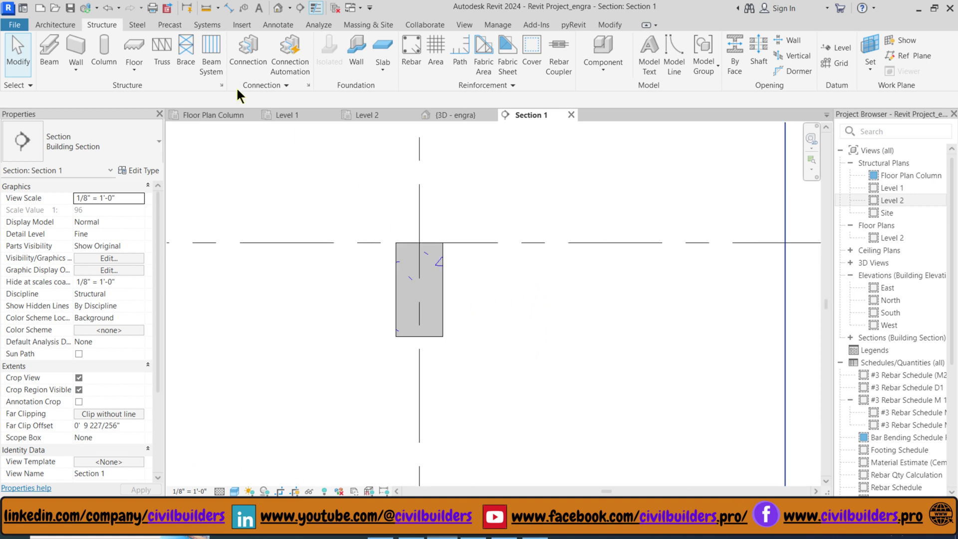
Place #6 bars of shape 02 perpendicular to cover along the beam's upper and lower faces, using Fixed Number layout with quantity 3
click(409, 43)
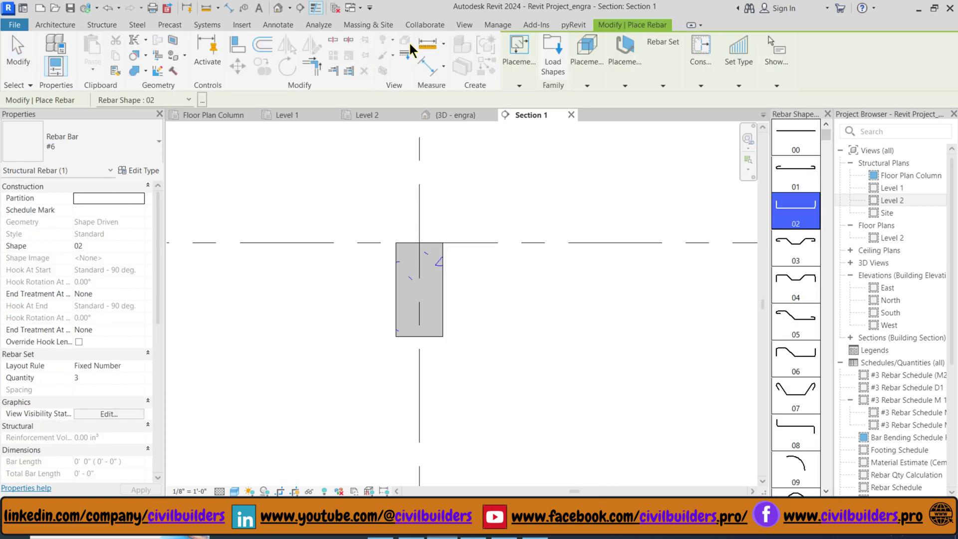
click(92, 134)
click(53, 250)
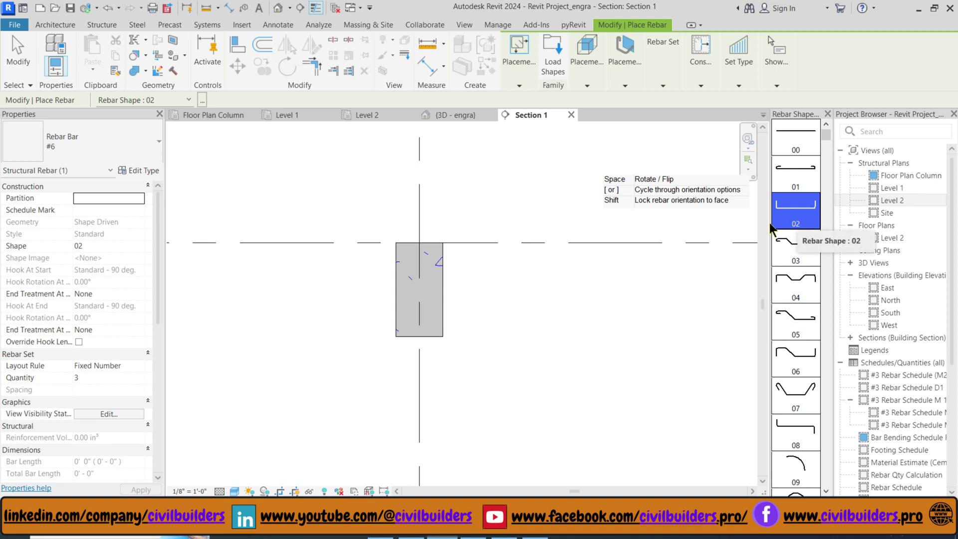
click(141, 370)
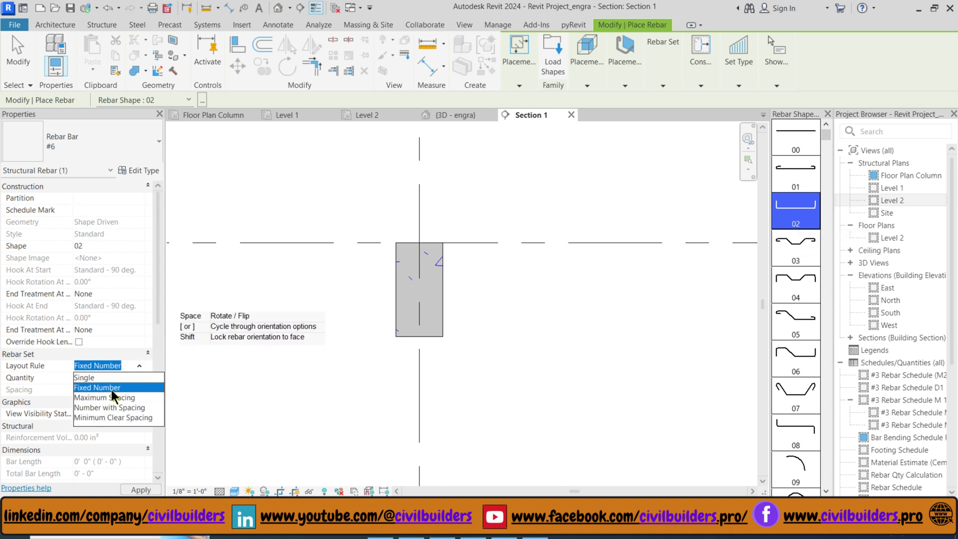
click(102, 385)
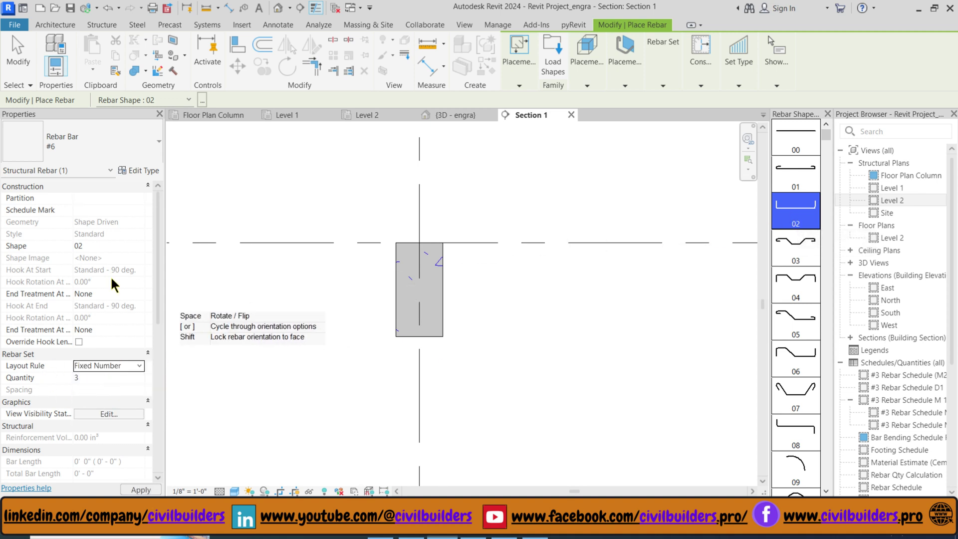
click(625, 83)
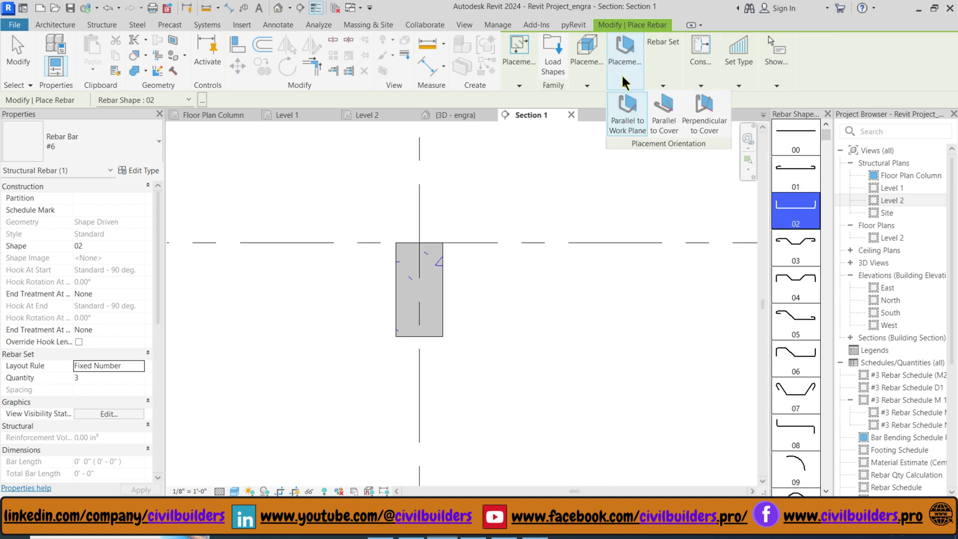
click(707, 119)
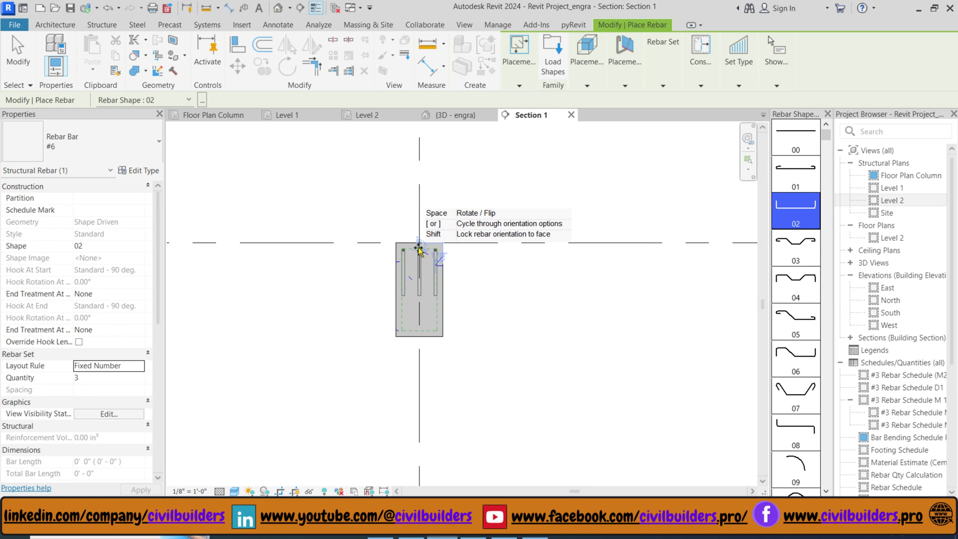
click(419, 250)
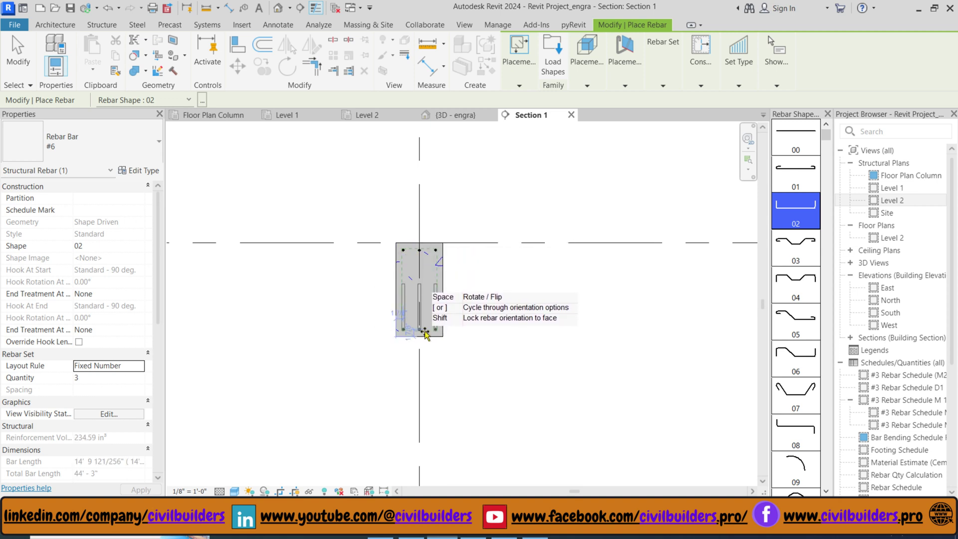
click(426, 333)
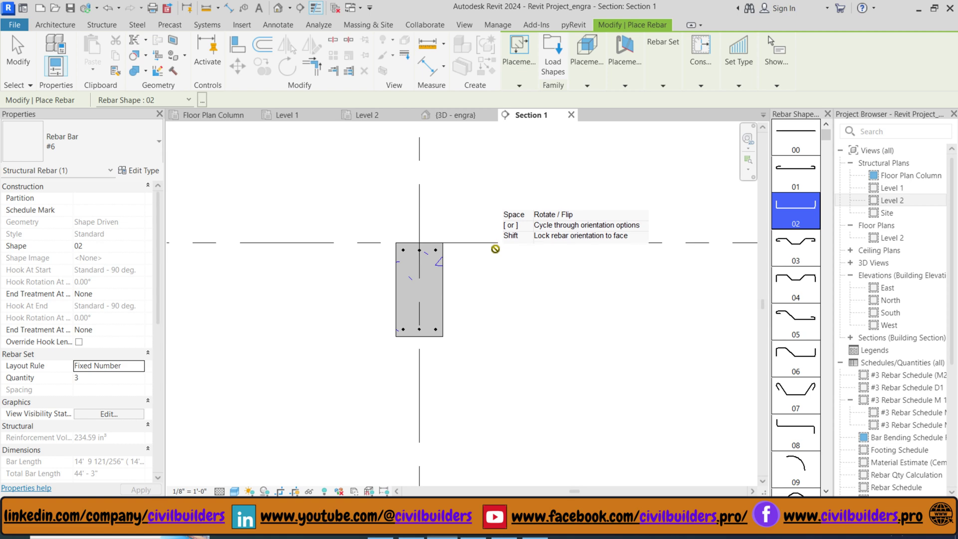
key(Escape)
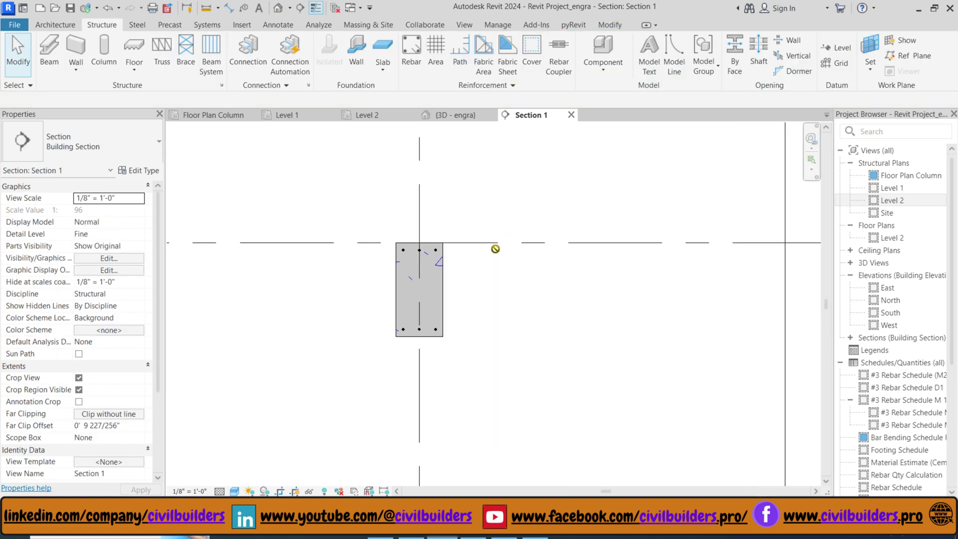
Configure a new rebar placement with bar type #3 and a Maximum Spacing layout at 0' 6"
click(408, 54)
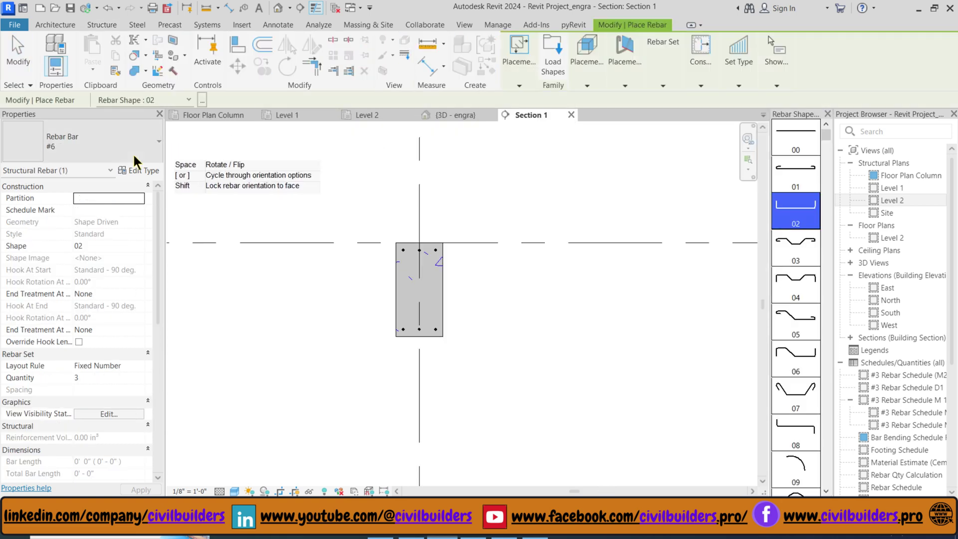
click(115, 151)
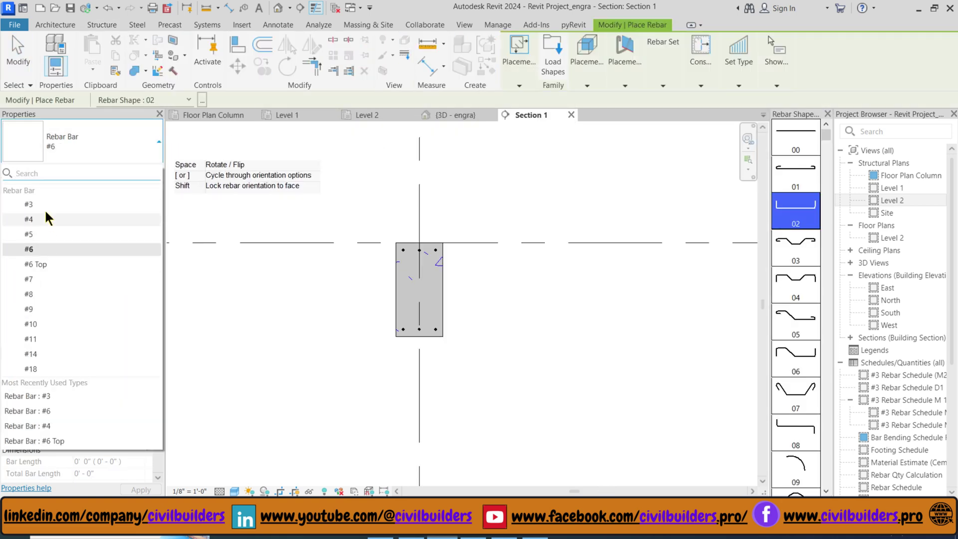
click(44, 205)
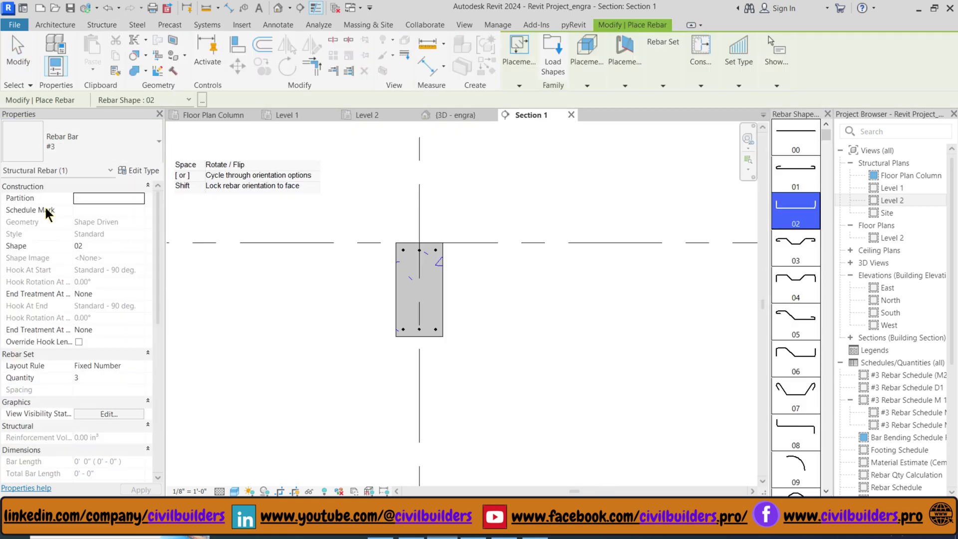
click(141, 364)
click(106, 395)
click(106, 388)
click(106, 388)
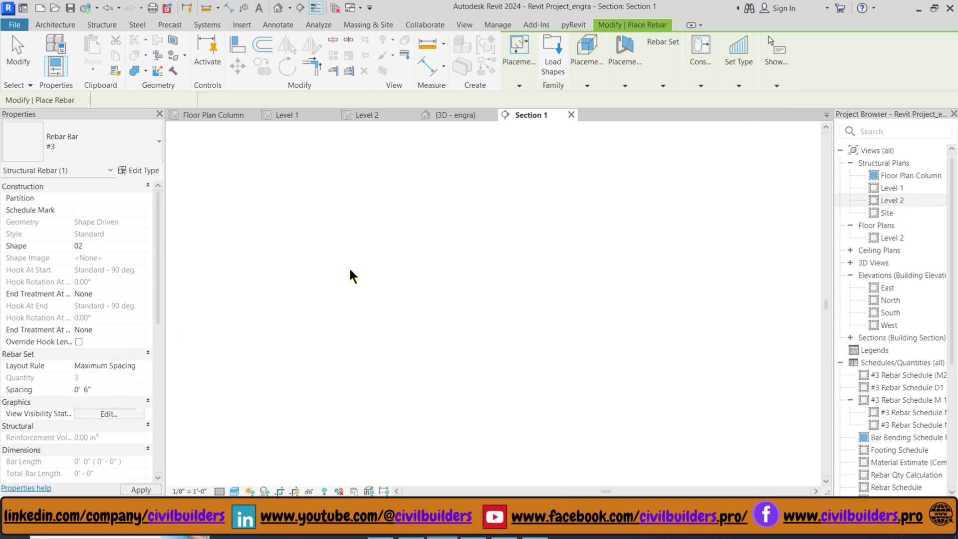
Place the #3 stirrup in shape T1, oriented parallel to the work plane, inside the beam's cross-section
scroll(801, 368, down, 10)
scroll(801, 367, down, 10)
click(799, 430)
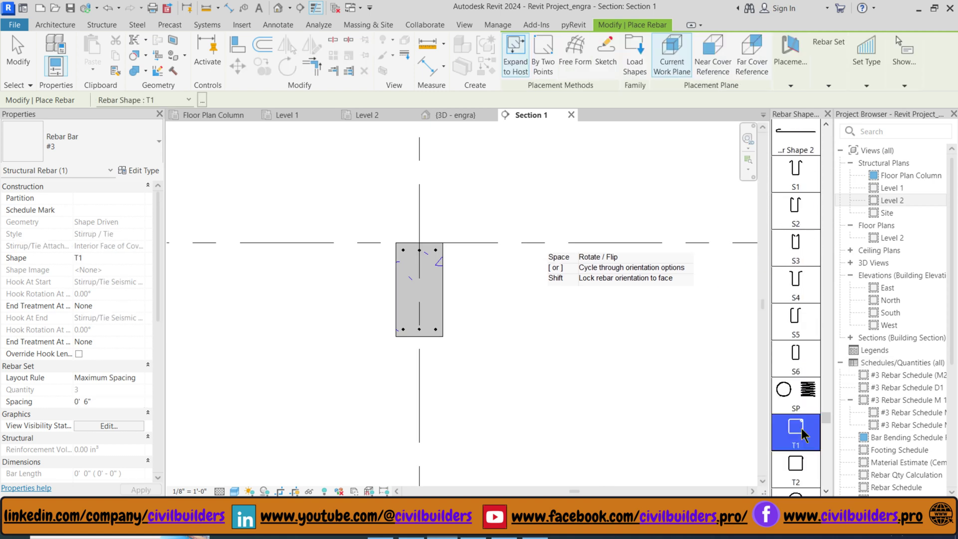
mouse_move(794, 55)
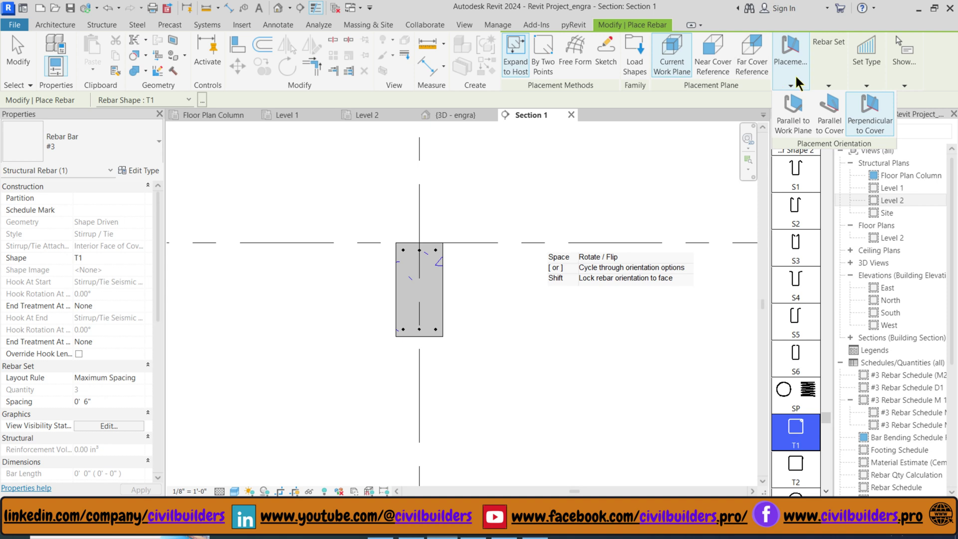
click(794, 115)
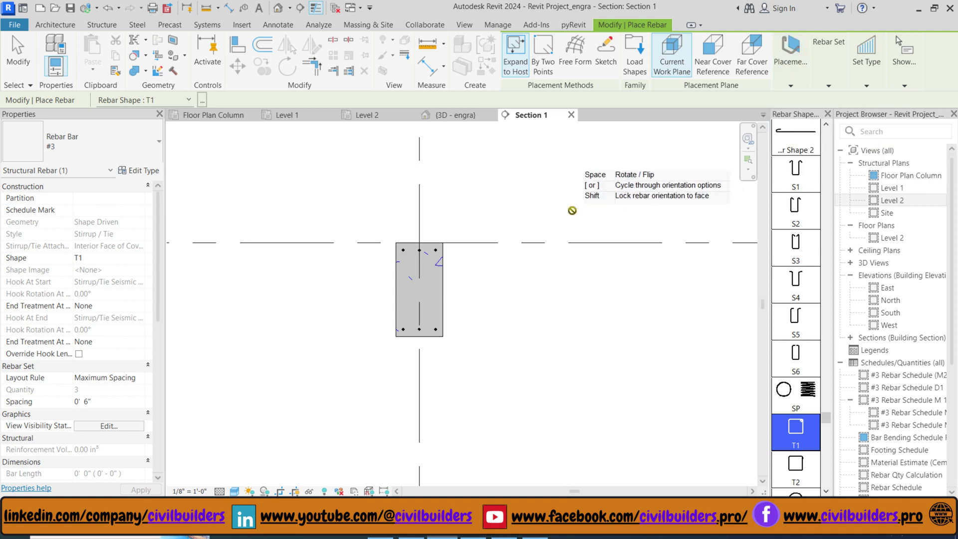
click(429, 288)
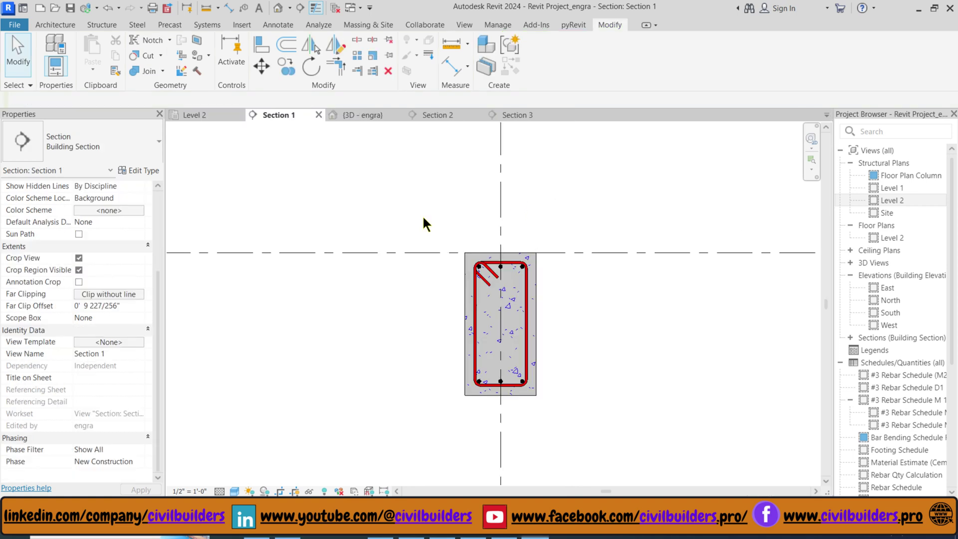
Isolate the grid 1 beam in the 3D view with a section box around it
click(368, 115)
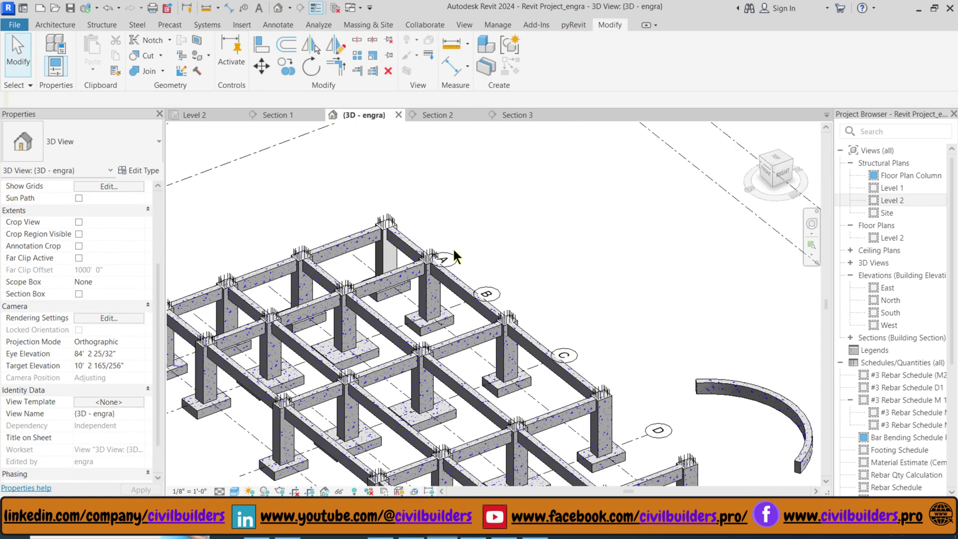
click(532, 348)
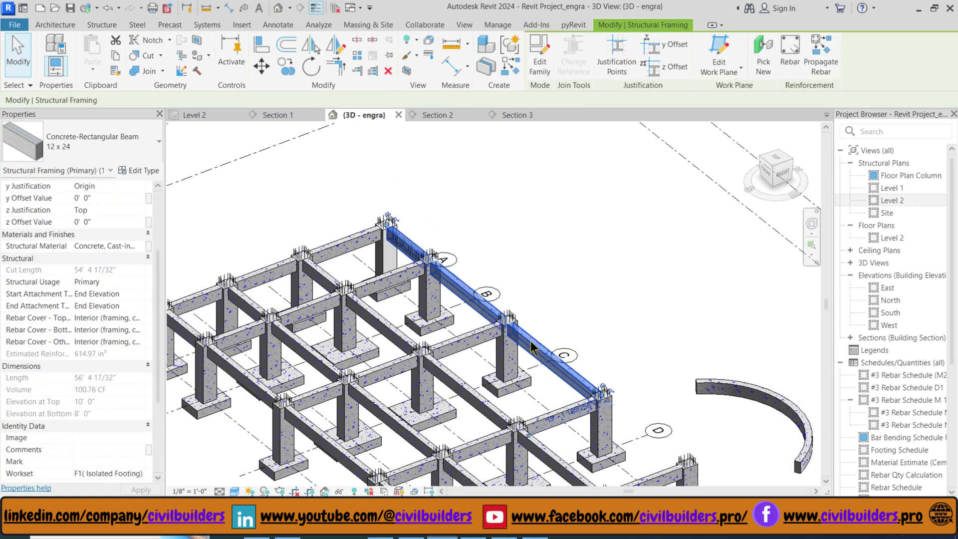
key(b)
key(x)
key(Escape)
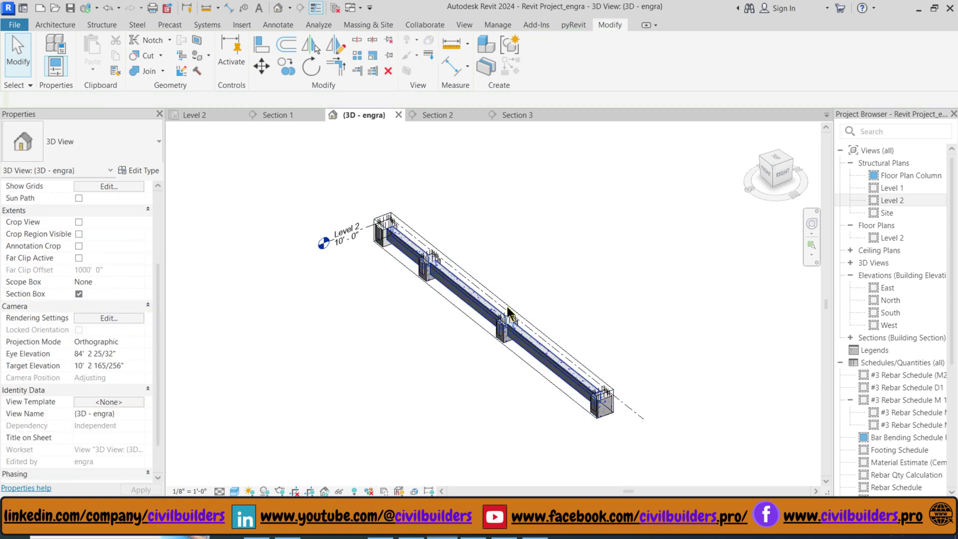
Override the grid 1 beam's graphics in the 3D view to make its surfaces transparent
scroll(508, 312, up, 3)
scroll(458, 309, up, 3)
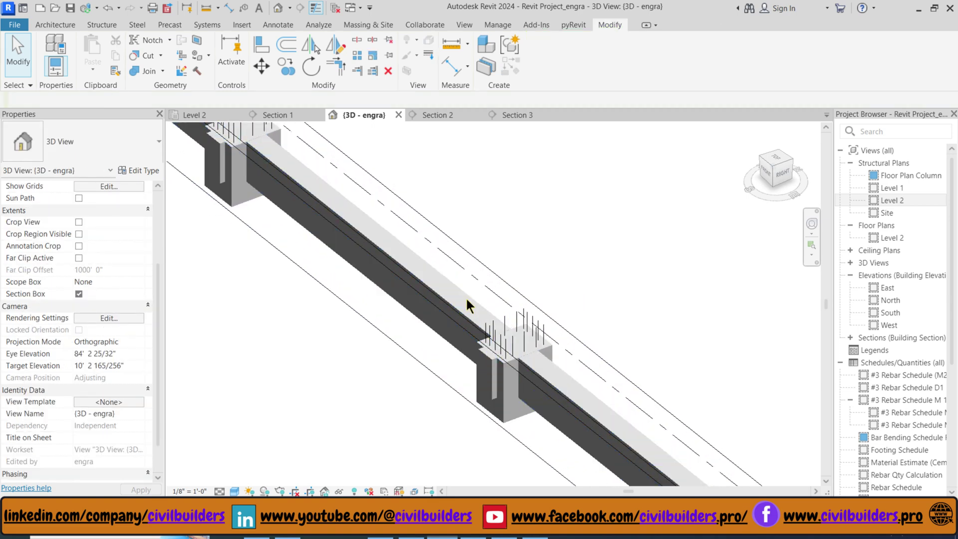
click(468, 297)
right_click(468, 298)
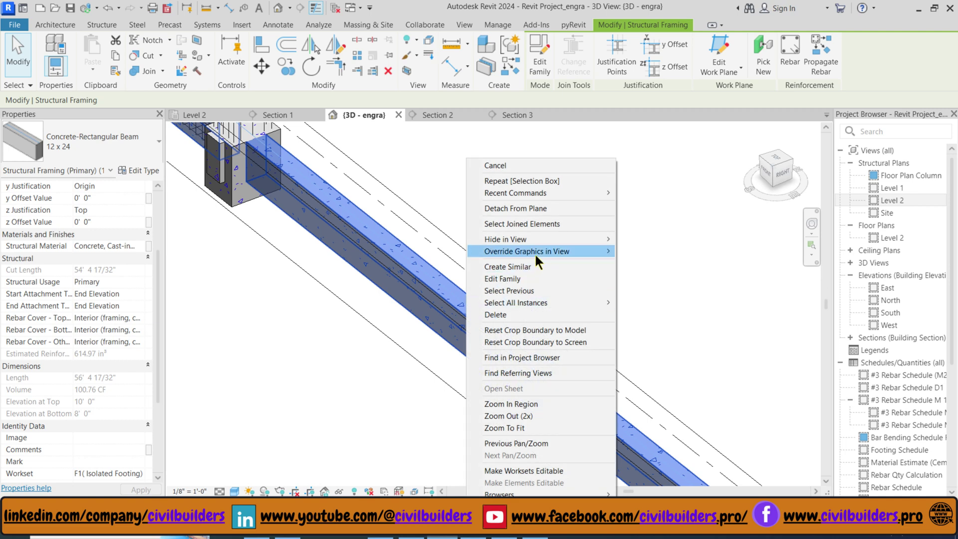
mouse_move(534, 253)
click(654, 253)
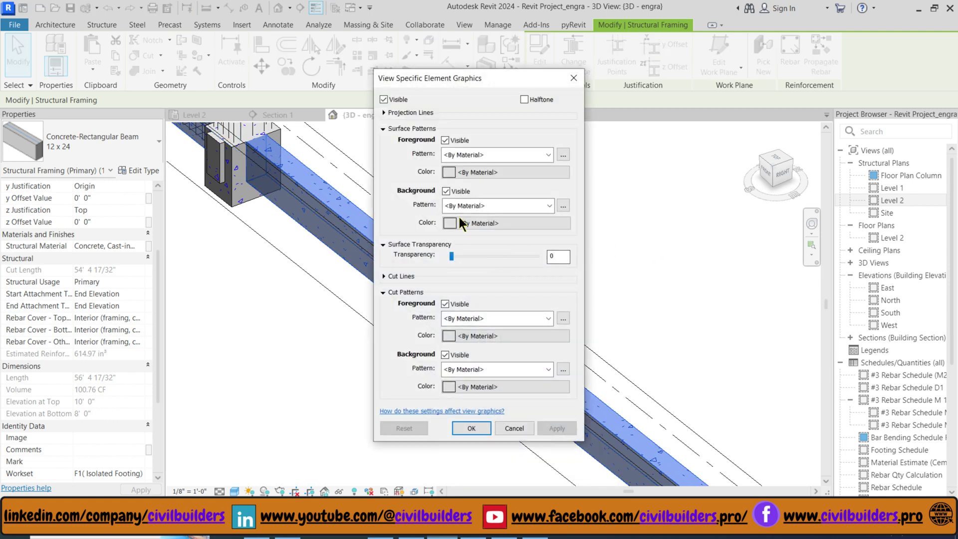
drag(412, 77, 224, 128)
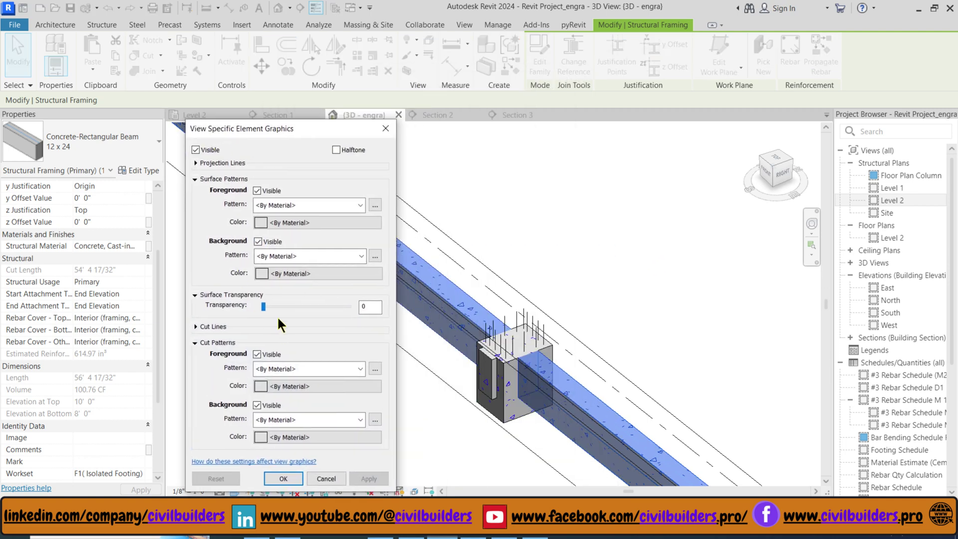
click(283, 478)
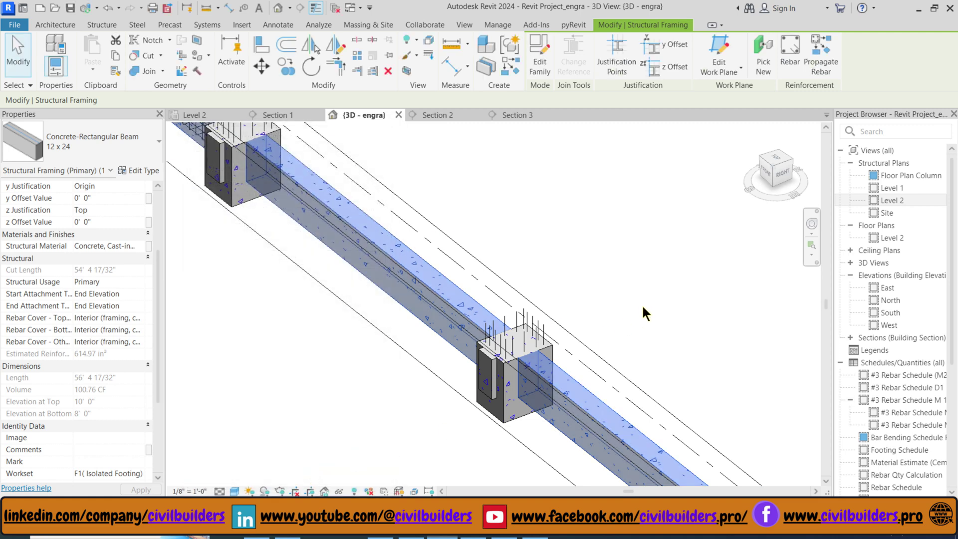
click(644, 314)
Select the upper and lower #6 bar sets in the section view and examine them inside the beam in 3D
click(276, 114)
scroll(524, 247, up, 2)
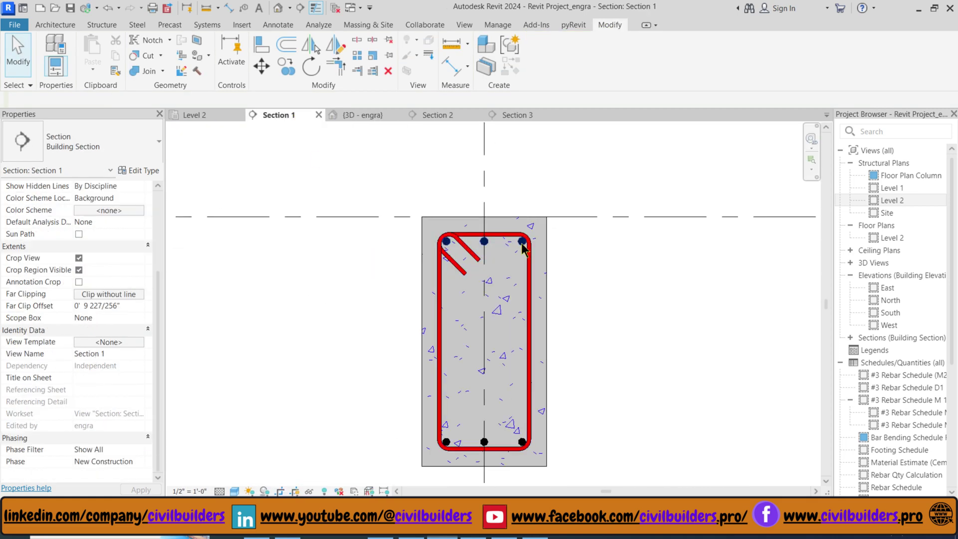
click(522, 243)
ctrl+click(523, 442)
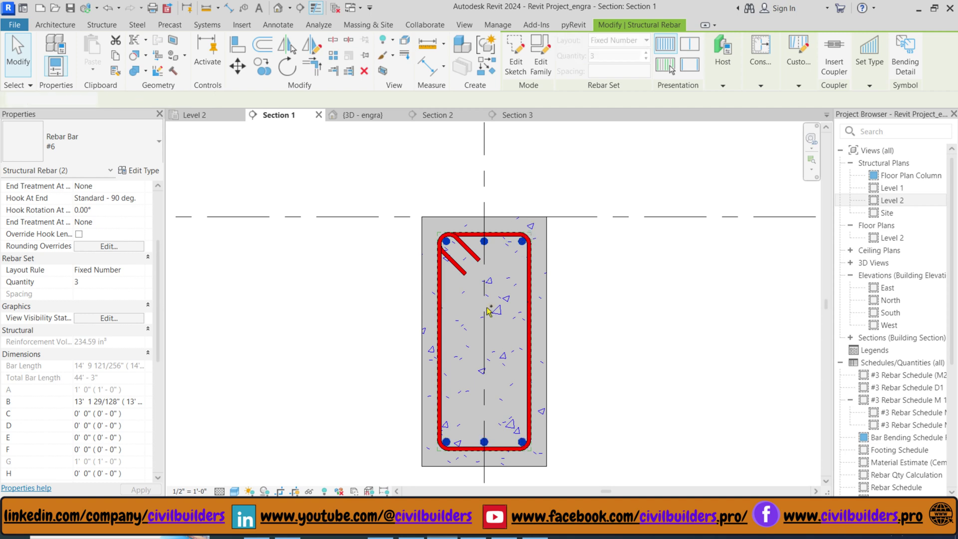
click(355, 116)
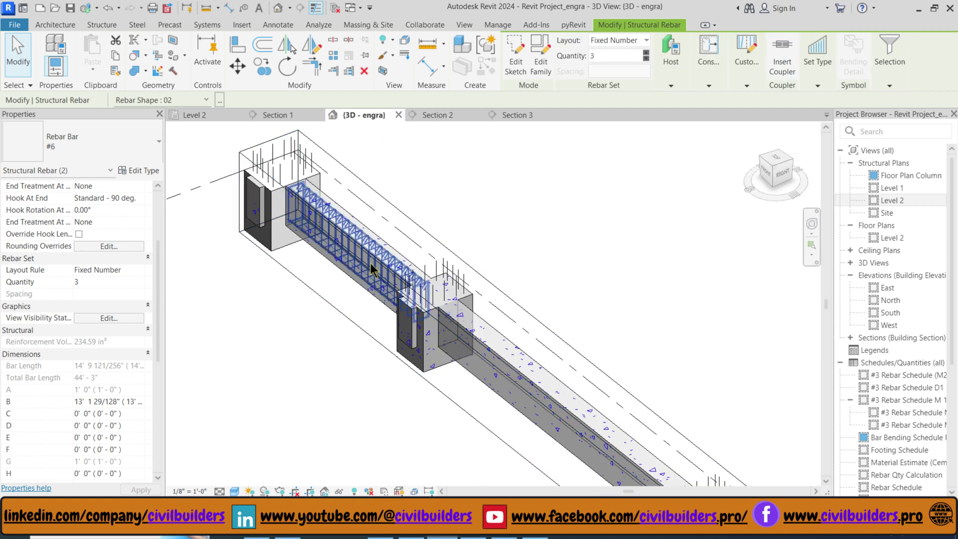
scroll(372, 270, down, 2)
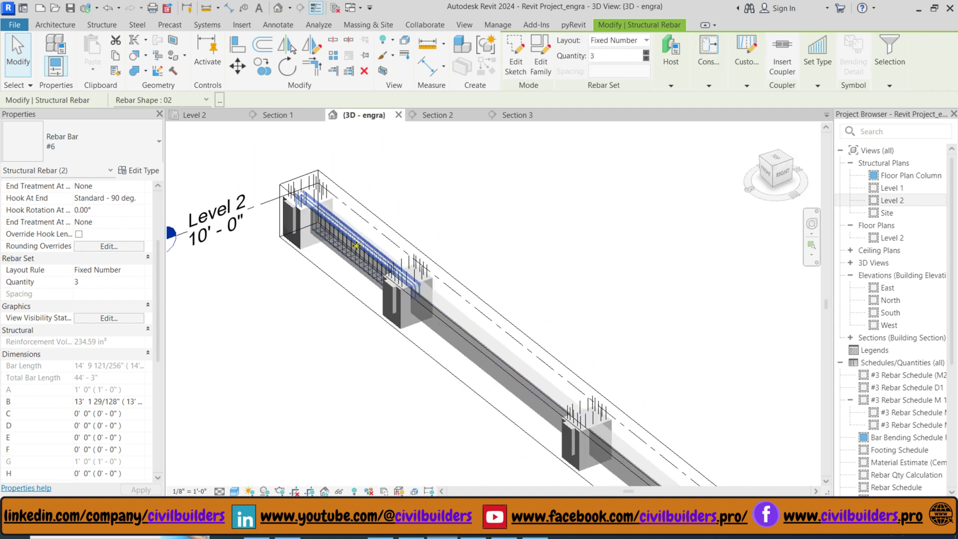
Make the #6 bar sets and the #3 stirrup set display unobscured in the engra 3D view
click(106, 318)
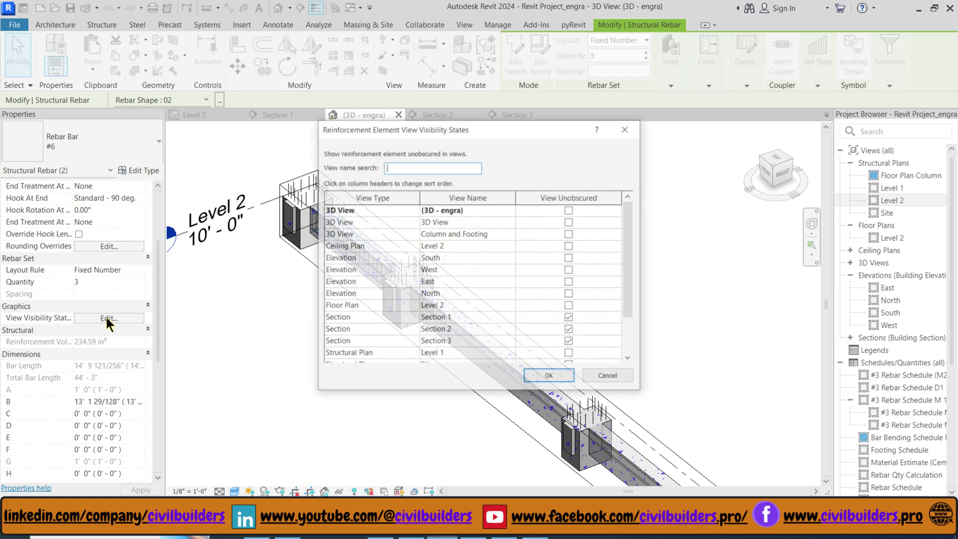
click(570, 210)
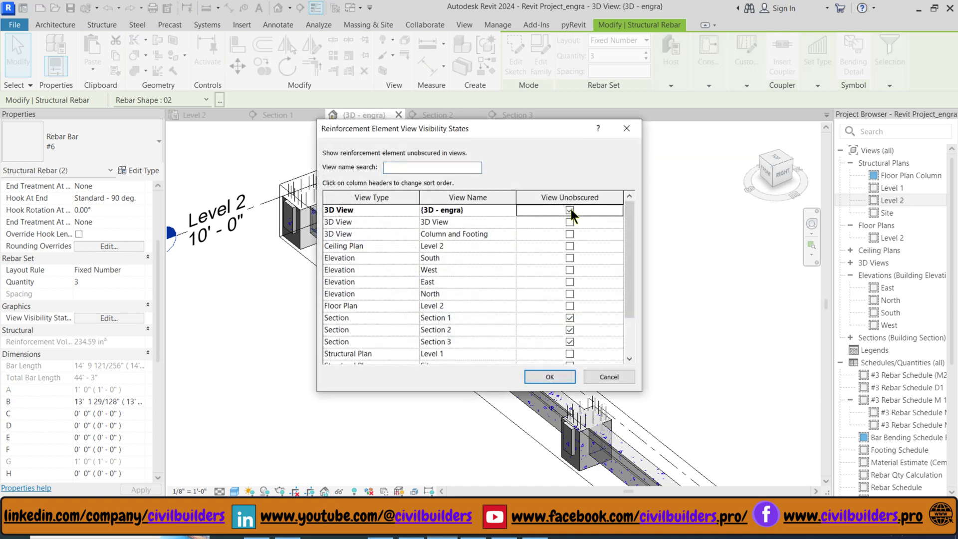
click(549, 377)
click(585, 301)
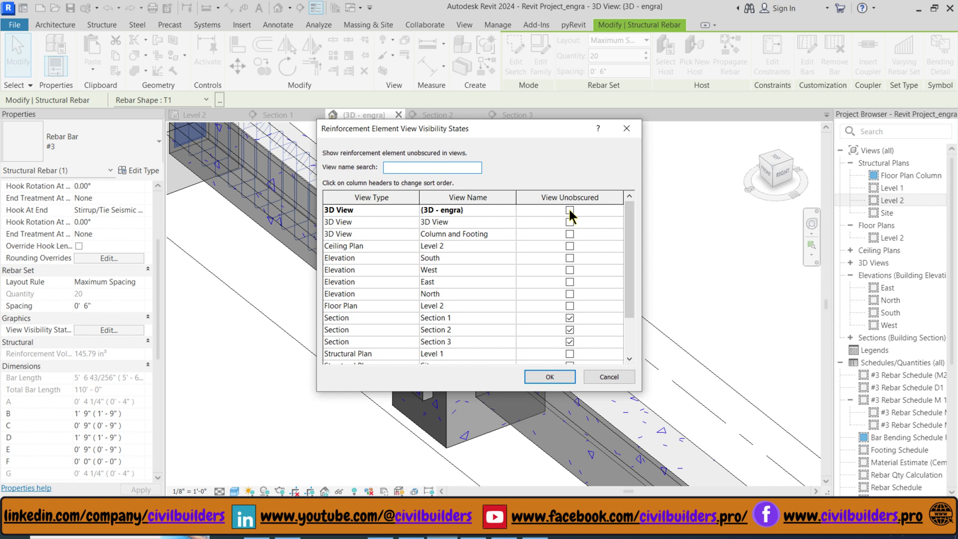
click(570, 210)
click(549, 377)
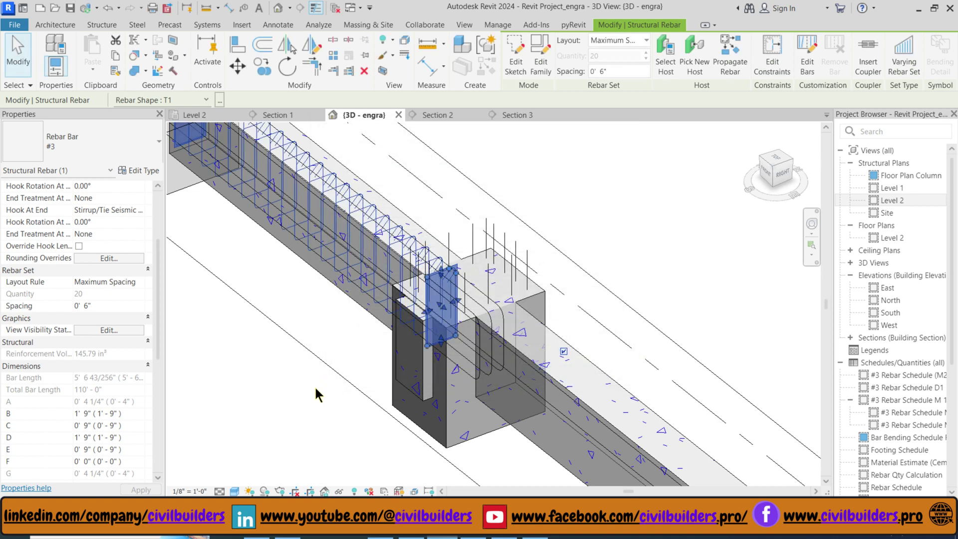
Deselect the stirrups and set the 3D view's detail level to Fine
click(313, 407)
click(220, 491)
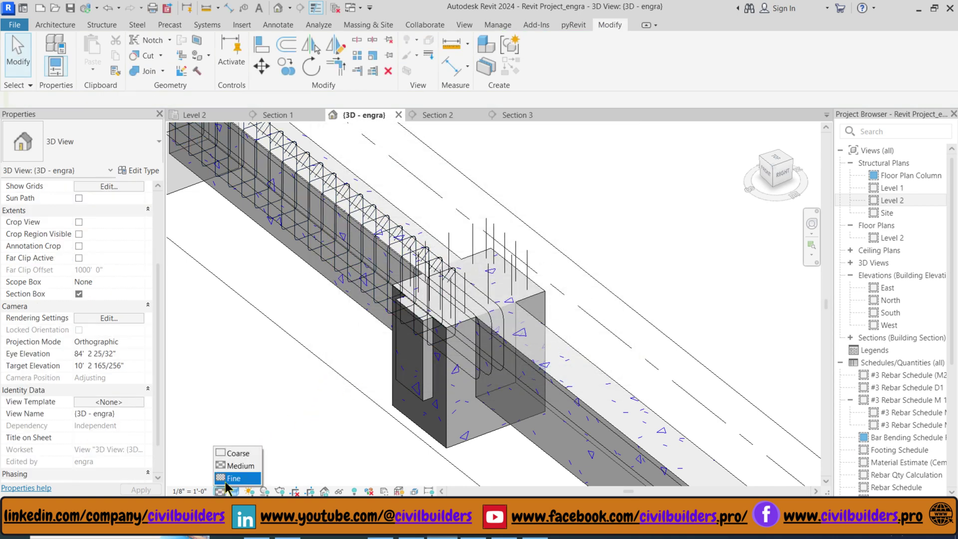
click(233, 478)
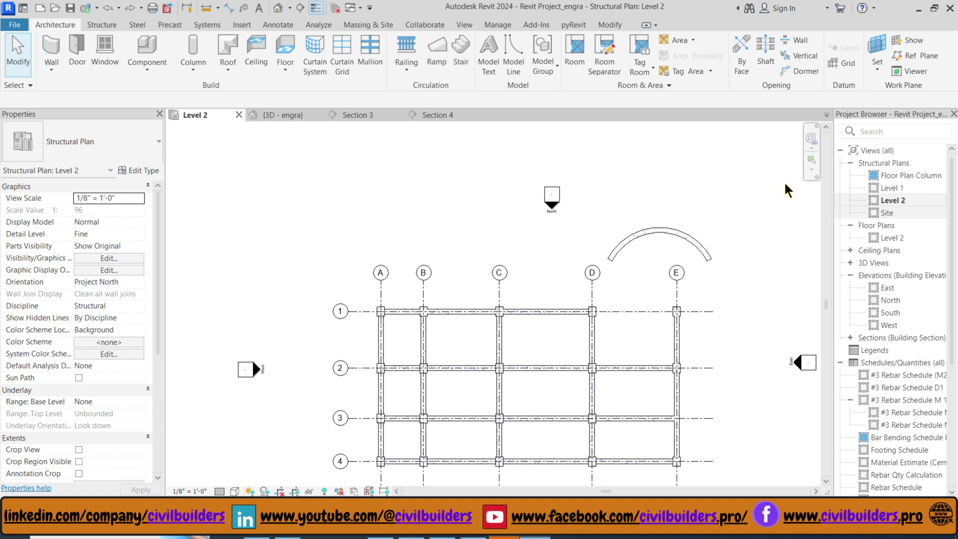
Create a horizontal building section between grids 1 and 2 on Level 2, looking toward the grid 1 beam from A to D, and open its view
click(300, 8)
click(340, 341)
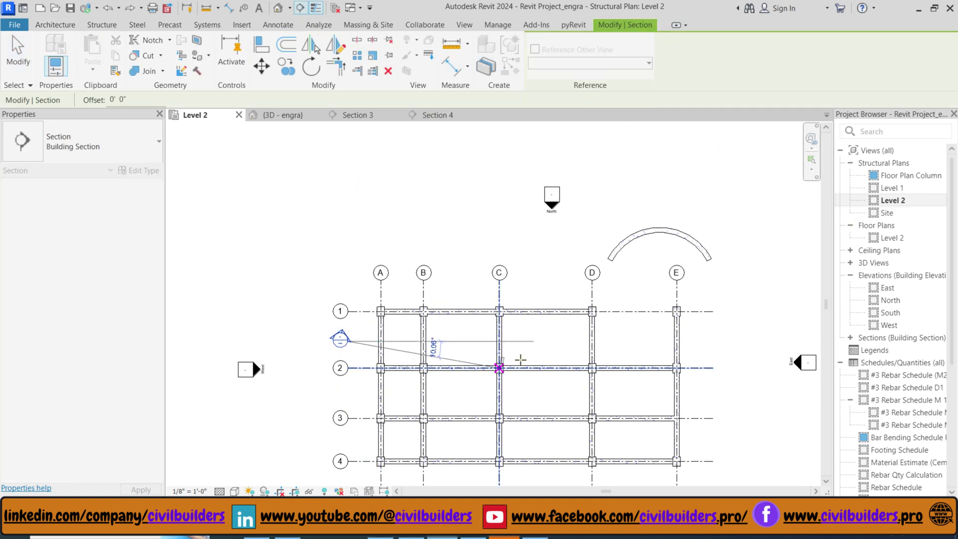
click(614, 337)
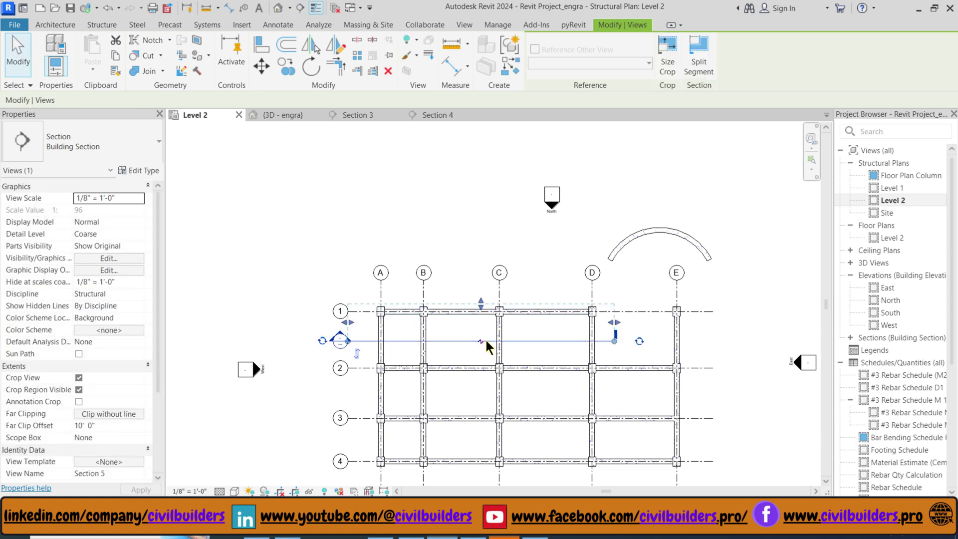
key(Escape)
key(Escape)
double_click(342, 339)
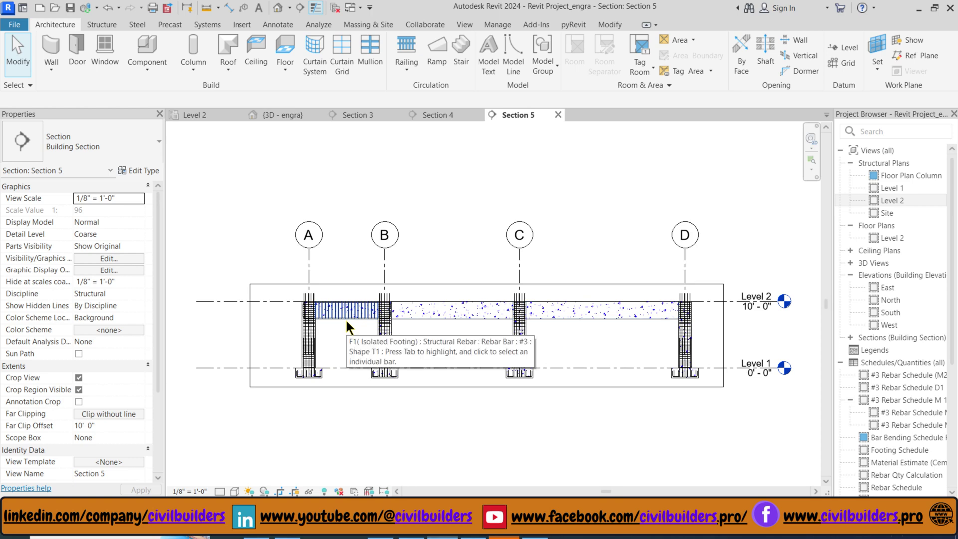
Add an aligned dimension for the clear span between the facing sides of columns A and B
key(d)
key(i)
scroll(350, 325, up, 3)
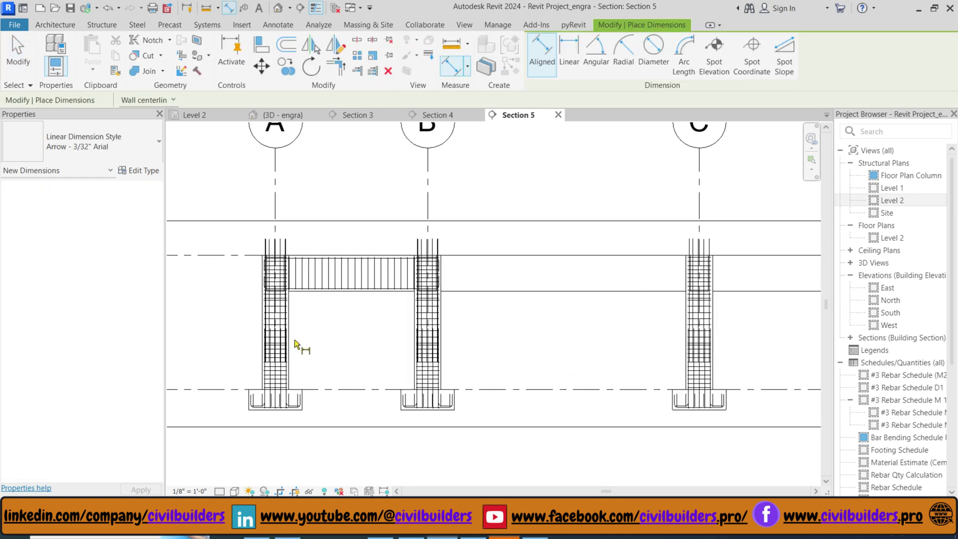
scroll(293, 333, up, 5)
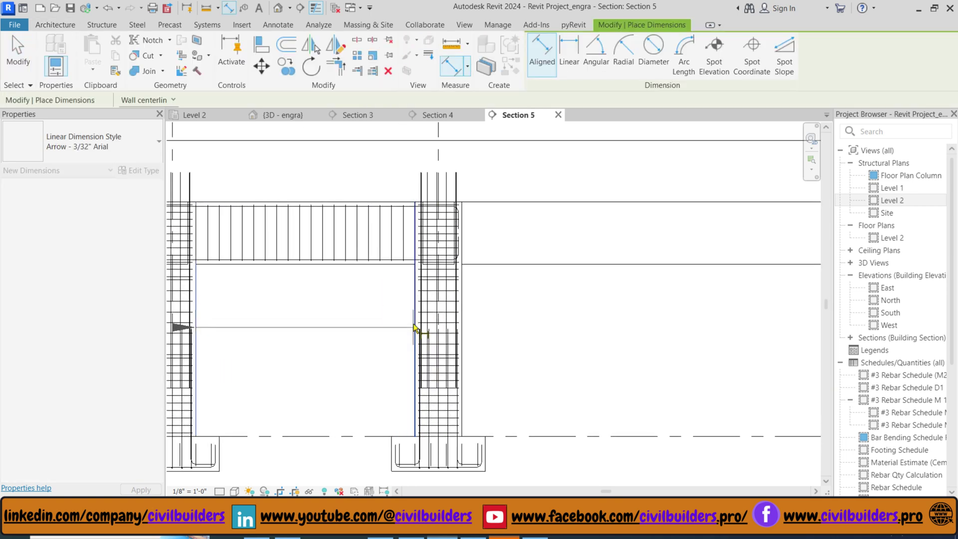
scroll(403, 322, down, 3)
click(384, 341)
scroll(447, 343, up, 2)
Dimension the clear span between the facing sides of columns B and C
click(447, 343)
scroll(332, 347, down, 3)
scroll(616, 345, up, 2)
click(616, 344)
scroll(610, 344, down, 2)
click(596, 342)
Dimension the clear span between the facing sides of columns C and D, and finish dimensioning
scroll(596, 343, down, 2)
scroll(601, 348, up, 3)
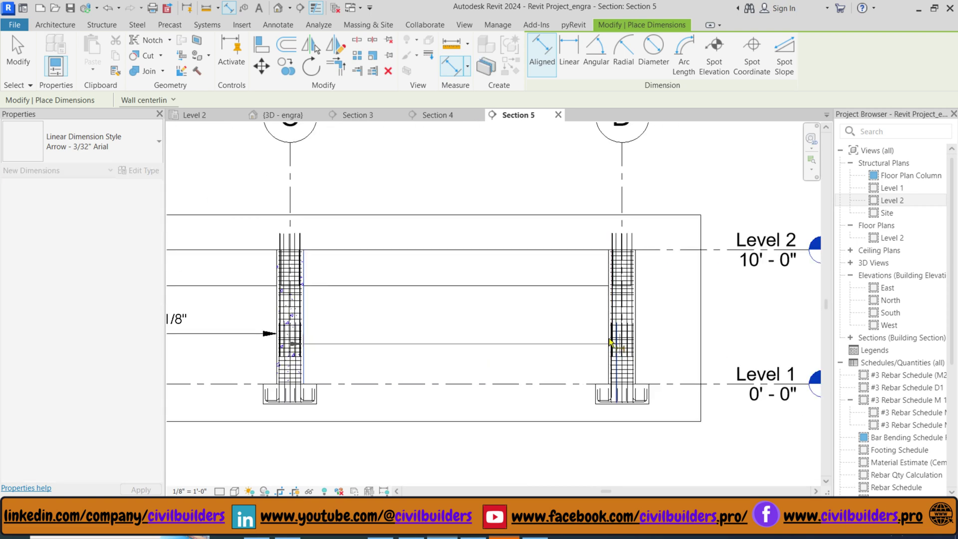
scroll(593, 336, down, 5)
key(Escape)
key(Escape)
middle_click(593, 338)
middle_click(593, 338)
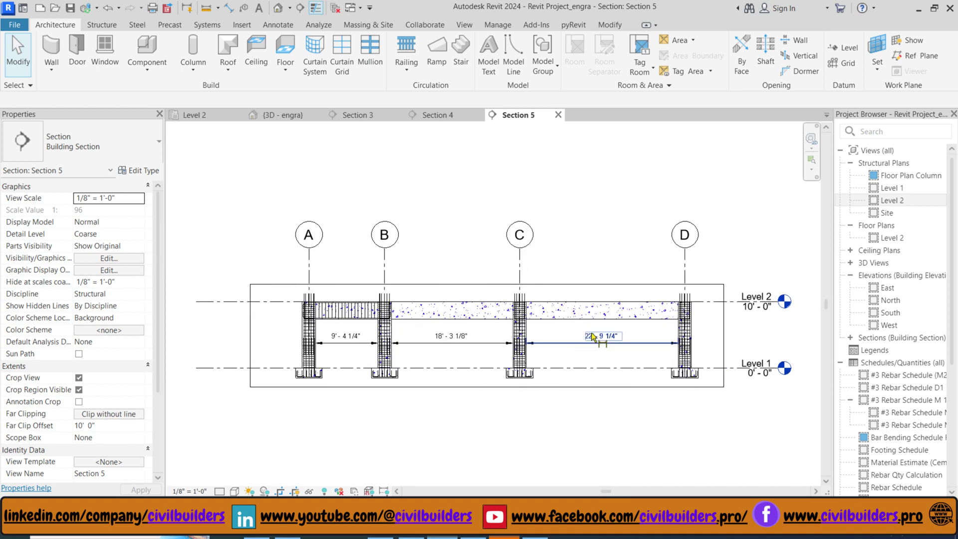
scroll(599, 340, up, 1)
middle_drag(599, 340, 637, 337)
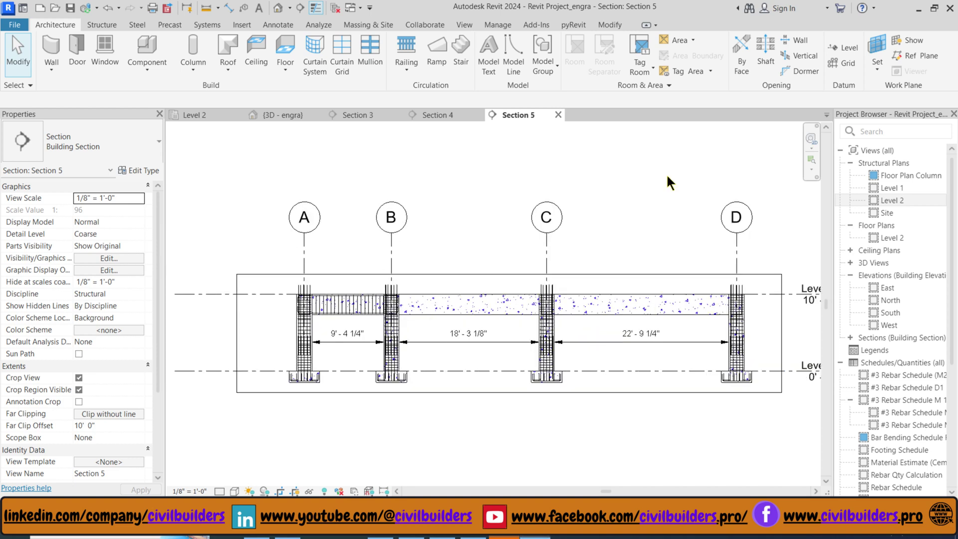
Hide the section's crop region and add the text label L1 below the A–B span dimension
click(295, 491)
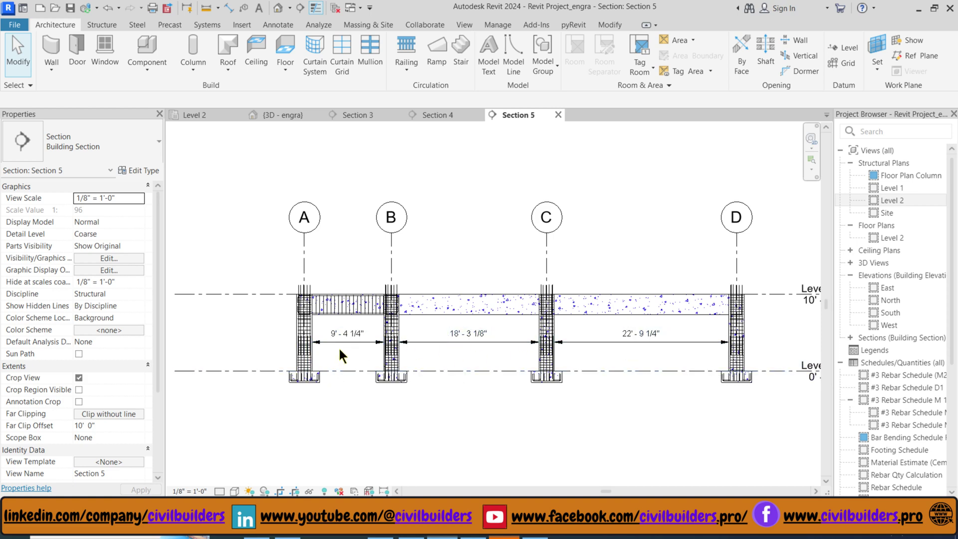
scroll(340, 349, up, 2)
key(t)
key(x)
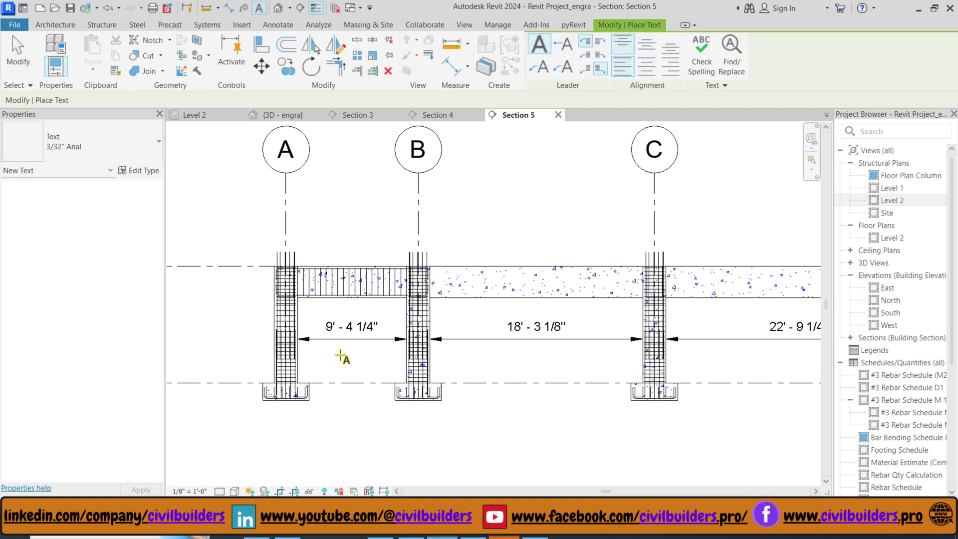
click(341, 355)
text(L1)
click(472, 360)
Add the text label L2 below the B–C span dimension and L3 below the C–D span dimension
click(526, 358)
text(L2)
click(502, 364)
middle_drag(724, 367, 542, 364)
scroll(549, 367, up, 1)
click(612, 359)
text(L3)
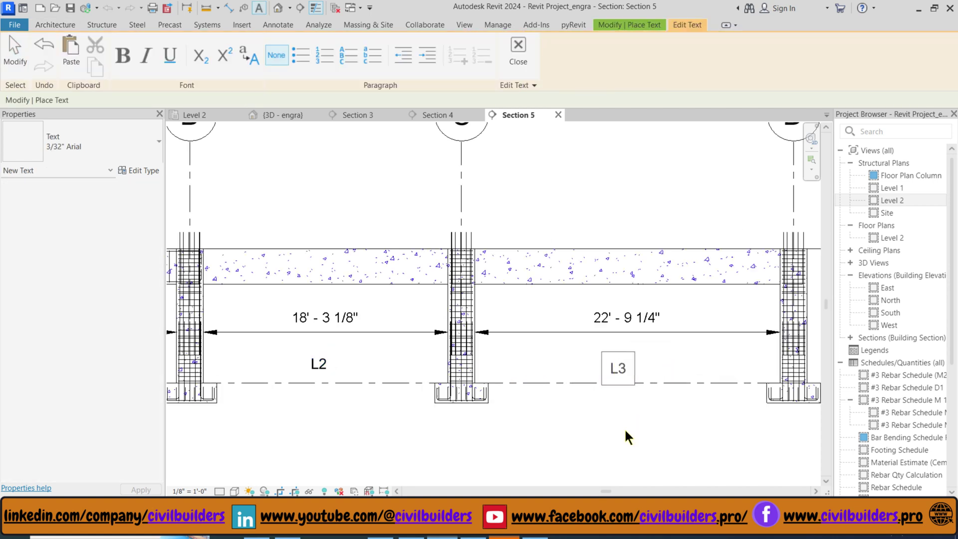
click(625, 431)
Nudge the L3 and L2 labels slightly upward beneath their span dimensions and leave the text command
drag(602, 350, 602, 346)
click(318, 364)
drag(303, 346, 302, 345)
click(279, 409)
middle_drag(230, 367, 428, 387)
scroll(424, 384, down, 1)
click(319, 377)
key(Escape)
scroll(294, 201, up, 1)
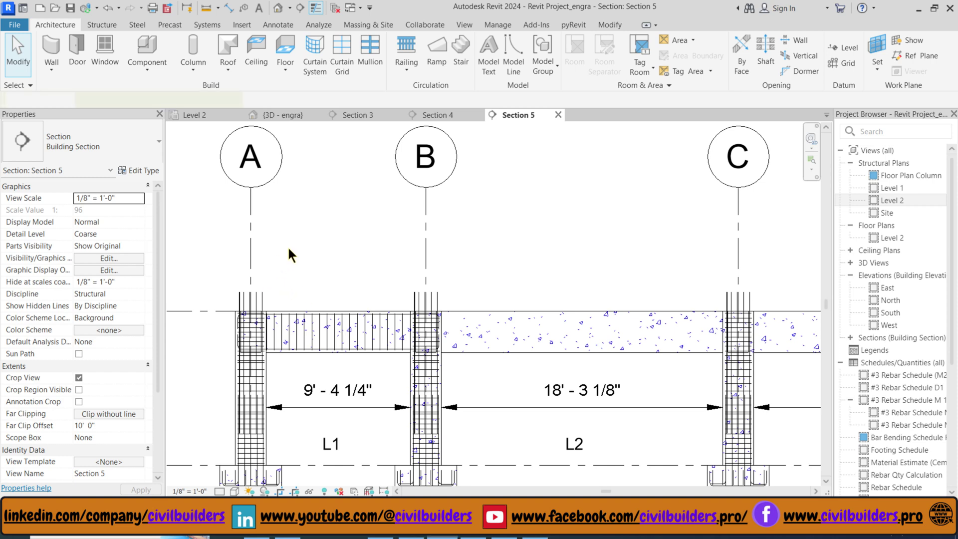
Add a text note reading End Support with a two-segment leader pointing to the beam end at column A
key(t)
key(x)
click(252, 303)
click(265, 257)
click(304, 254)
text(Enfo)
key(BackSpace)
key(BackSpace)
text(d Support)
click(292, 283)
scroll(292, 283, down, 5)
Add a text note reading End Support with a leader pointing to the beam end at column D
scroll(703, 303, up, 4)
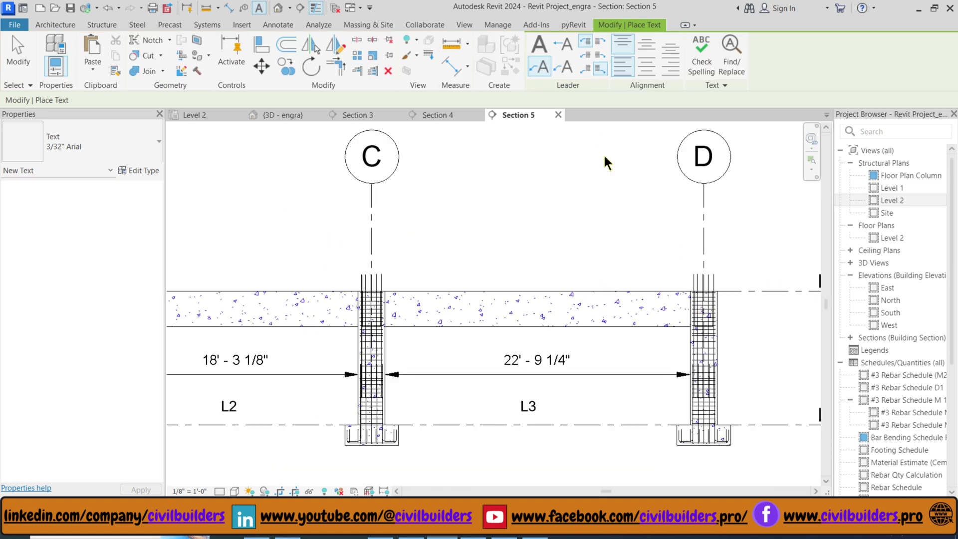
scroll(695, 275, up, 1)
click(707, 298)
click(589, 233)
text(End Suppor)
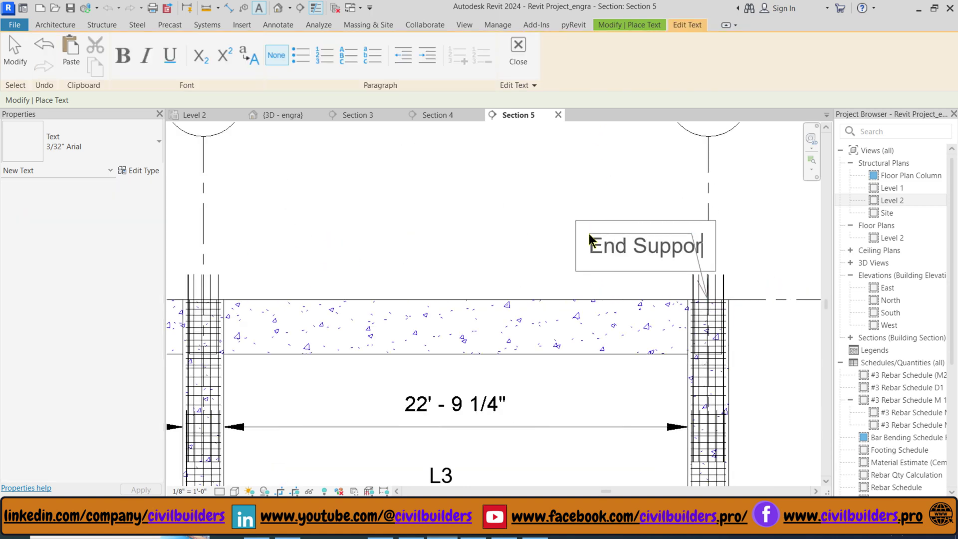
text(t)
click(670, 304)
Add a text note reading Continuous Support above span L2, with leaders for the supports at columns C and B
scroll(670, 304, down, 5)
scroll(502, 282, up, 3)
click(544, 300)
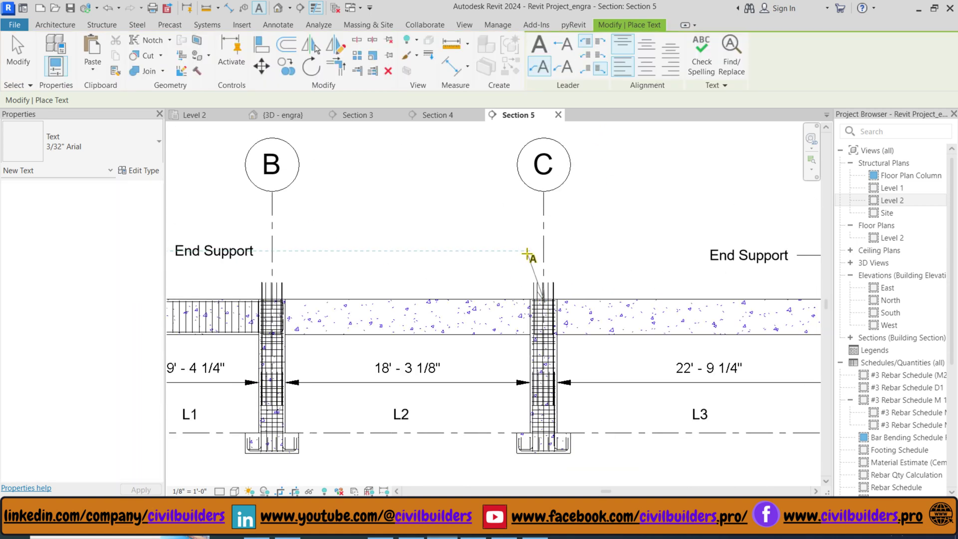
click(527, 254)
text(Continuous Support)
click(418, 268)
scroll(417, 269, down, 2)
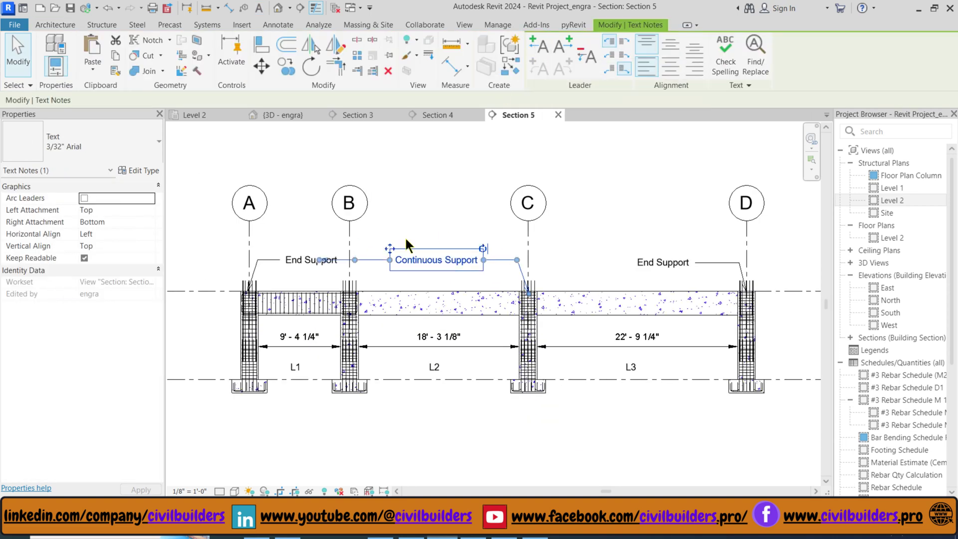
scroll(373, 259, up, 2)
click(368, 226)
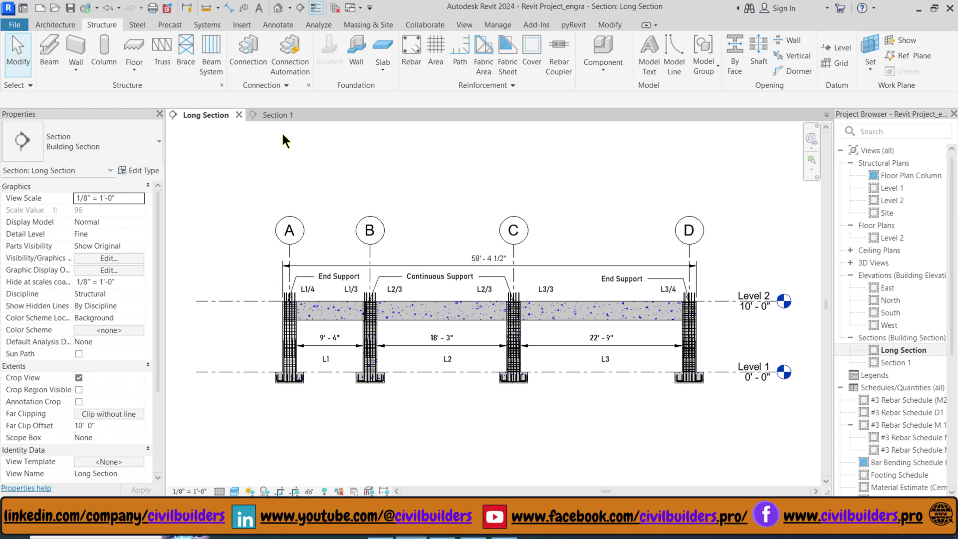
Examine the standard bar length, the overlap calculation and the bent bar end in the Section 1 view
click(278, 115)
scroll(577, 439, up, 3)
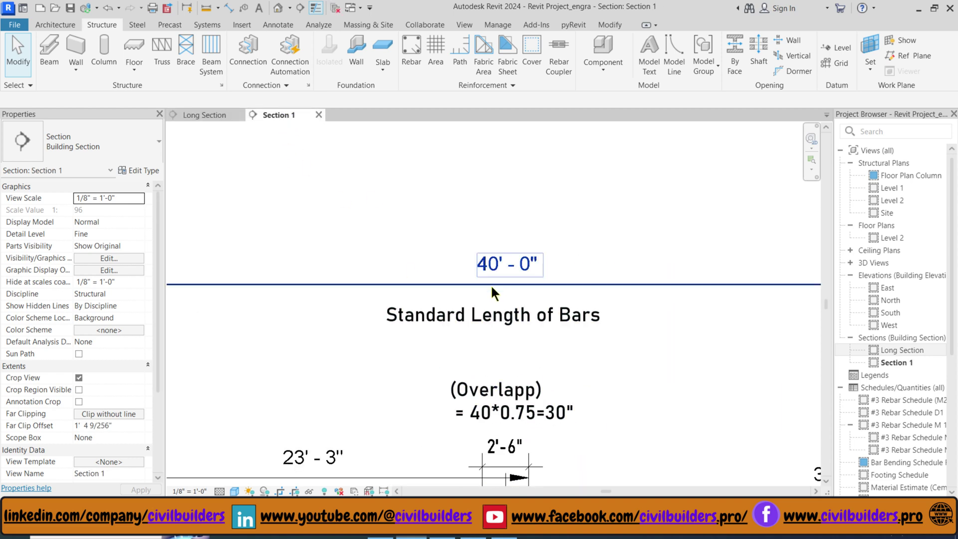
scroll(509, 374, up, 2)
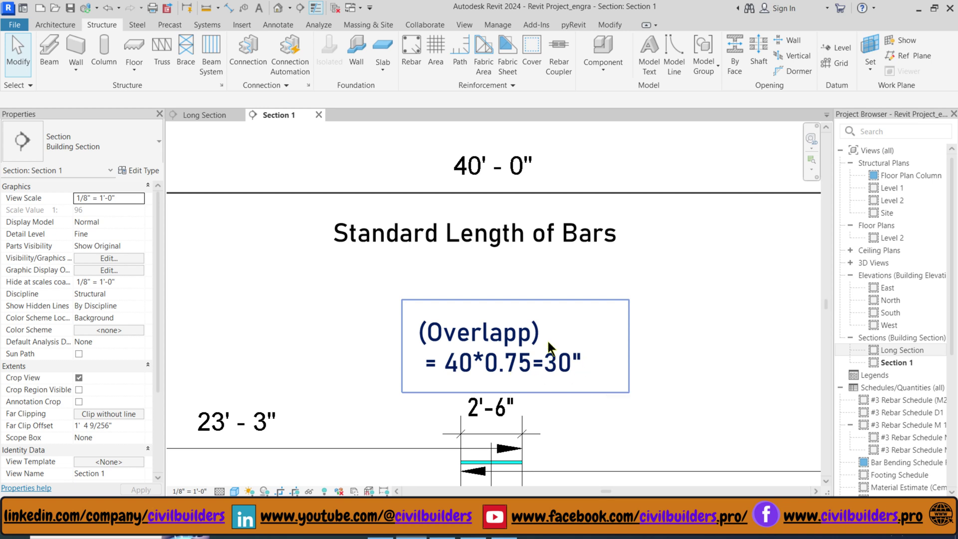
scroll(536, 316, down, 3)
scroll(531, 317, down, 3)
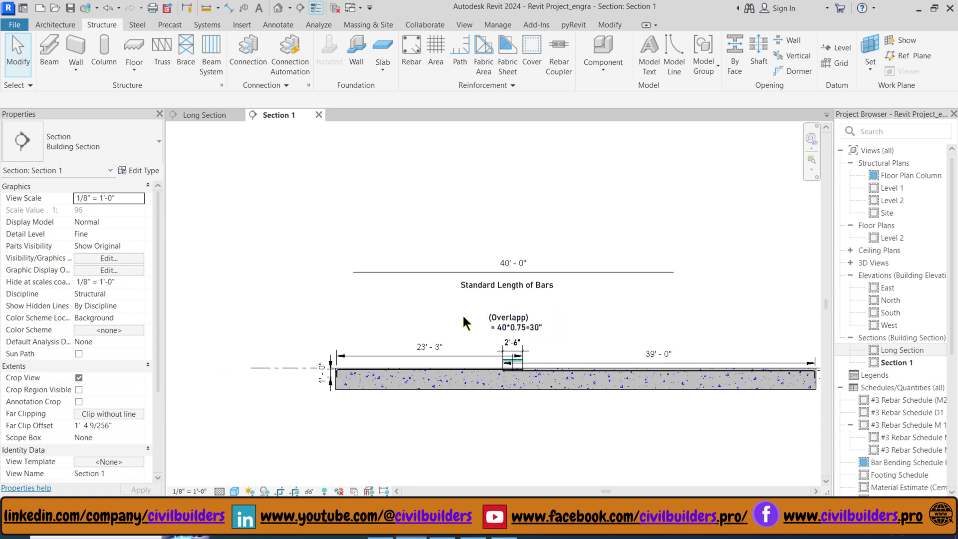
scroll(462, 313, down, 3)
scroll(714, 352, up, 8)
scroll(685, 349, up, 2)
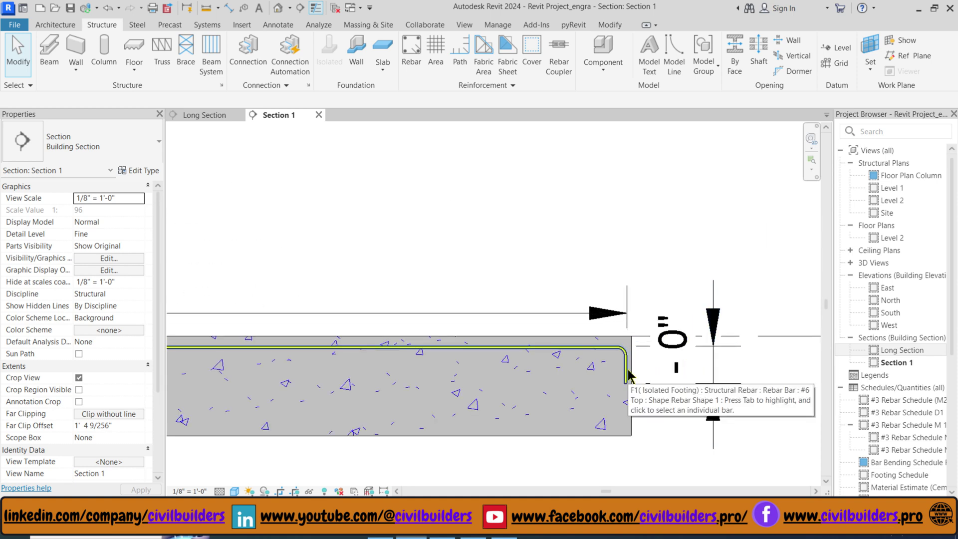
scroll(753, 370, down, 5)
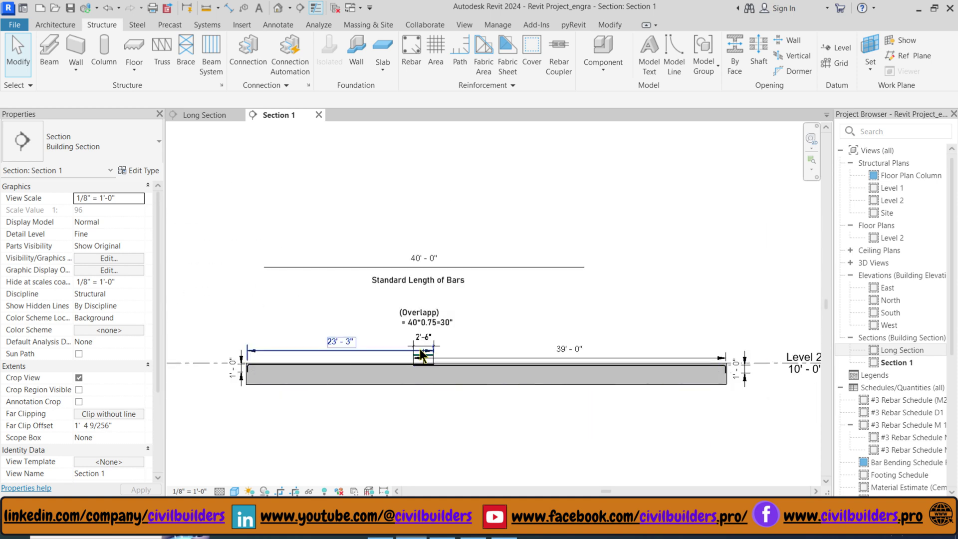
Draw a short vertical reference plane across the beam near the middle of span L2 in the Long Section view
click(202, 116)
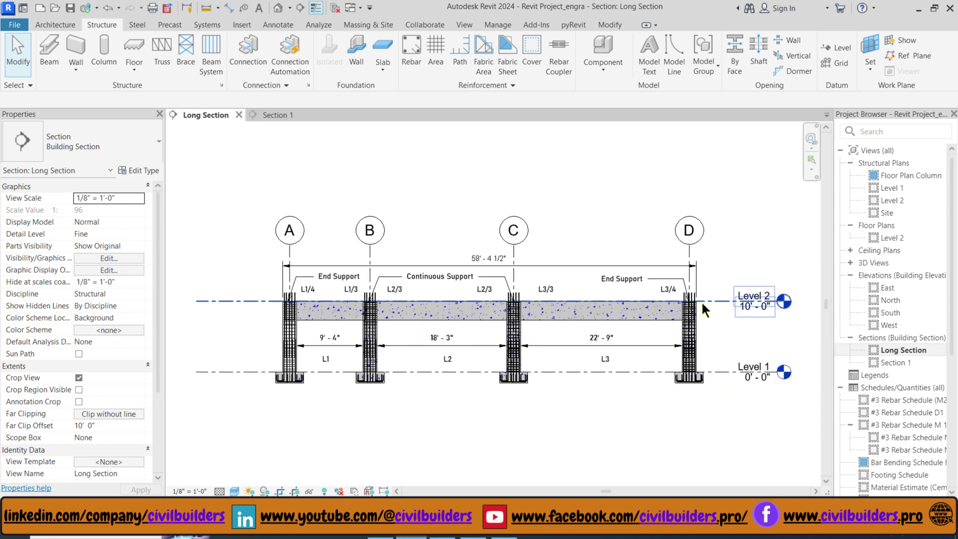
scroll(702, 301, up, 3)
scroll(641, 306, down, 2)
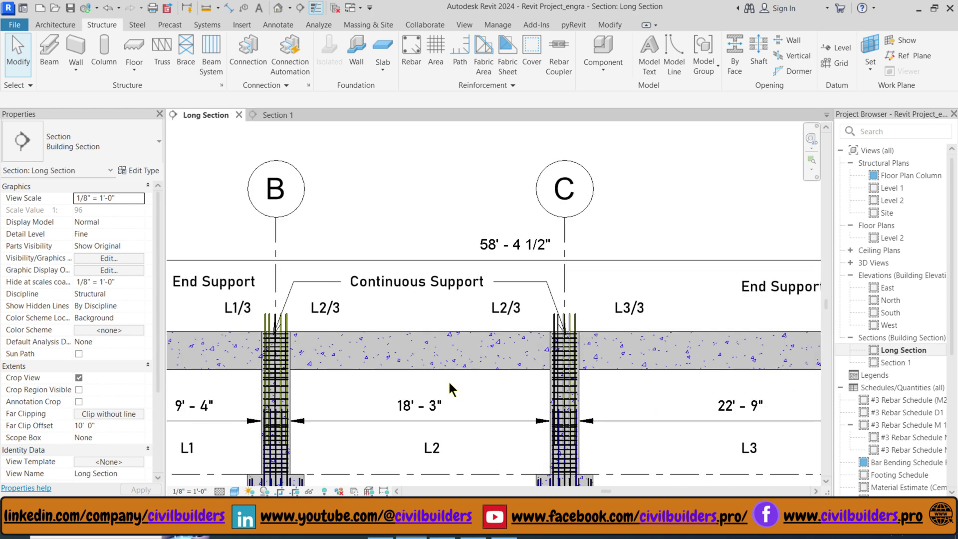
key(r)
key(p)
click(434, 298)
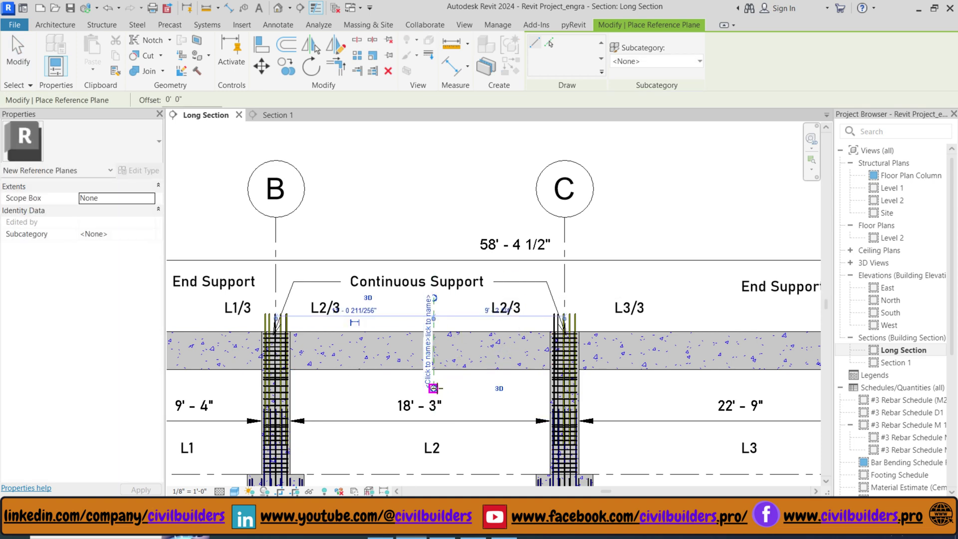
click(433, 389)
key(Escape)
key(Escape)
Dimension the distance from the new reference plane to the outer face of column D
key(d)
key(i)
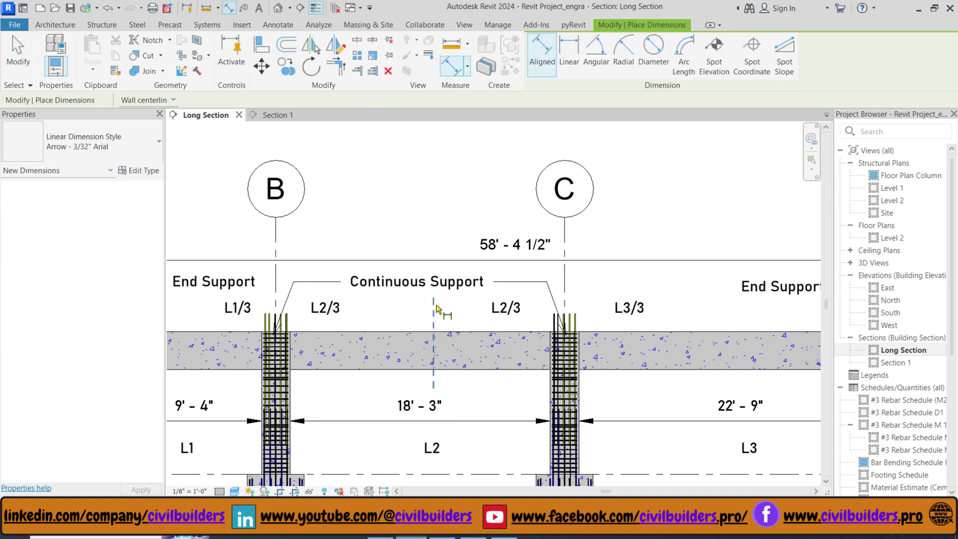
scroll(345, 345, down, 2)
scroll(553, 340, up, 2)
scroll(542, 338, up, 3)
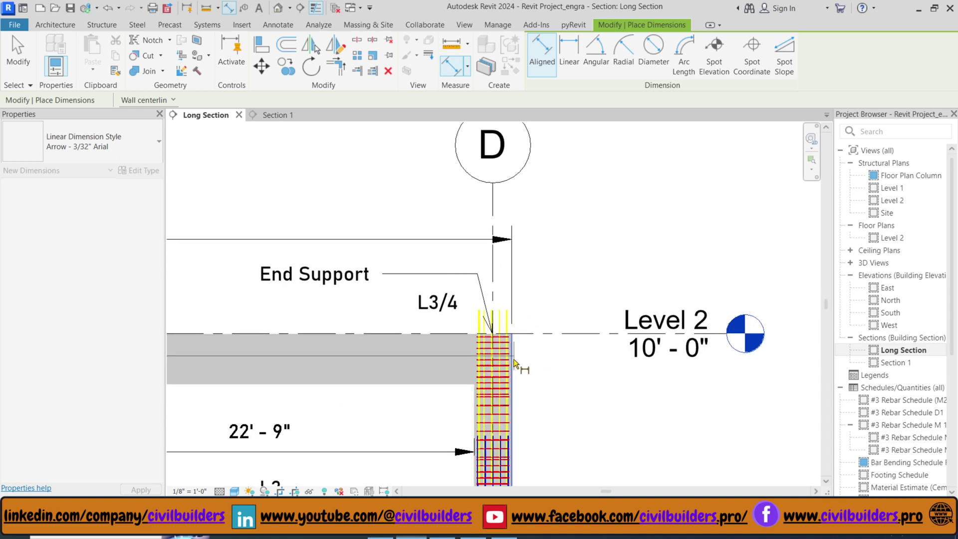
click(511, 362)
scroll(555, 368, down, 4)
scroll(280, 323, up, 3)
click(480, 351)
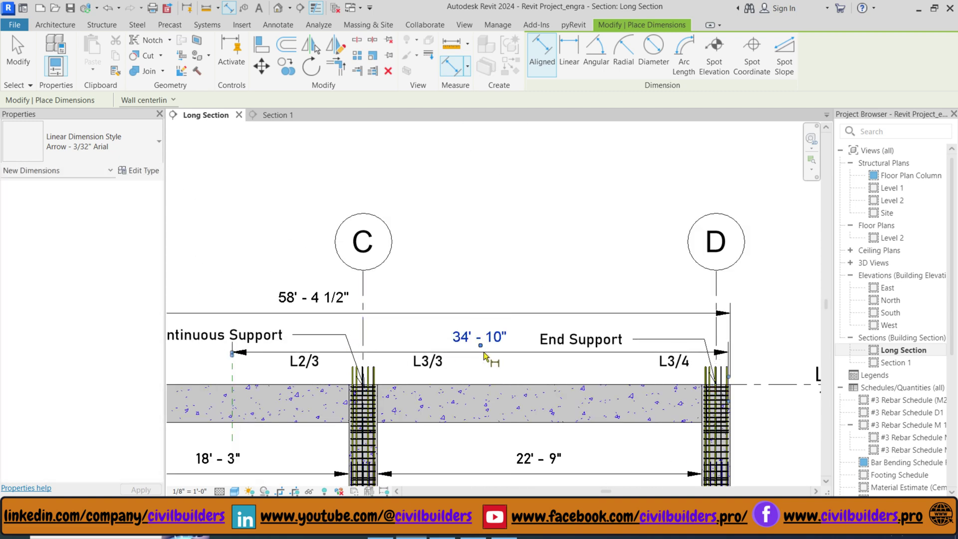
key(Escape)
key(Escape)
Set the distance from the reference plane in span L2 to column D's outer face to 39' 1 1/2"
click(233, 368)
scroll(476, 339, up, 2)
click(483, 345)
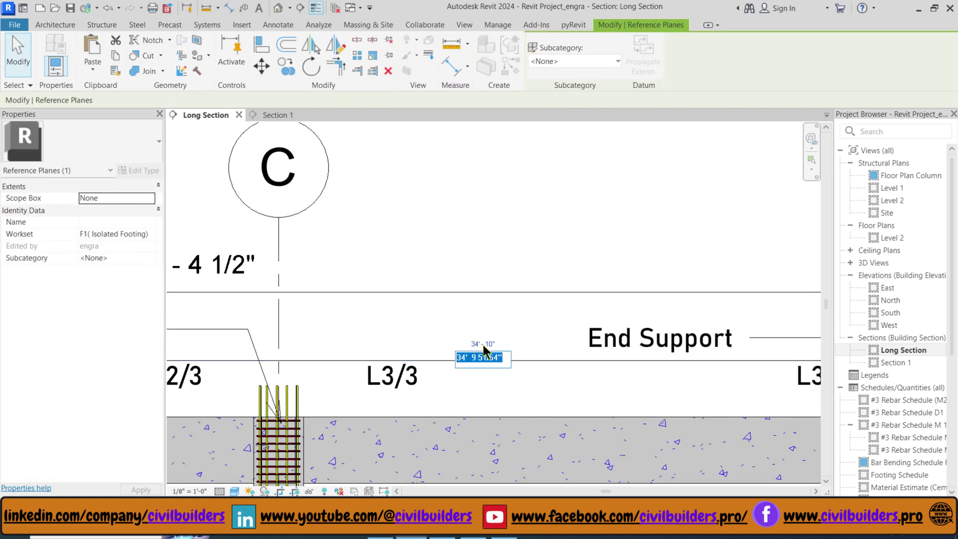
key(Return)
key(Escape)
scroll(576, 357, down, 3)
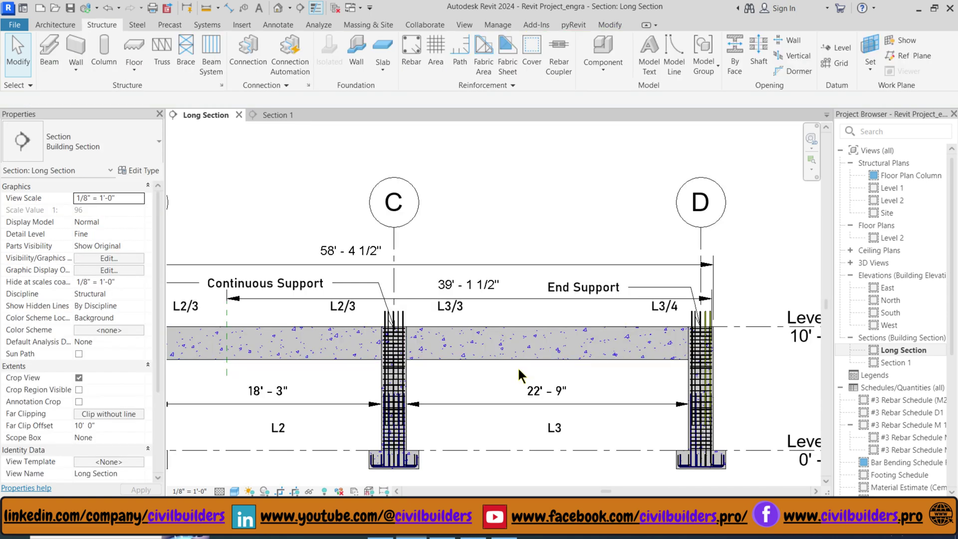
Place a straight #6 rebar, shape 00, along the top of the beam in span L3
click(412, 47)
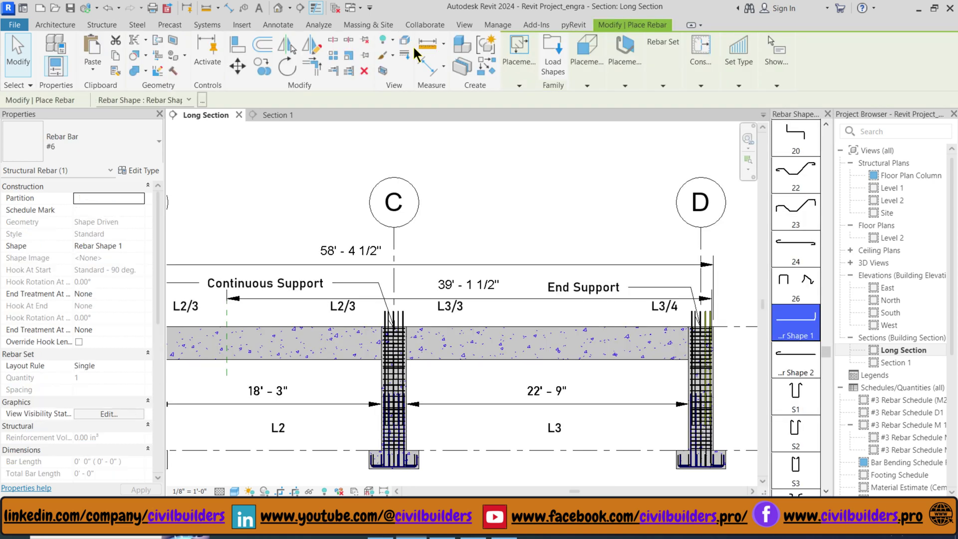
scroll(796, 249, up, 10)
click(798, 140)
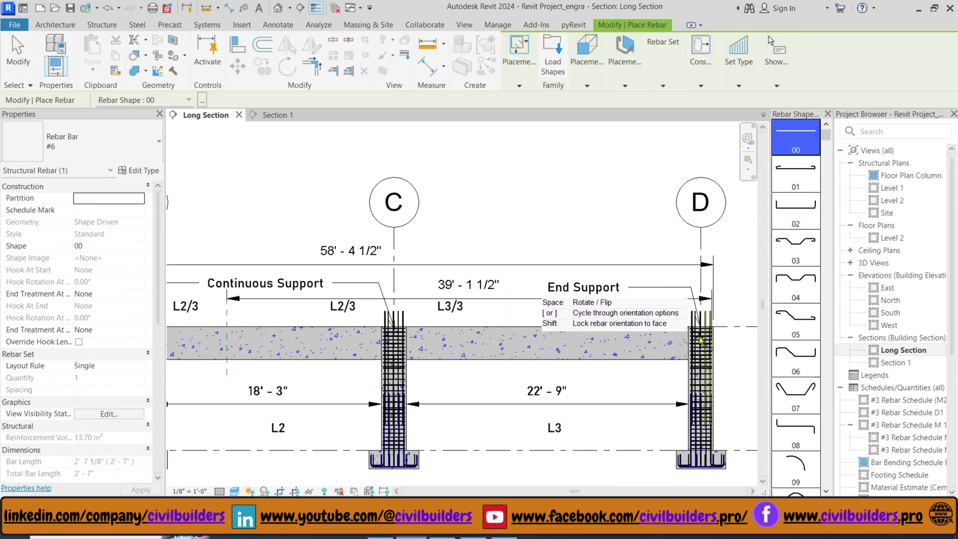
scroll(700, 341, up, 5)
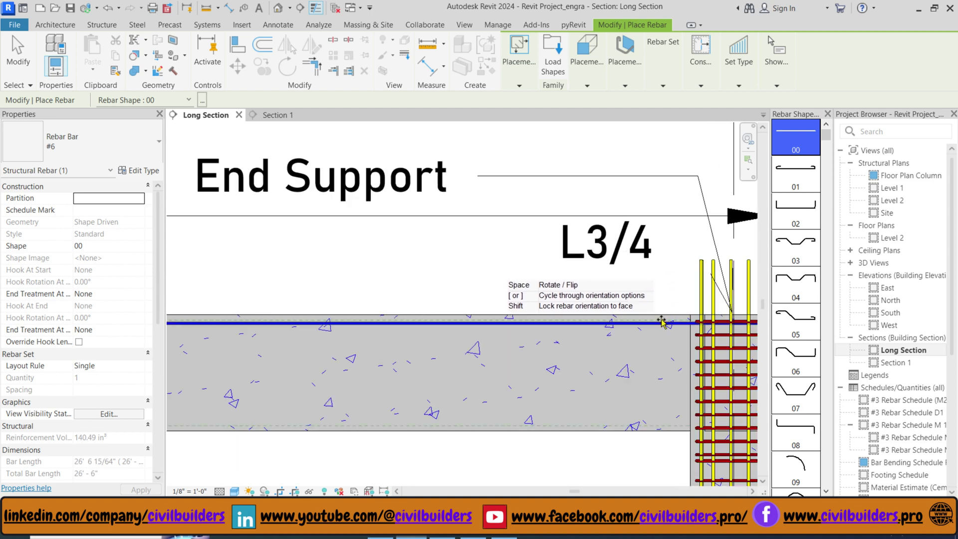
key(Escape)
scroll(661, 321, down, 3)
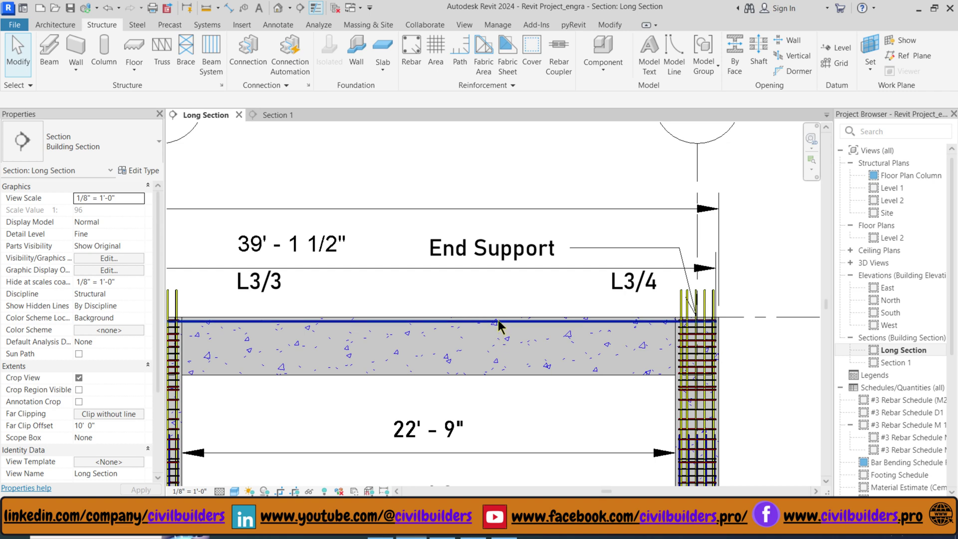
Edit the L3 top bar's sketch so its column C end extends to the reference plane in span L2
click(499, 322)
click(511, 66)
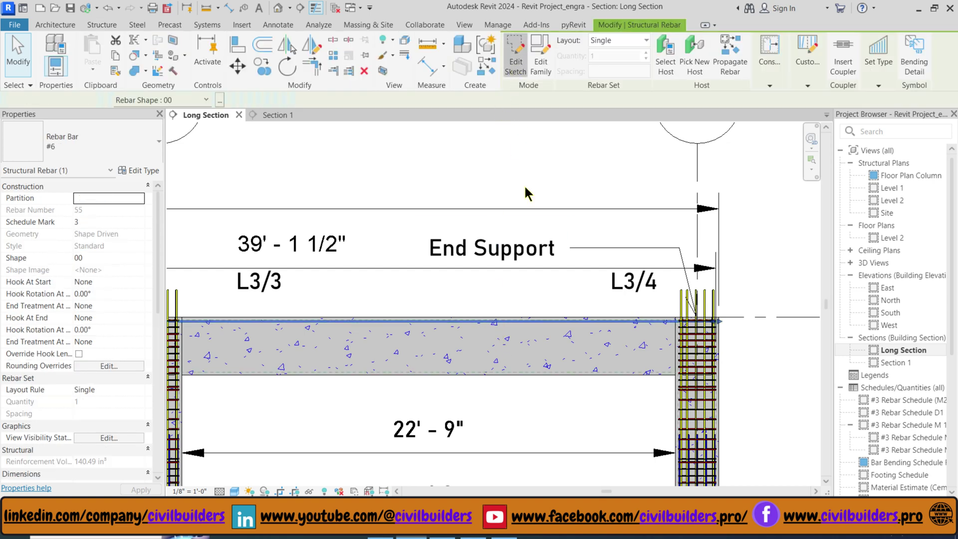
scroll(622, 372, down, 3)
scroll(424, 351, down, 2)
scroll(498, 360, up, 4)
scroll(501, 369, up, 2)
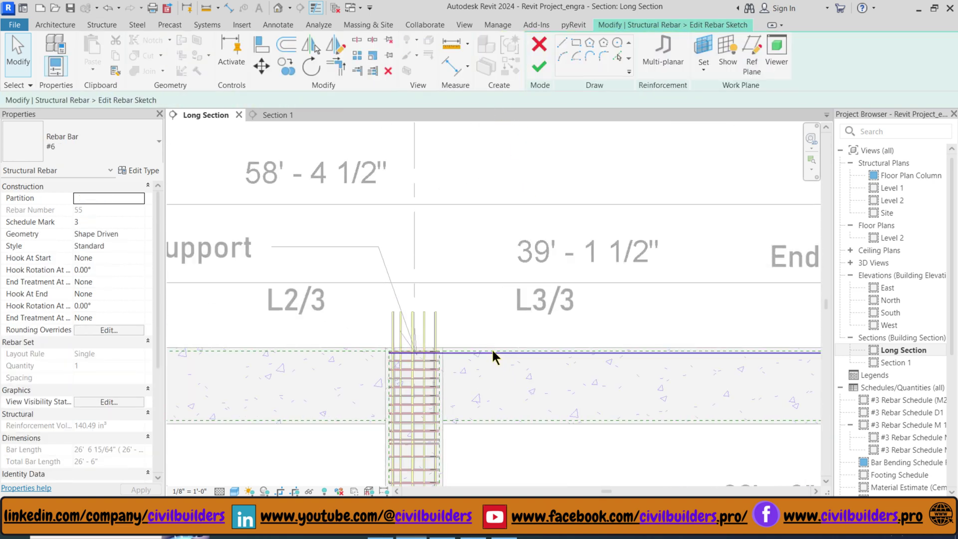
click(495, 356)
scroll(358, 349, down, 3)
scroll(473, 367, up, 3)
click(546, 370)
mouse_move(549, 358)
mouse_down()
mouse_move(327, 357)
mouse_move(325, 370)
mouse_up()
scroll(474, 360, down, 2)
scroll(327, 359, up, 5)
click(304, 317)
scroll(304, 316, down, 6)
scroll(714, 309, up, 4)
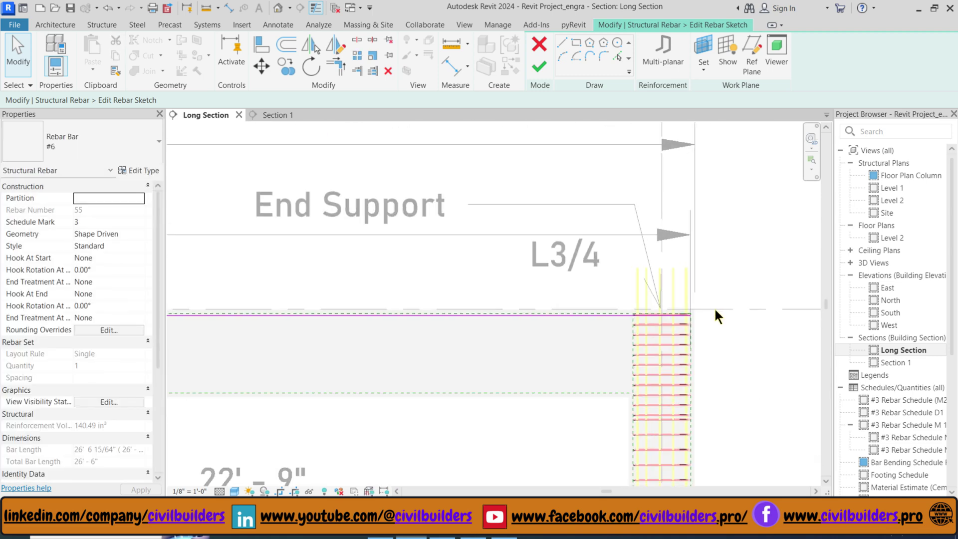
click(541, 67)
click(734, 372)
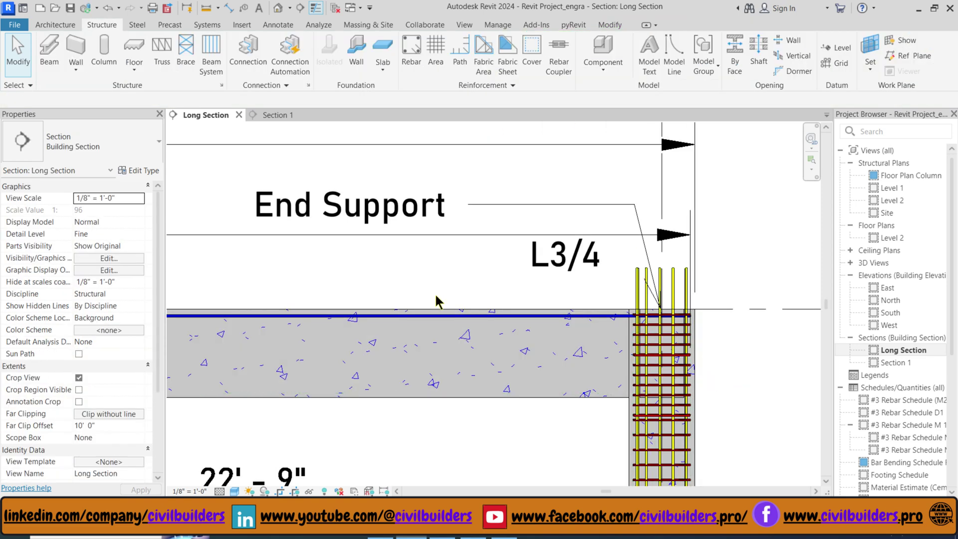
Give the extended top bar a Standard - 90 deg. hook at its column D end
click(434, 315)
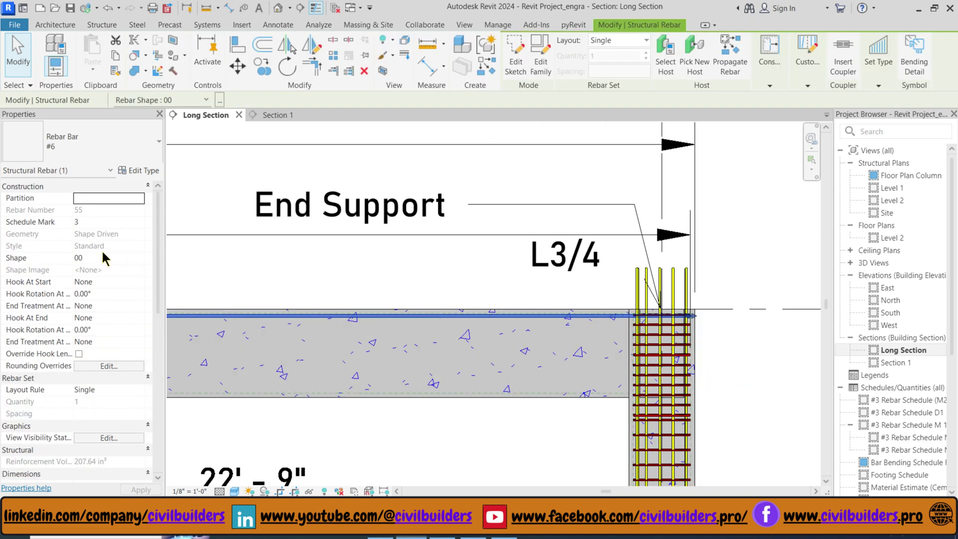
click(140, 318)
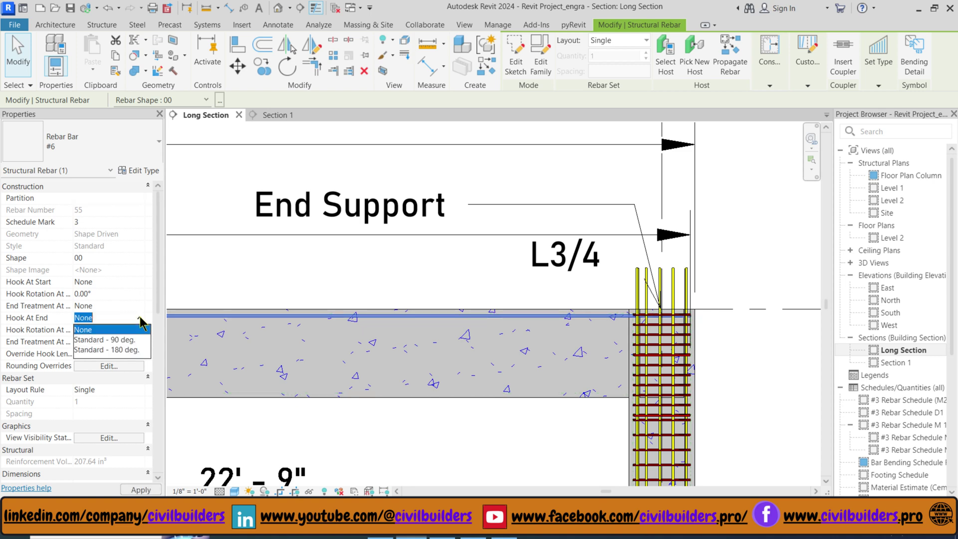
click(118, 340)
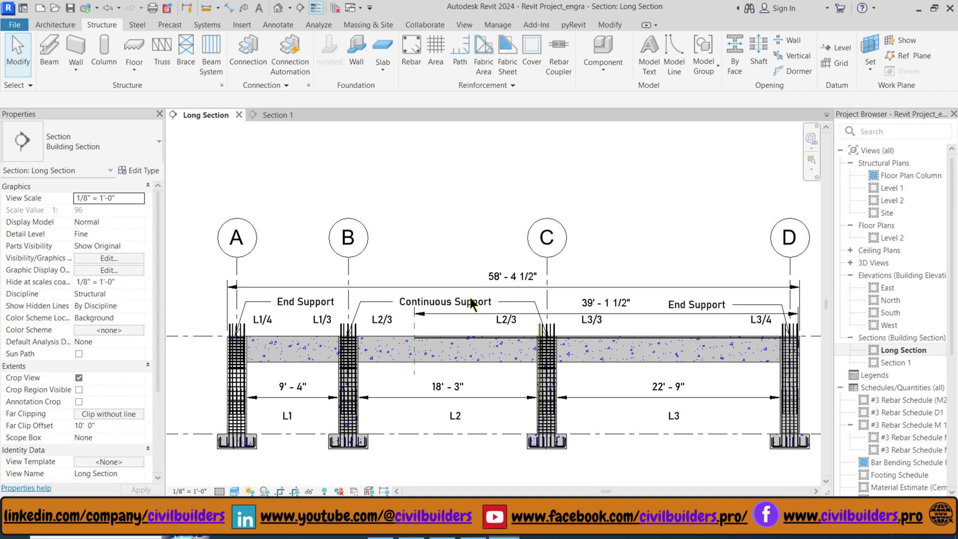
Add a thin detail line offset 2' 6" from the reference plane towards column C, picking the plane as its source
scroll(414, 319, up, 3)
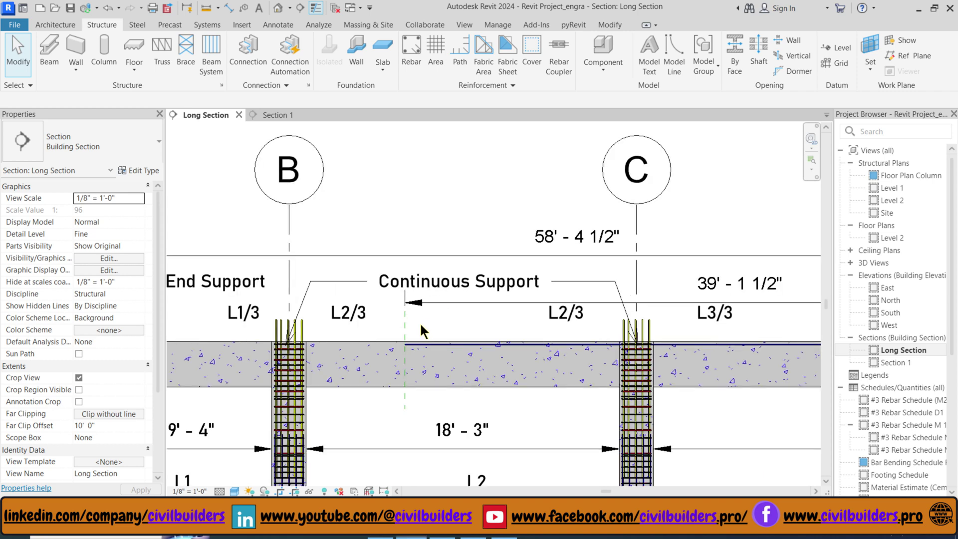
scroll(420, 328, up, 3)
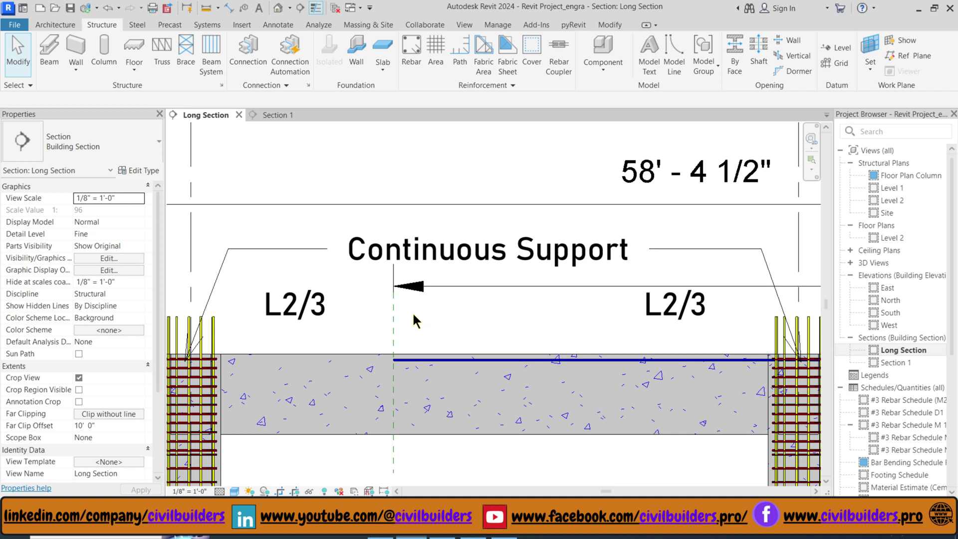
key(d)
key(l)
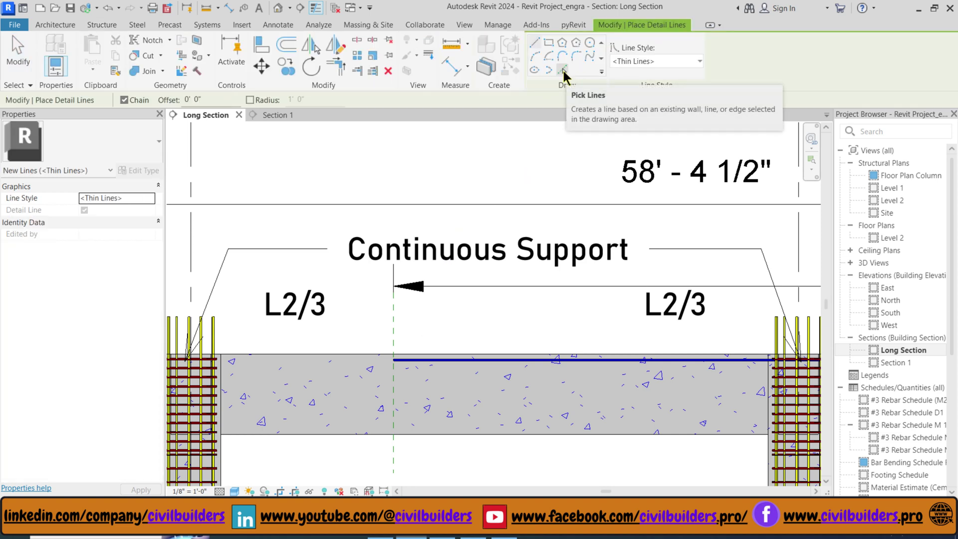
click(564, 72)
drag(180, 99, 156, 99)
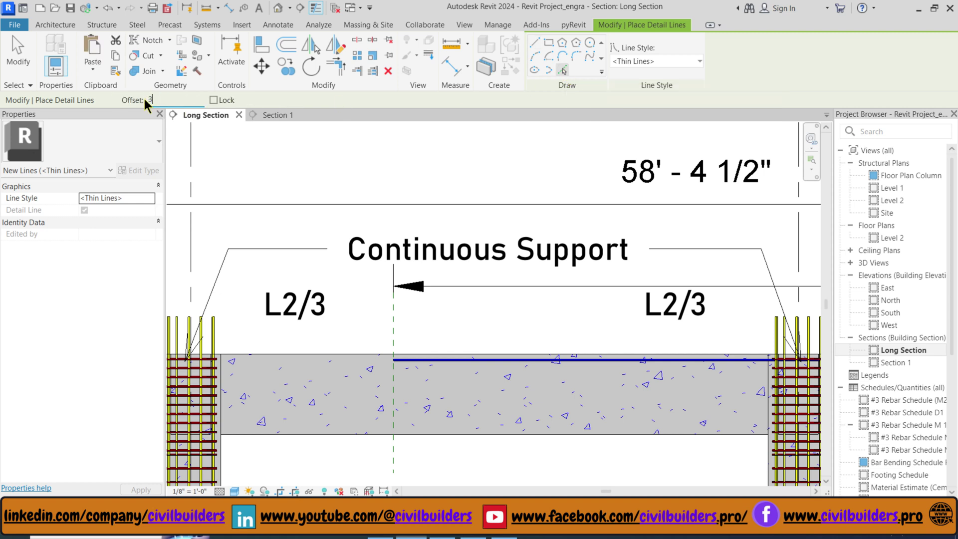
text(30)
key(Return)
click(396, 332)
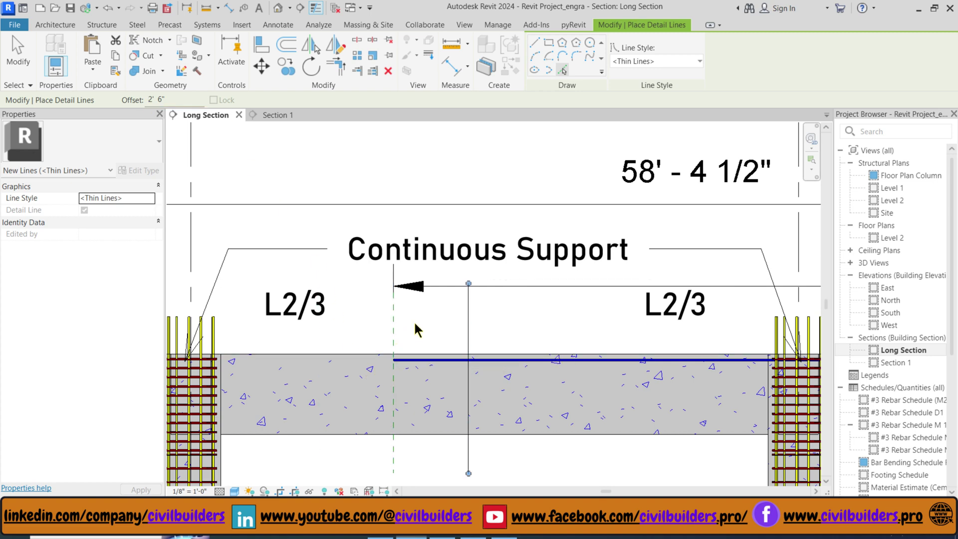
key(Escape)
key(Escape)
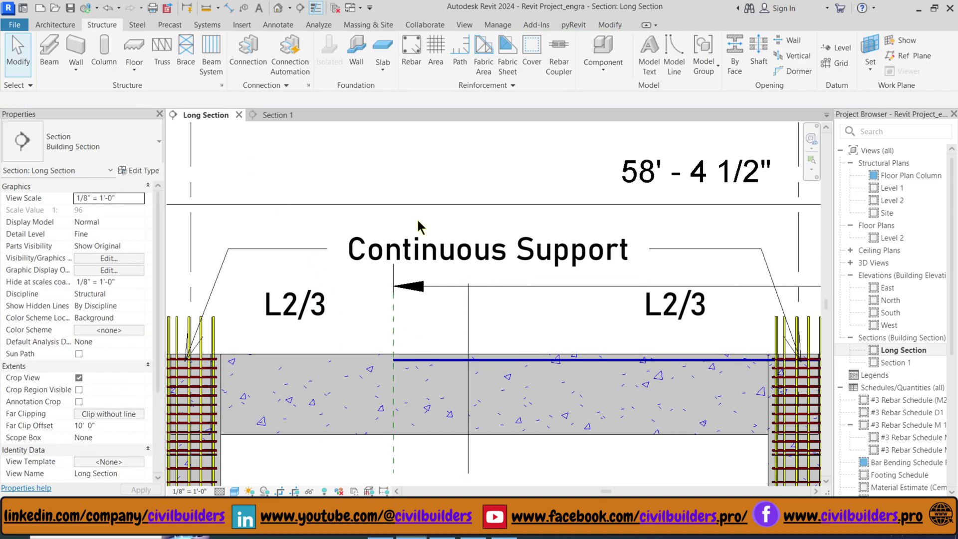
Place a straight #6 Top rebar, shape 00, along the top of the beam in span L1
scroll(599, 347, down, 5)
scroll(600, 334, up, 3)
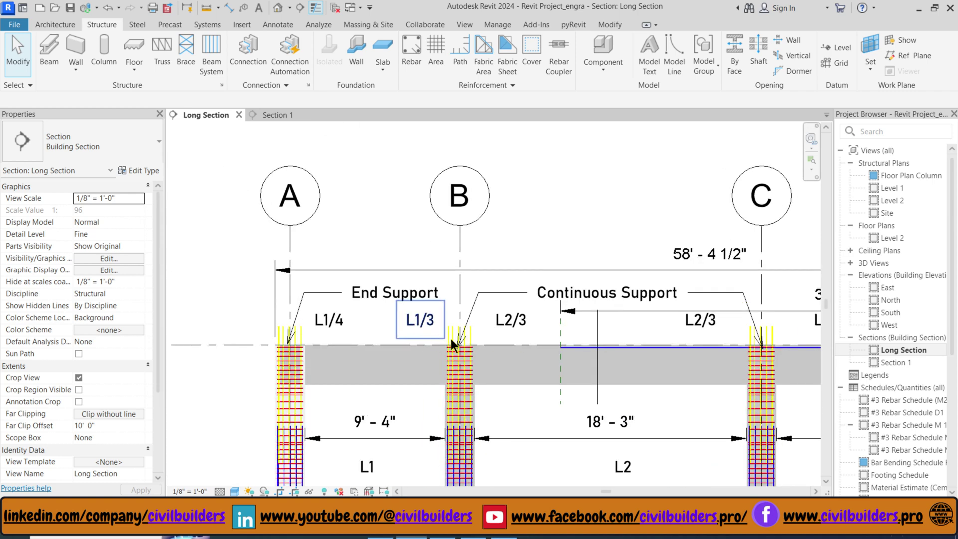
click(580, 350)
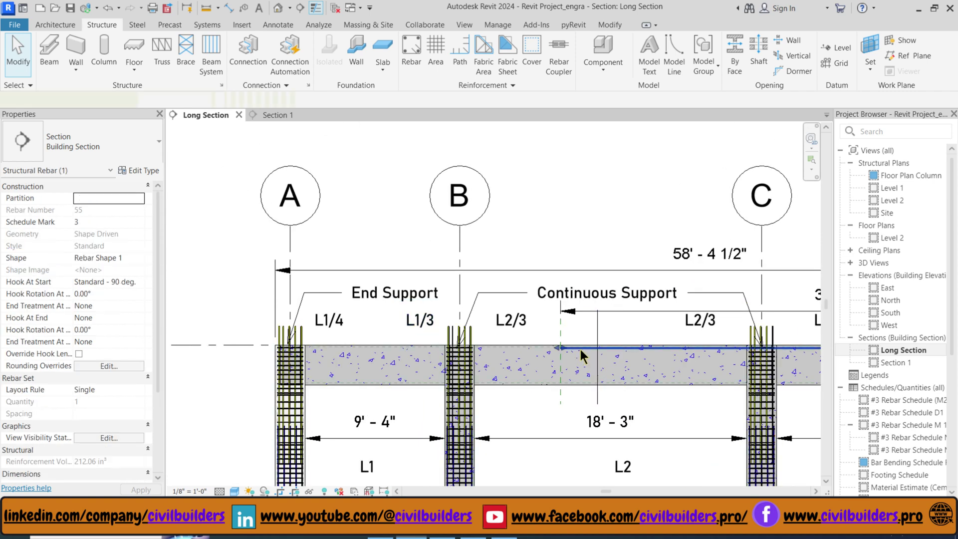
click(541, 201)
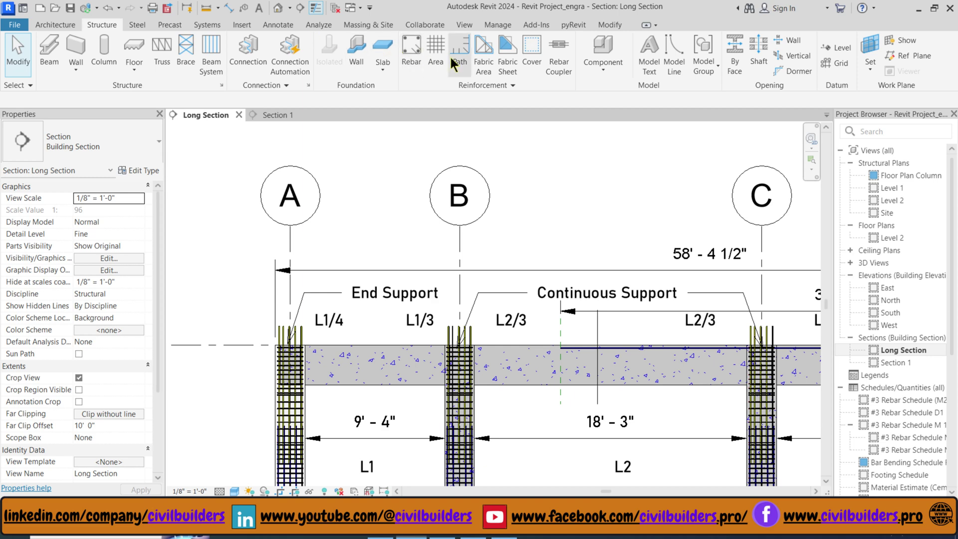
click(412, 50)
mouse_move(516, 78)
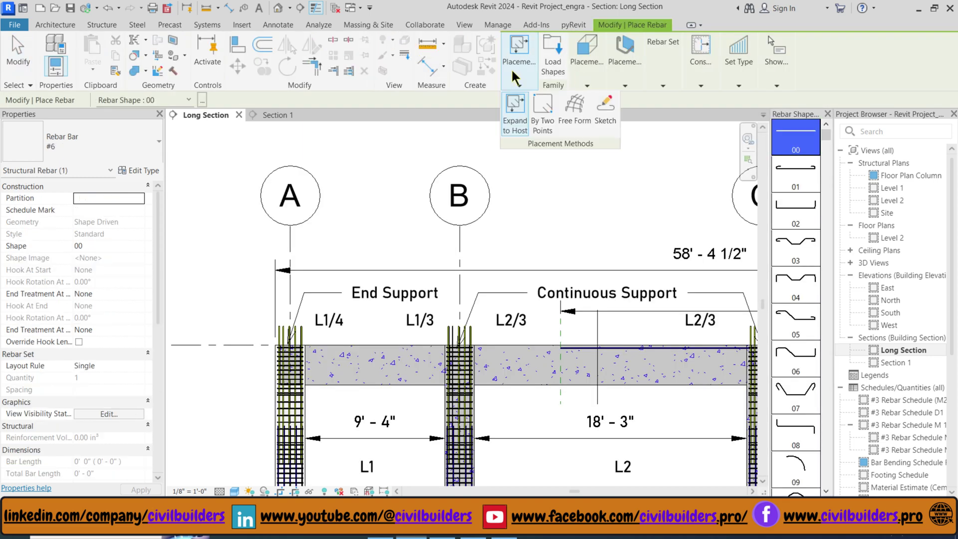
click(79, 152)
click(75, 252)
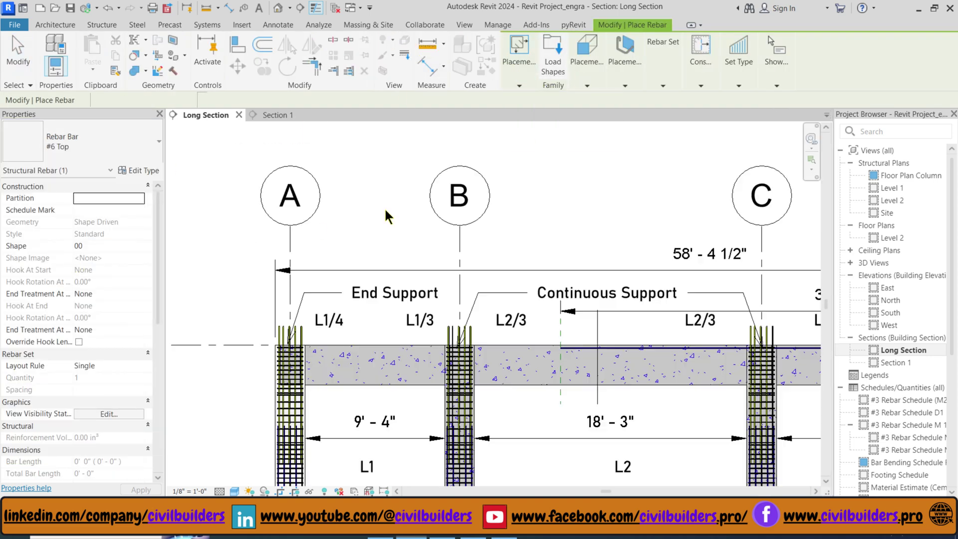
scroll(331, 354, up, 3)
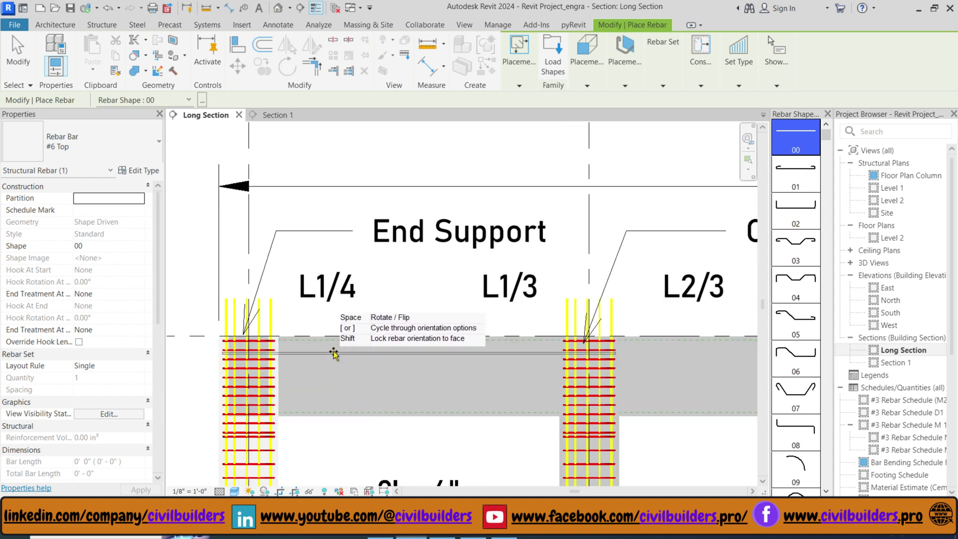
scroll(341, 344, down, 1)
scroll(342, 344, up, 2)
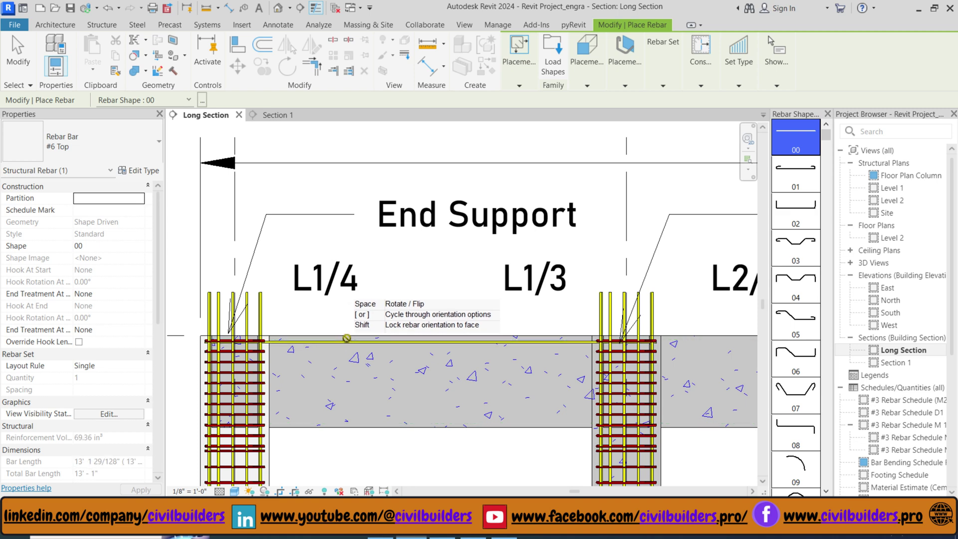
click(385, 345)
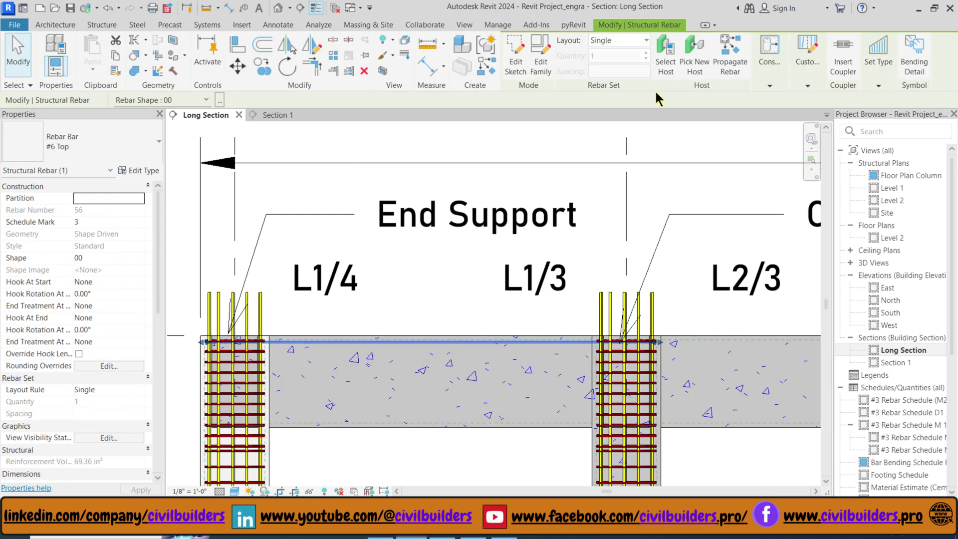
Edit the L1 top bar's sketch so its column B end extends past the reference plane to the detail line in span L2
click(517, 66)
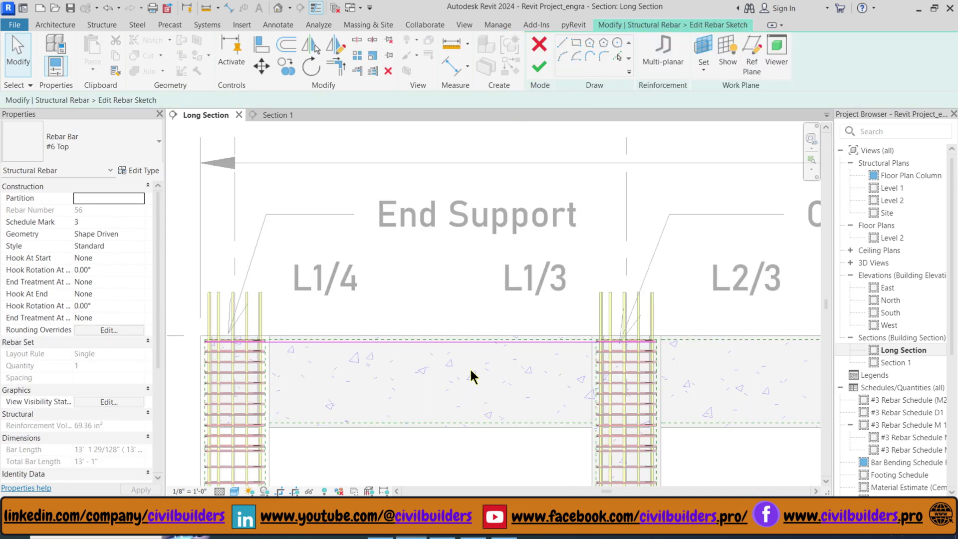
scroll(425, 345, down, 4)
scroll(514, 342, up, 4)
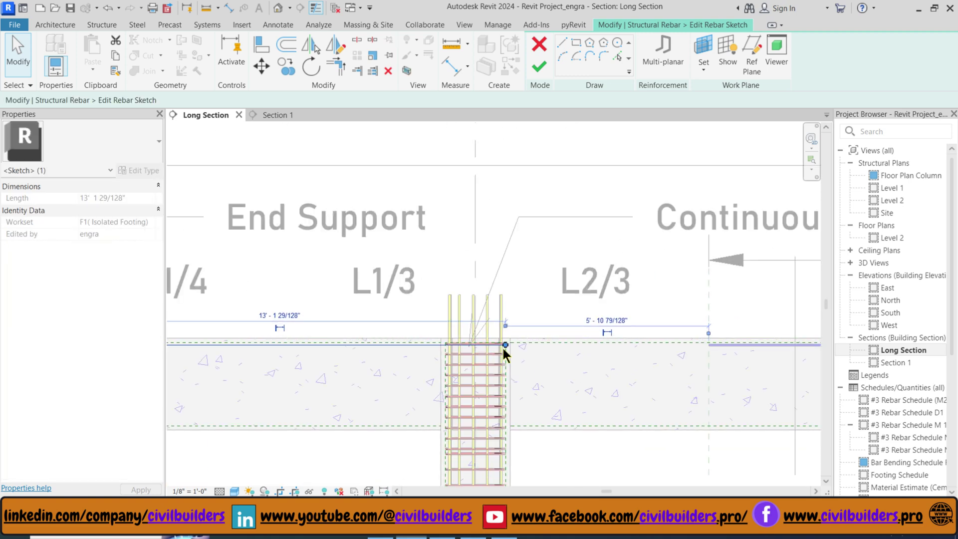
drag(504, 343, 643, 315)
scroll(642, 319, up, 4)
key(m)
key(v)
scroll(641, 329, up, 3)
click(641, 333)
click(641, 339)
click(677, 345)
scroll(677, 345, down, 7)
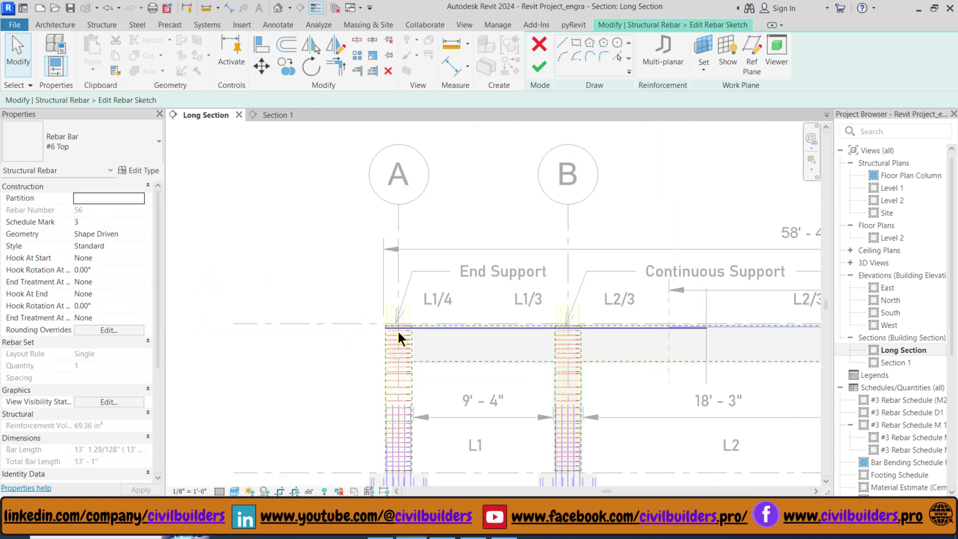
scroll(398, 330, up, 2)
click(538, 71)
click(538, 70)
scroll(491, 364, down, 2)
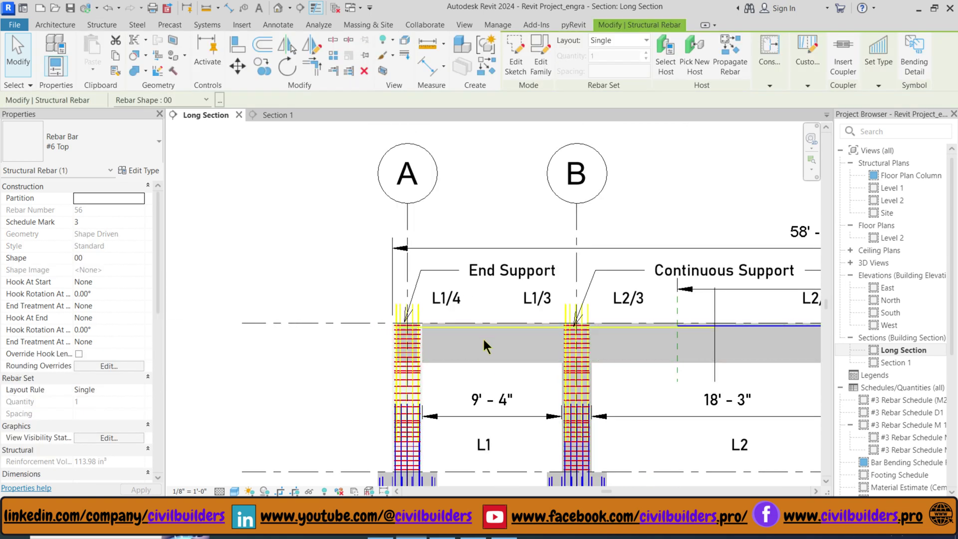
Select the extended #6 Top bar for editing at its column A end
key(Escape)
scroll(698, 338, up, 2)
scroll(550, 325, up, 1)
click(550, 323)
scroll(541, 358, down, 2)
scroll(331, 342, up, 2)
scroll(374, 339, up, 2)
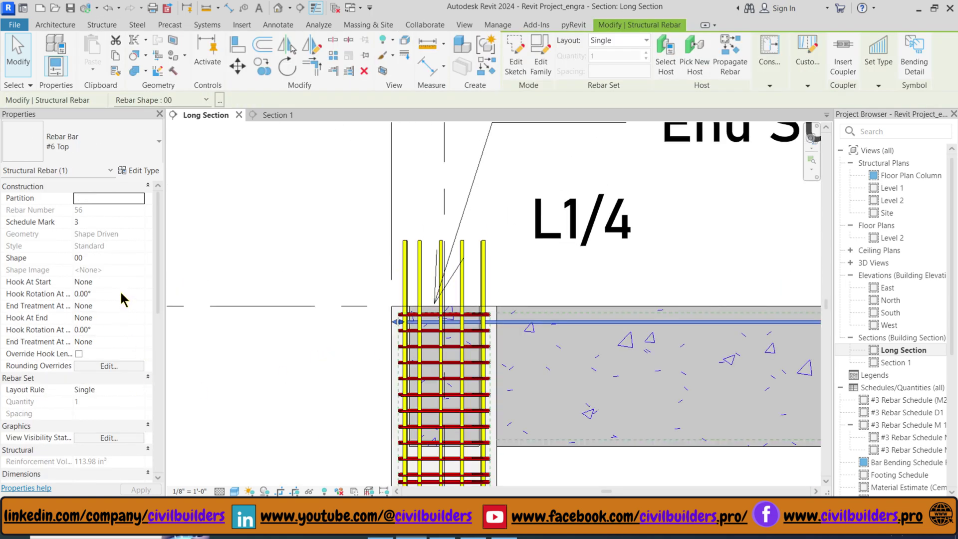
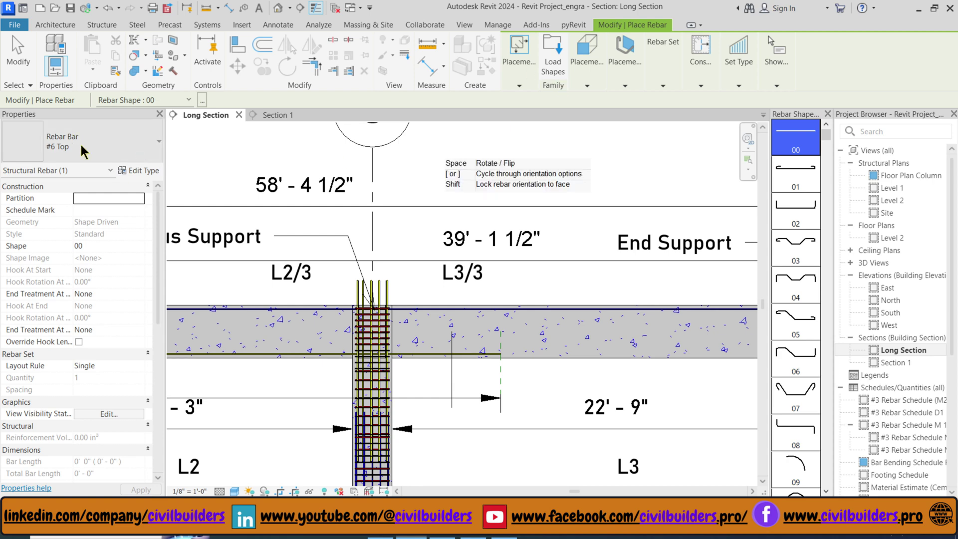
Place a straight #6 Top rebar, shape 00, along the bottom of the beam in span L3
scroll(280, 371, down, 5)
scroll(504, 361, up, 9)
click(536, 364)
scroll(509, 361, down, 5)
key(Escape)
key(Escape)
Edit the L3 bottom bar's sketch so its column C end is trimmed back to the solid detail line in span L3
scroll(232, 366, up, 6)
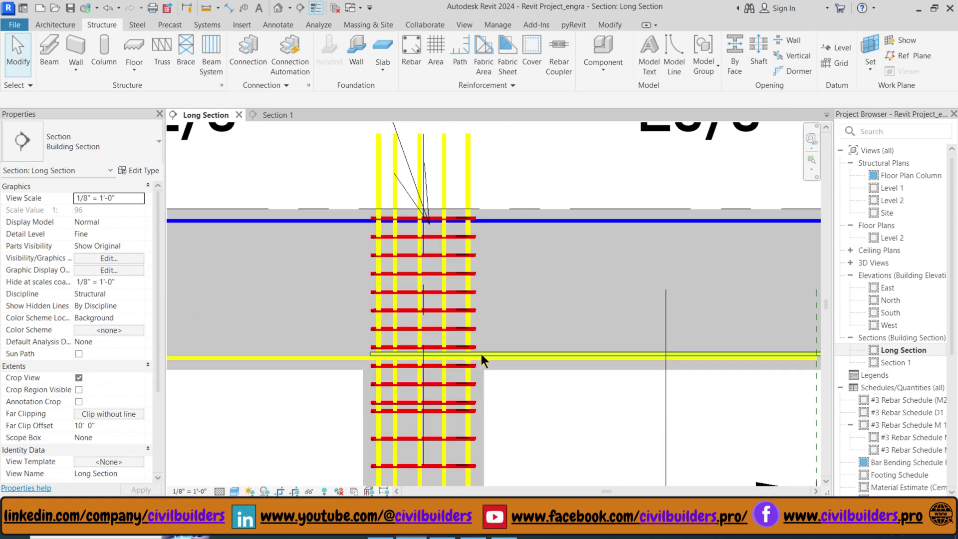
scroll(482, 357, down, 3)
scroll(719, 346, up, 6)
click(699, 344)
scroll(699, 344, down, 6)
click(516, 55)
scroll(414, 317, up, 2)
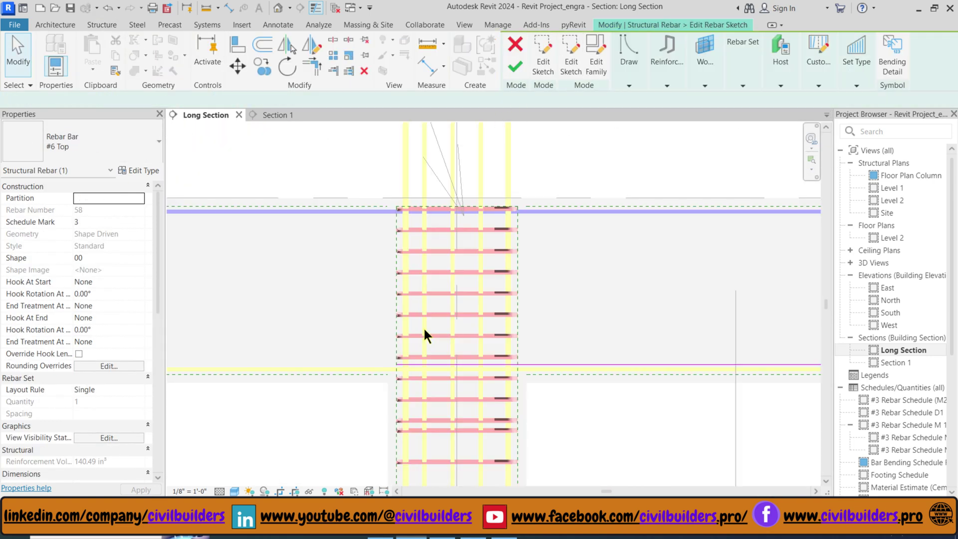
mouse_move(411, 364)
mouse_down()
mouse_move(609, 379)
mouse_move(478, 402)
mouse_up()
scroll(491, 368, down, 3)
scroll(616, 378, up, 6)
scroll(402, 332, down, 5)
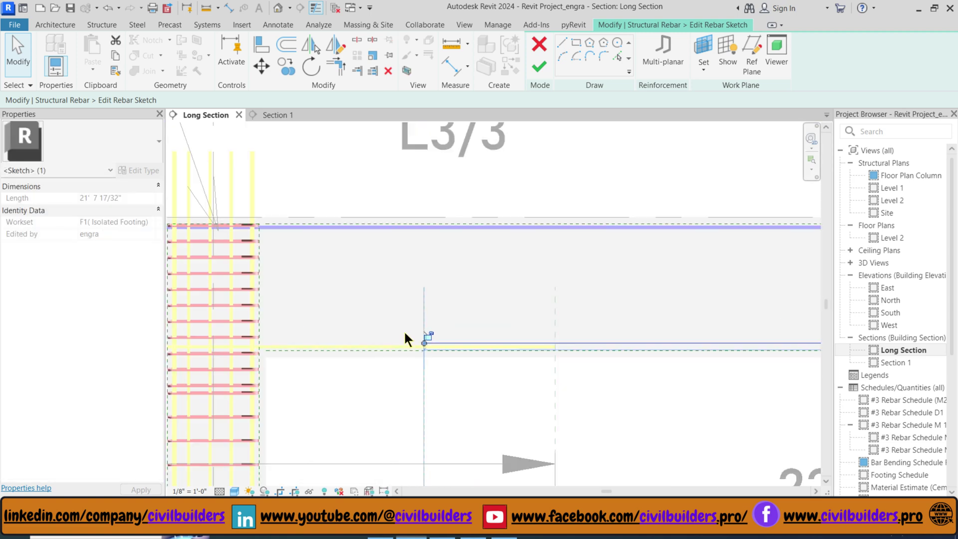
click(539, 67)
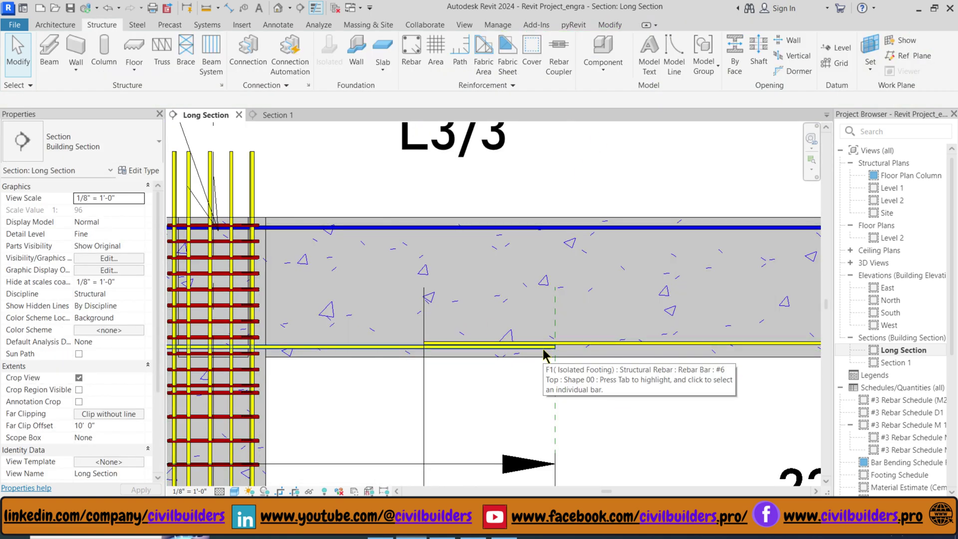
Set Hook At Start to Standard - 90 deg. on the #6 Top bar along the bottom of span L3
click(547, 353)
key(Escape)
scroll(462, 324, up, 2)
scroll(462, 330, down, 4)
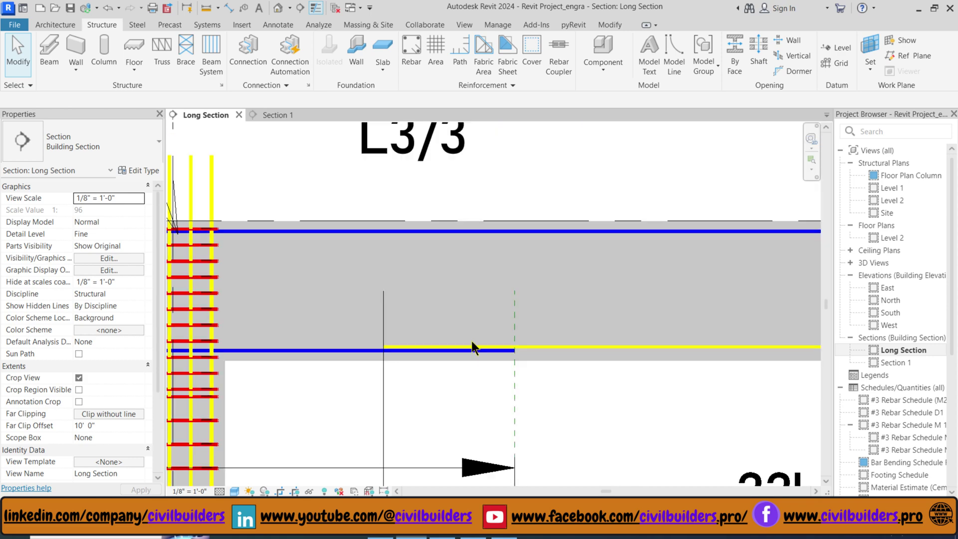
scroll(687, 331, up, 3)
click(605, 357)
click(140, 282)
click(134, 306)
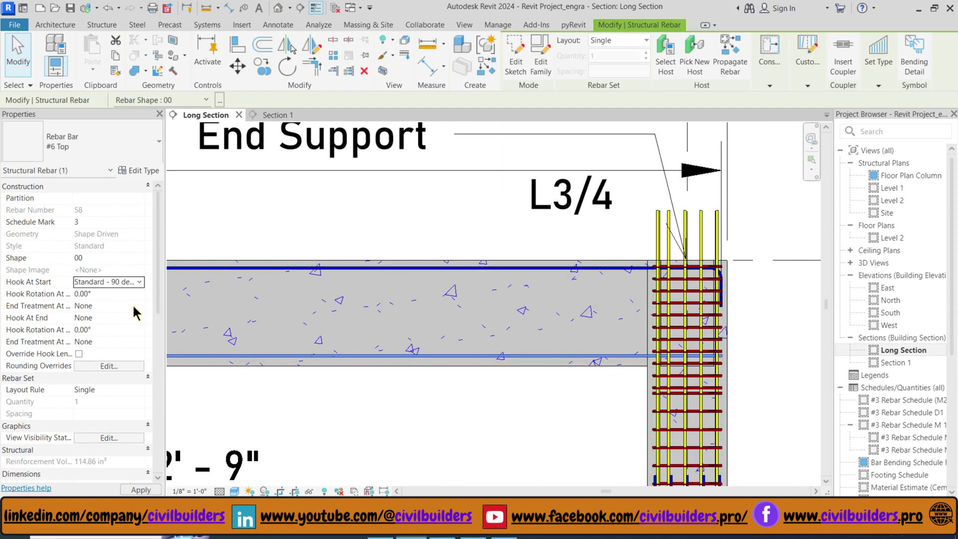
key(Escape)
Set Hook At End to Standard - 90 deg. on the #6 bottom bar that starts at column A
scroll(499, 349, down, 4)
scroll(334, 340, up, 4)
scroll(335, 340, up, 2)
click(507, 406)
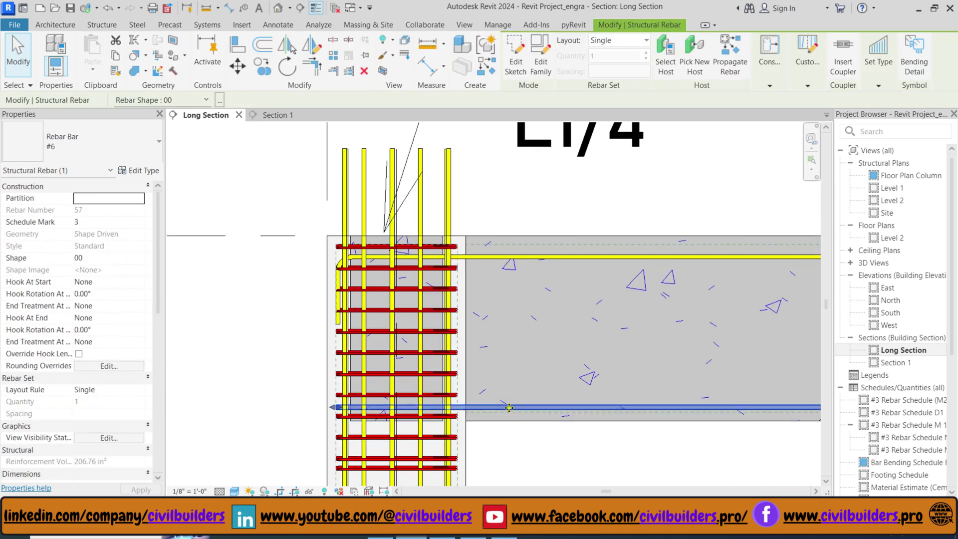
key(Escape)
click(507, 407)
click(133, 318)
click(123, 341)
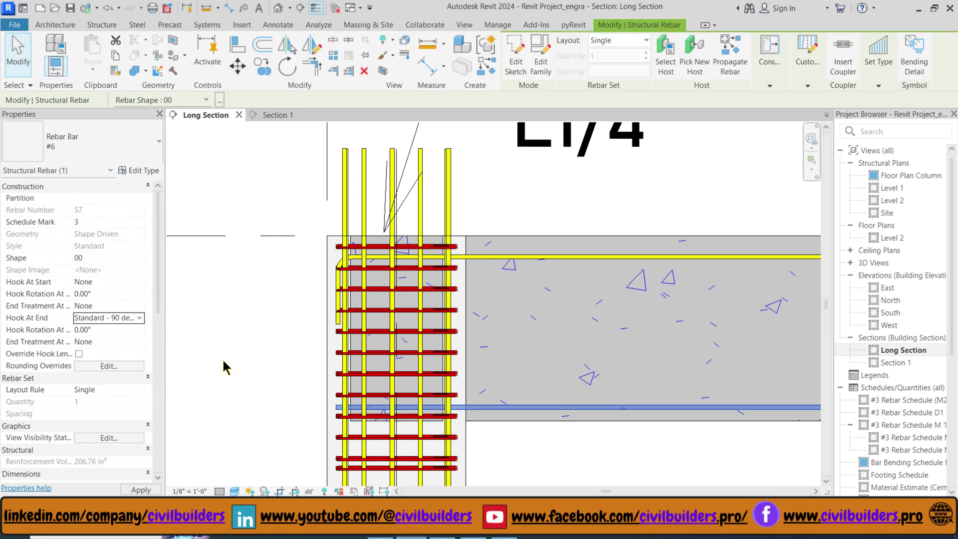
key(Escape)
Set the L3 #6 Top bottom bar's layout rule to Fixed Number with a quantity of 3
scroll(657, 303, down, 4)
scroll(739, 369, up, 3)
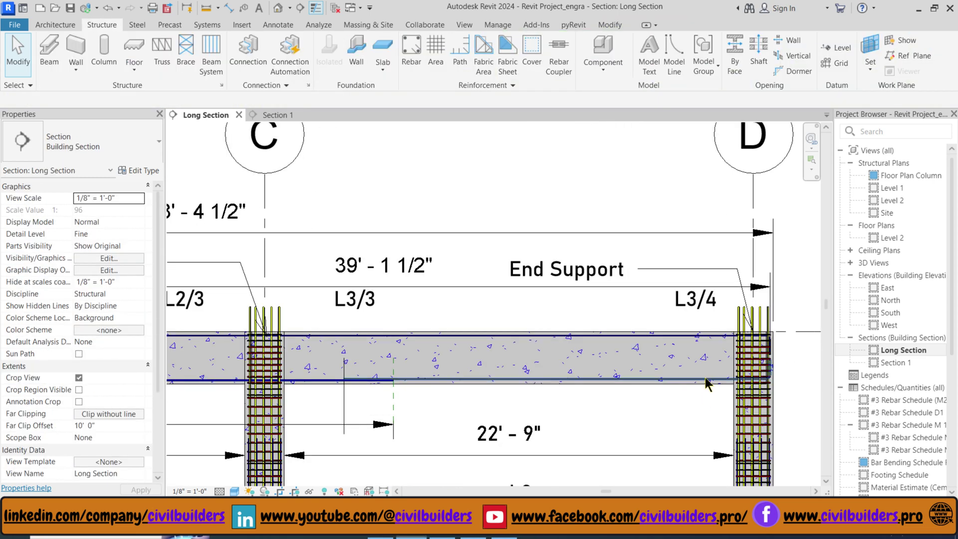
scroll(704, 379, up, 2)
click(702, 382)
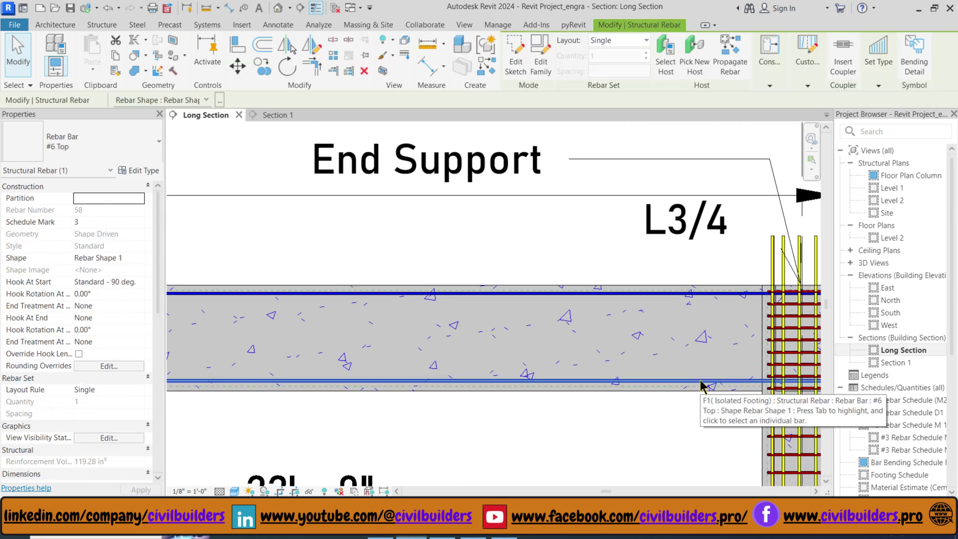
click(140, 390)
click(117, 412)
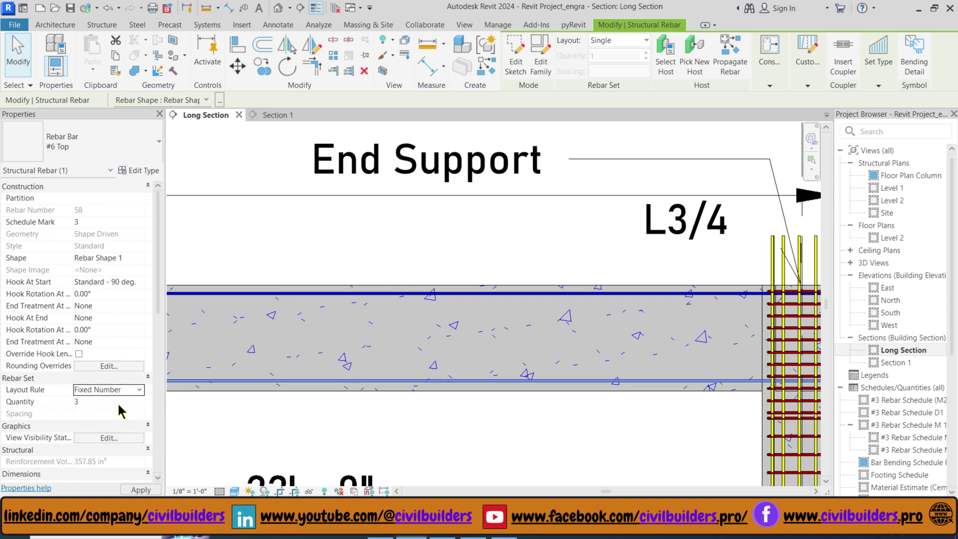
scroll(507, 401, down, 2)
scroll(365, 393, up, 2)
click(289, 397)
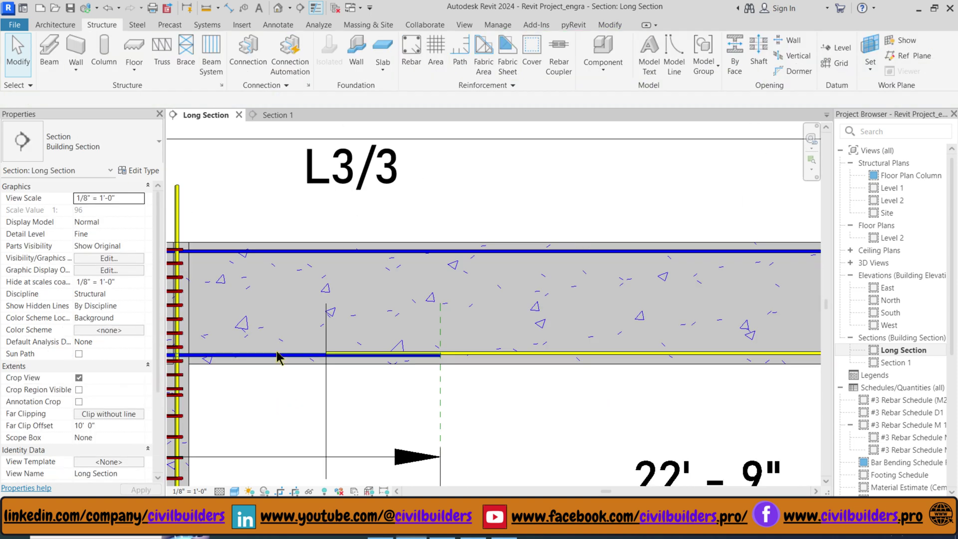
Set the layout rule of the long #6 bottom bar ending at the L3 reference plane to Fixed Number, quantity 3
click(280, 355)
click(139, 390)
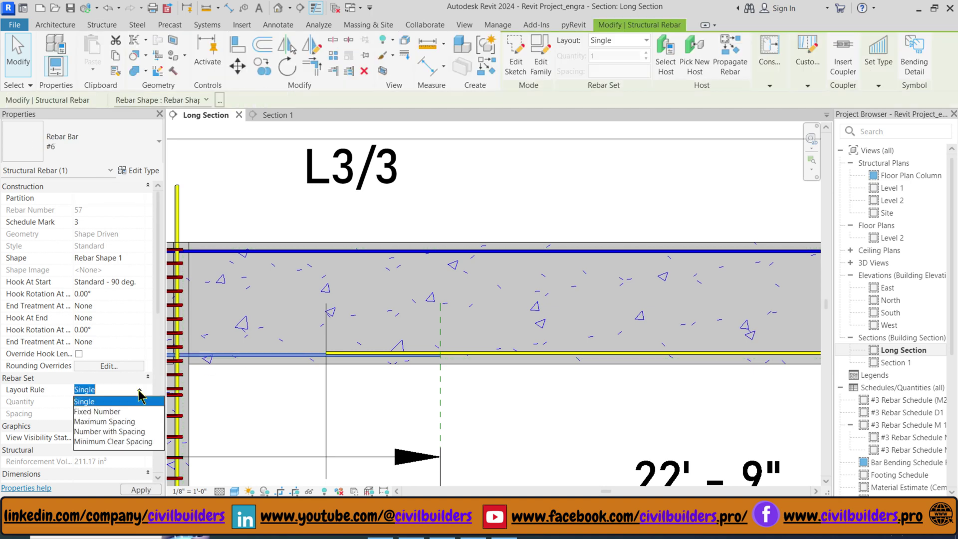
click(110, 412)
scroll(493, 409, down, 2)
scroll(423, 337, up, 2)
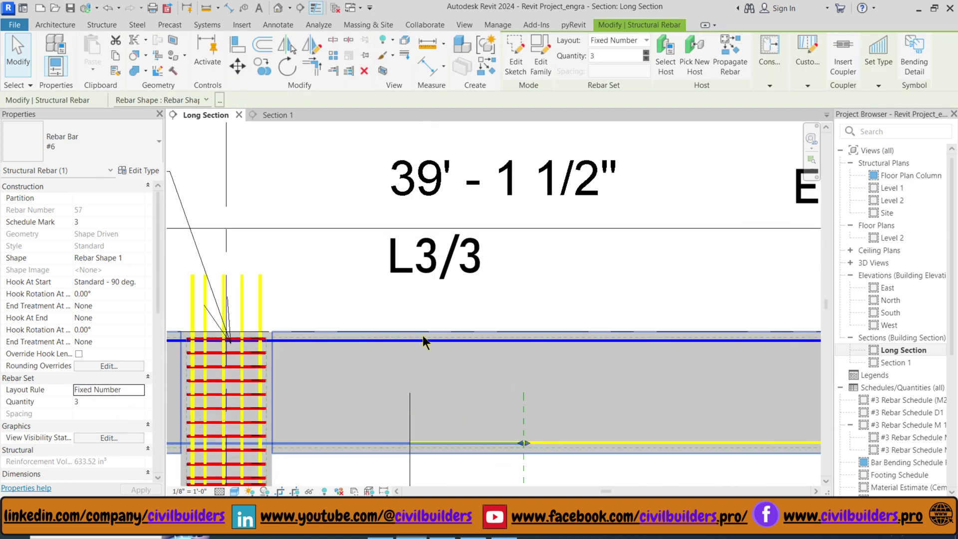
click(416, 347)
Set the layout rule of the long #6 top bar running through spans L2 and L3 to Fixed Number, quantity 3
click(410, 341)
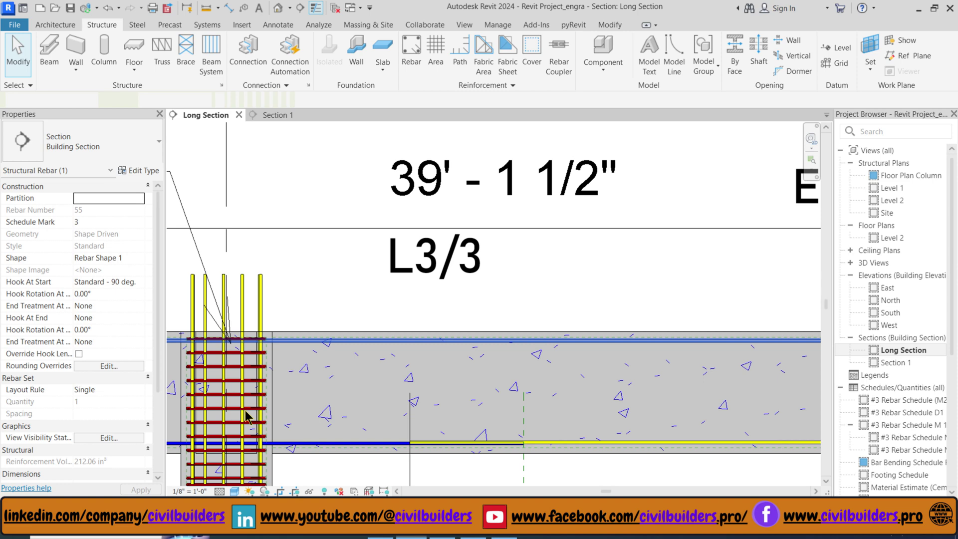
click(139, 392)
click(105, 412)
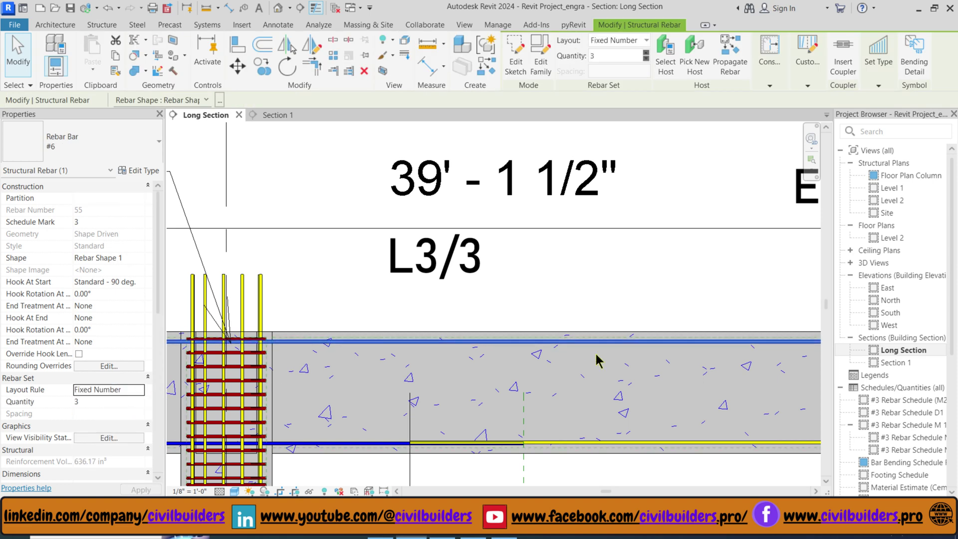
scroll(596, 354, down, 2)
scroll(319, 353, up, 2)
key(Escape)
scroll(628, 344, down, 2)
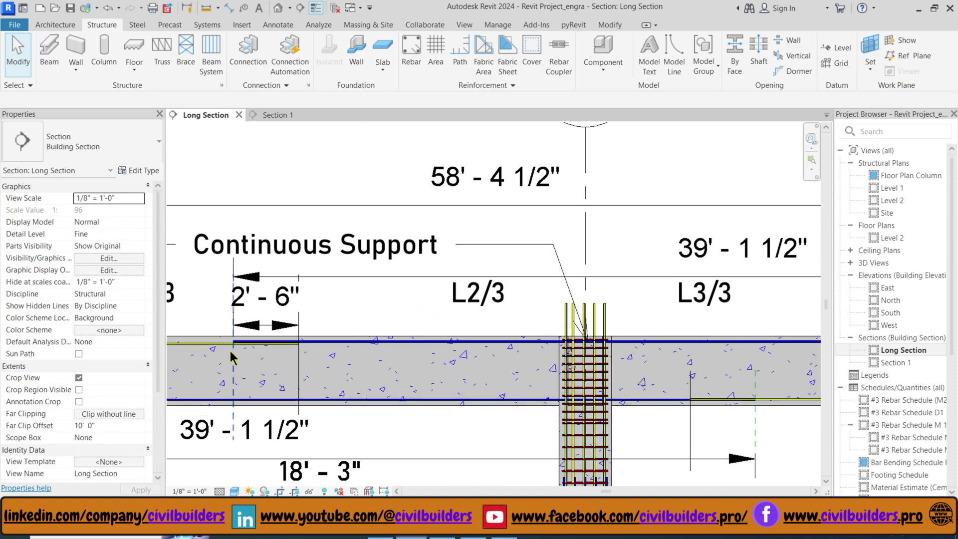
Set the layout rule of the #6 Top bar overlapping at the 2' - 6" lap in span L2 to Fixed Number, quantity 3
scroll(230, 352, up, 4)
click(224, 335)
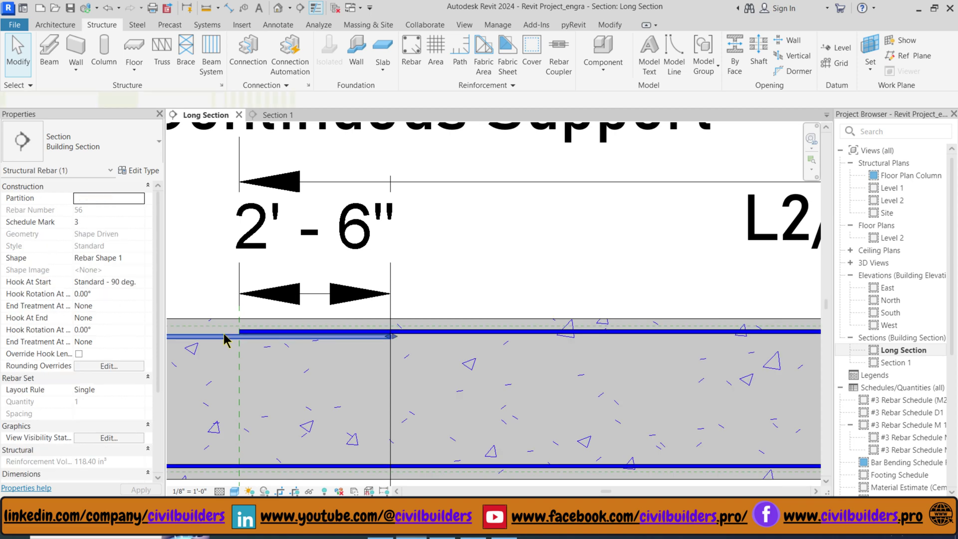
click(138, 391)
click(106, 412)
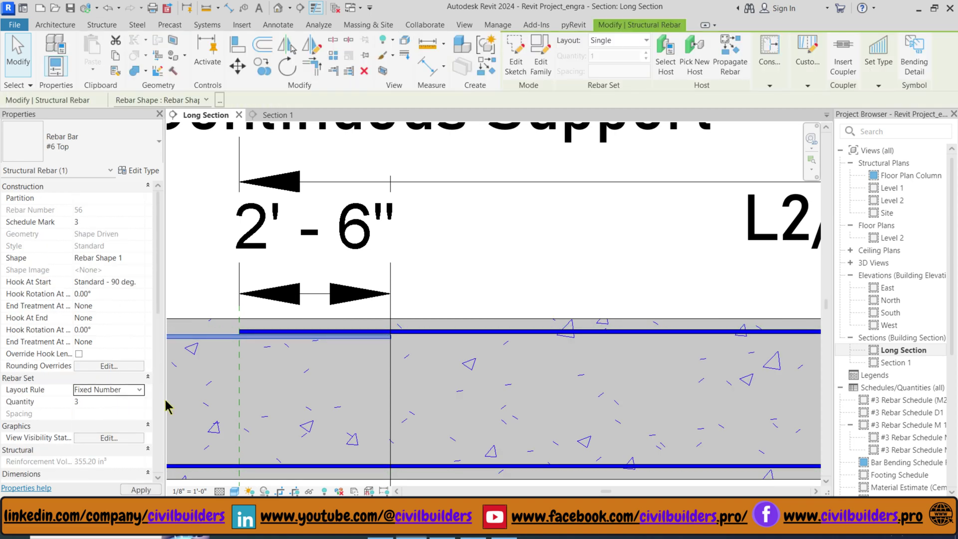
key(Escape)
scroll(490, 307, down, 4)
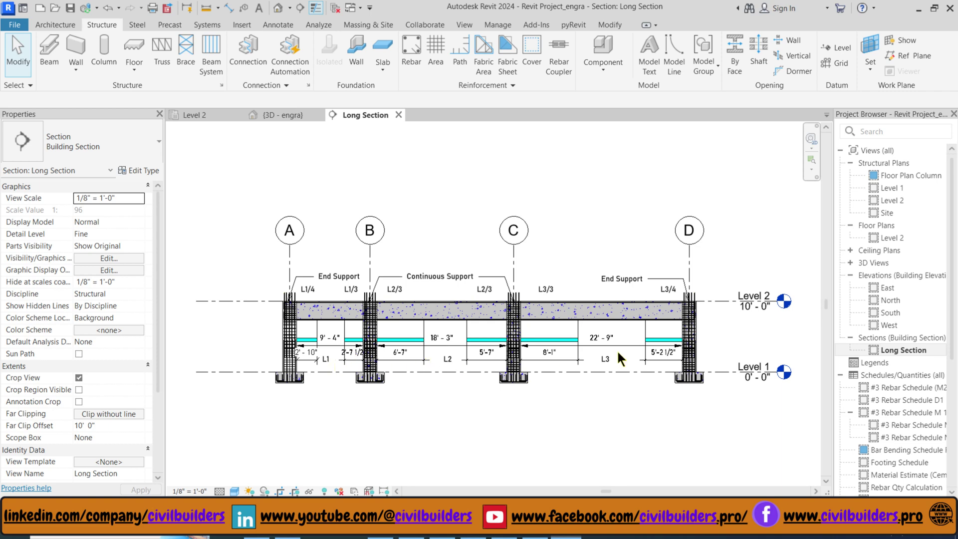
Place a single straight #6 Top rebar, shape 00, parallel to the work plane, just below the top bars in span L3
scroll(660, 346, up, 2)
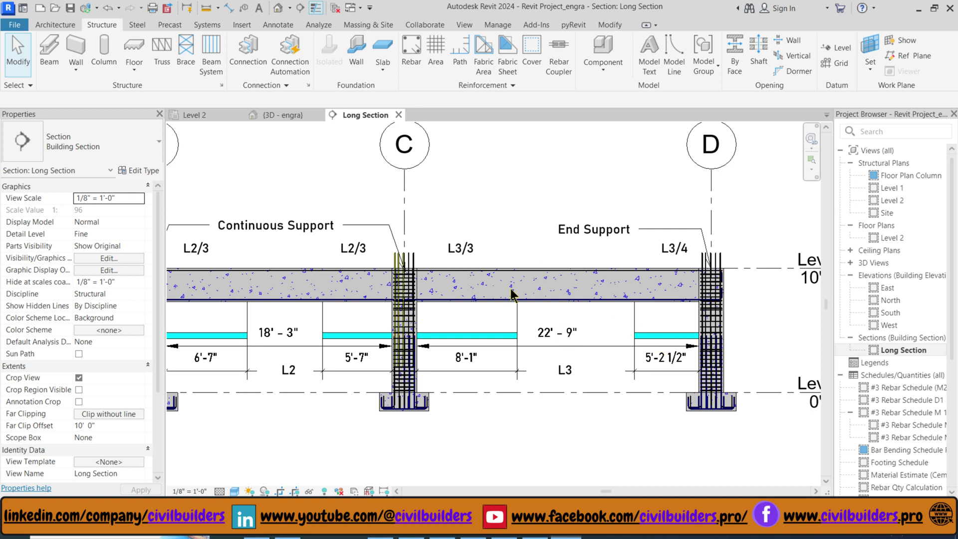
click(411, 52)
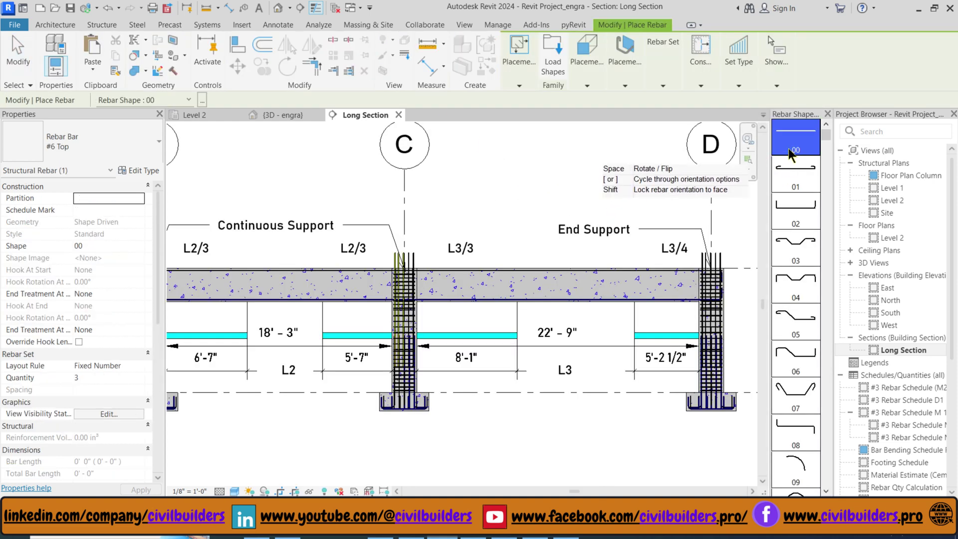
click(82, 144)
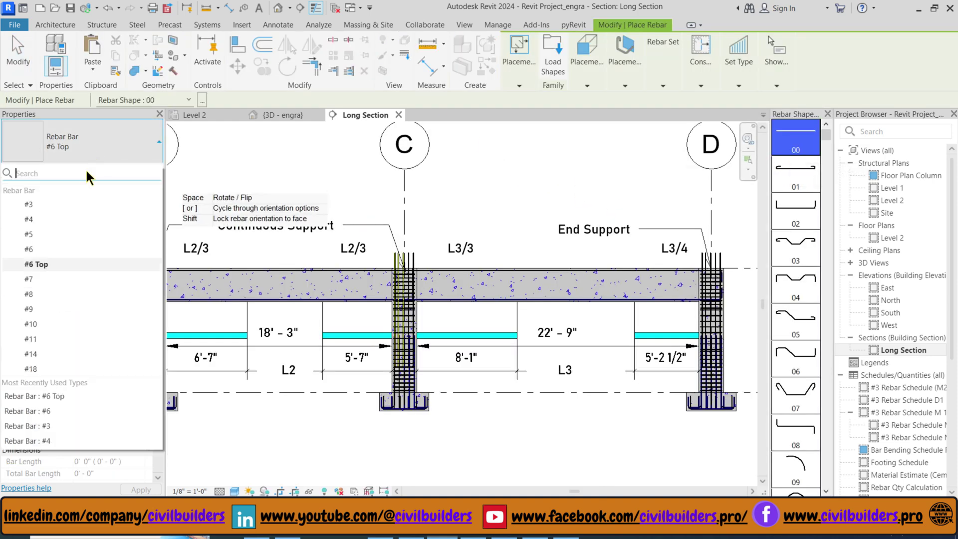
click(53, 271)
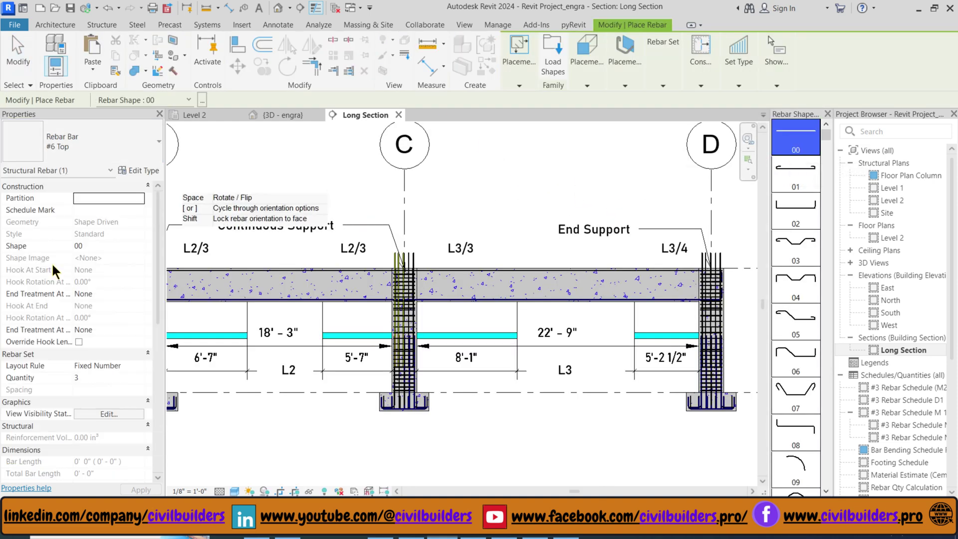
click(140, 367)
click(85, 378)
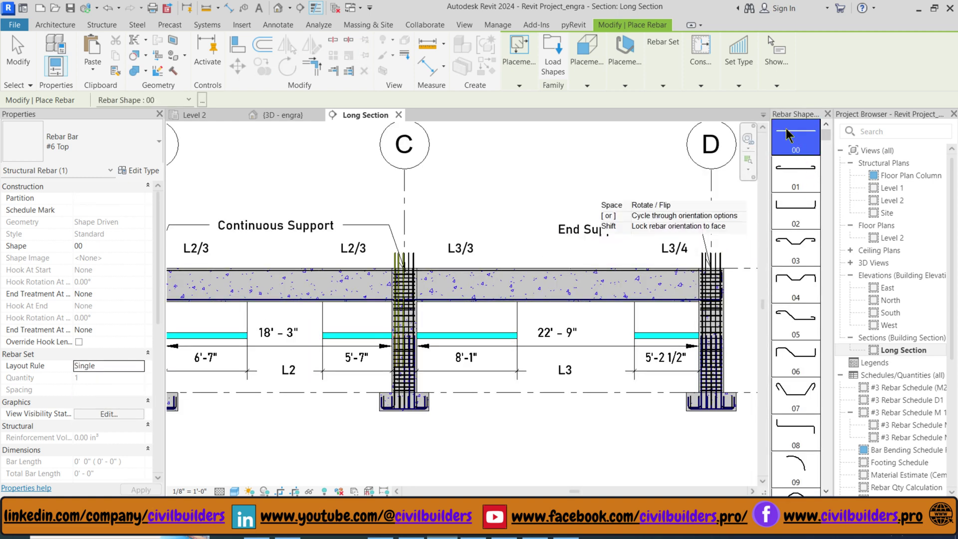
click(626, 85)
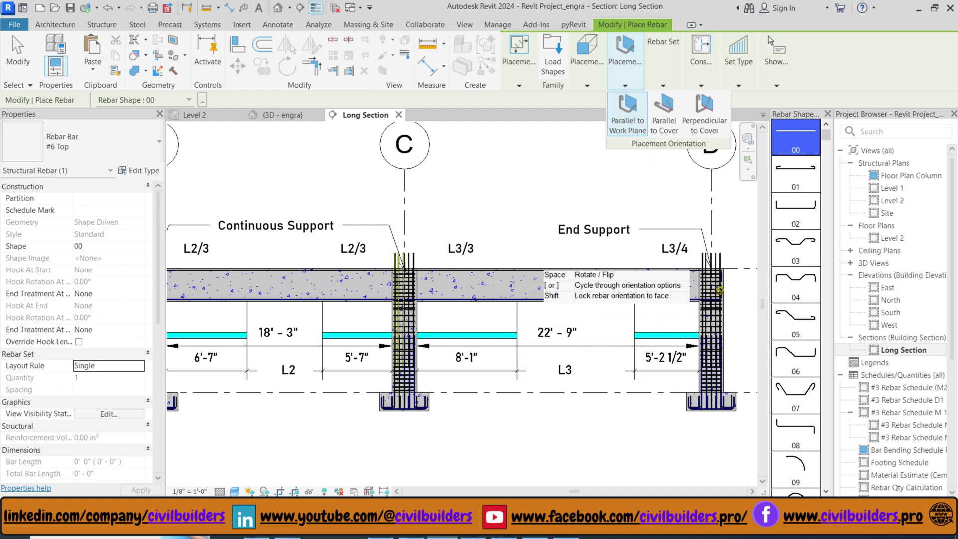
click(627, 116)
scroll(635, 270, up, 6)
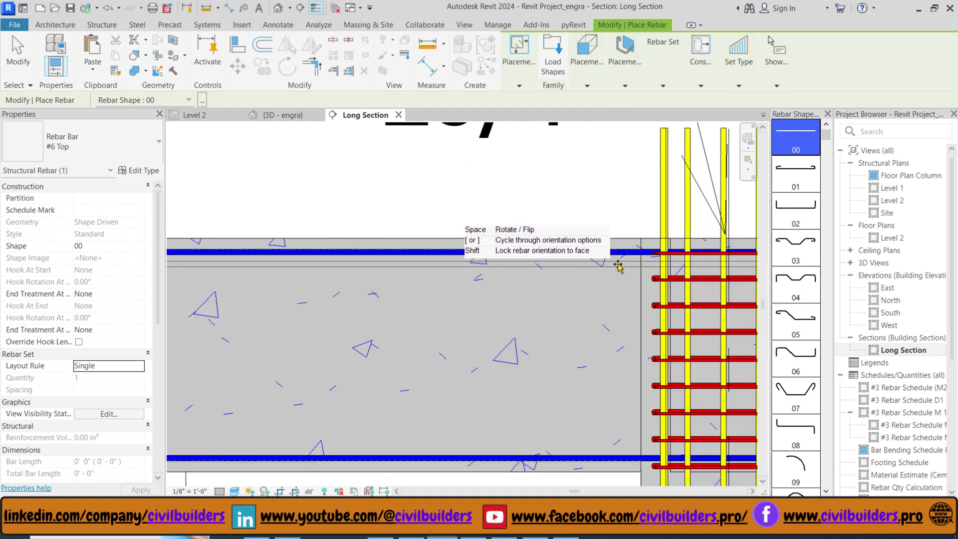
scroll(632, 272, down, 2)
scroll(622, 270, up, 2)
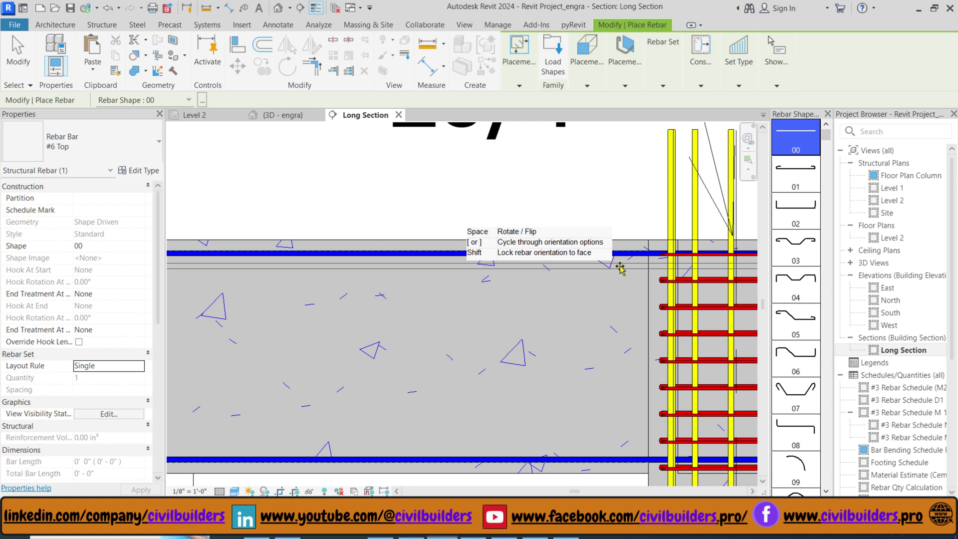
scroll(620, 269, down, 4)
key(Escape)
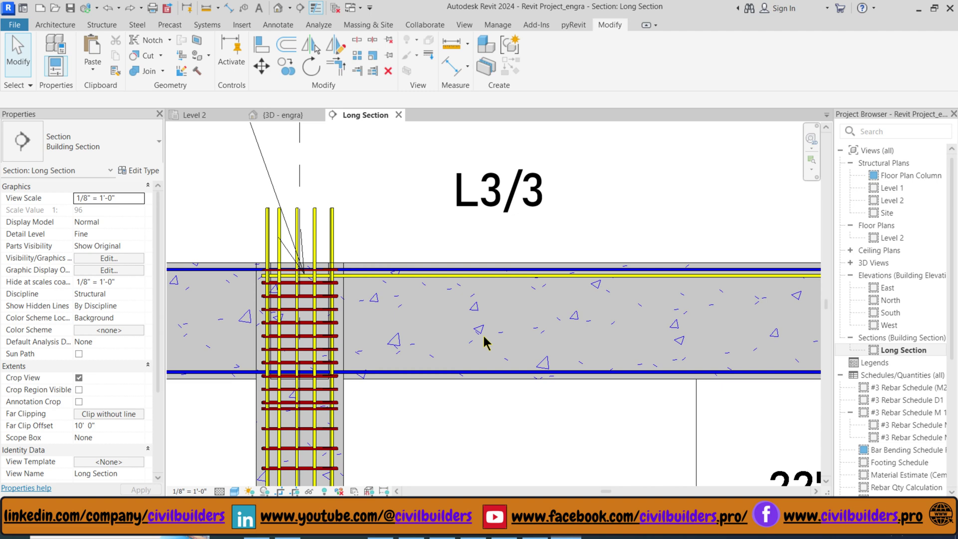
Shorten the new L3 #6 Top bar from its column C end to the detail line 5'-2 1/2" from column D
scroll(580, 323, down, 2)
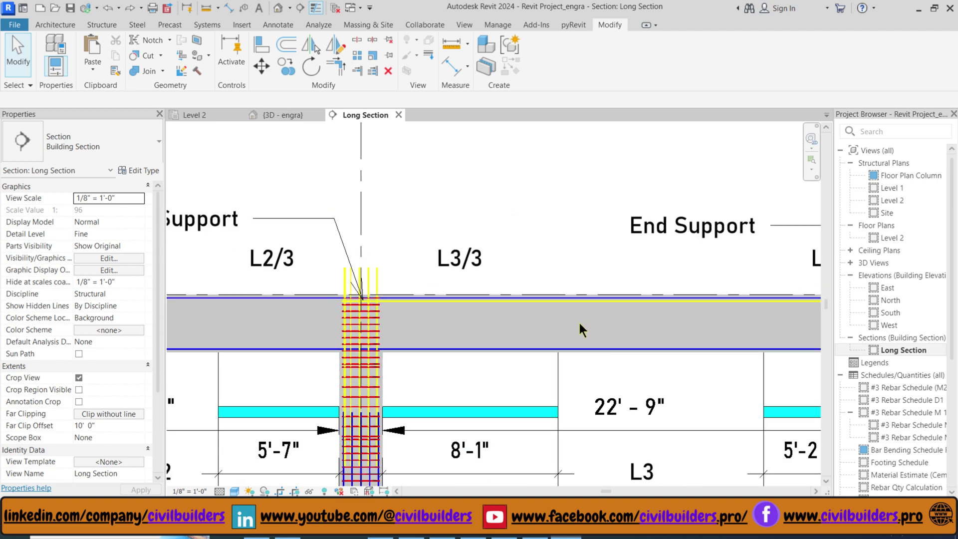
scroll(462, 320, up, 2)
click(397, 287)
scroll(250, 286, up, 2)
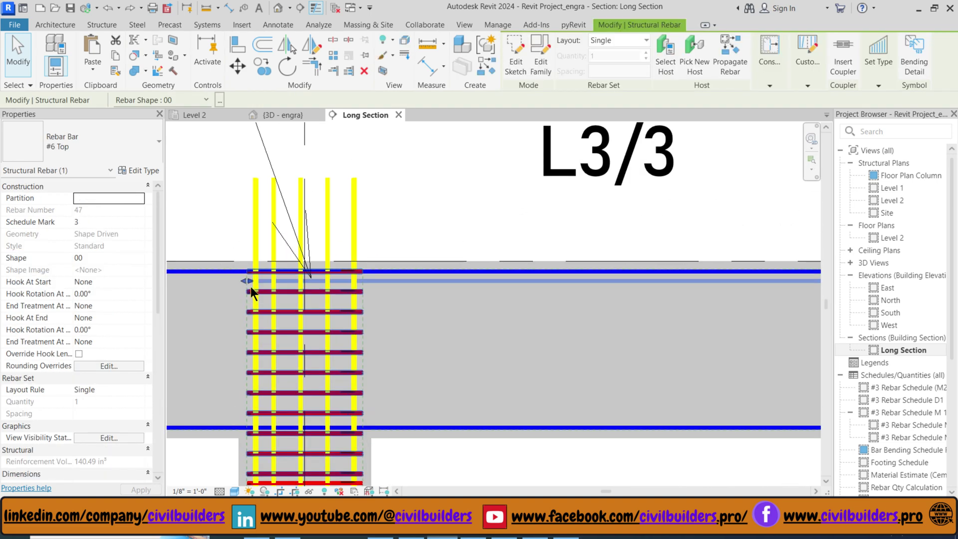
drag(248, 282, 590, 328)
scroll(337, 291, down, 5)
scroll(605, 324, up, 2)
scroll(605, 324, up, 1)
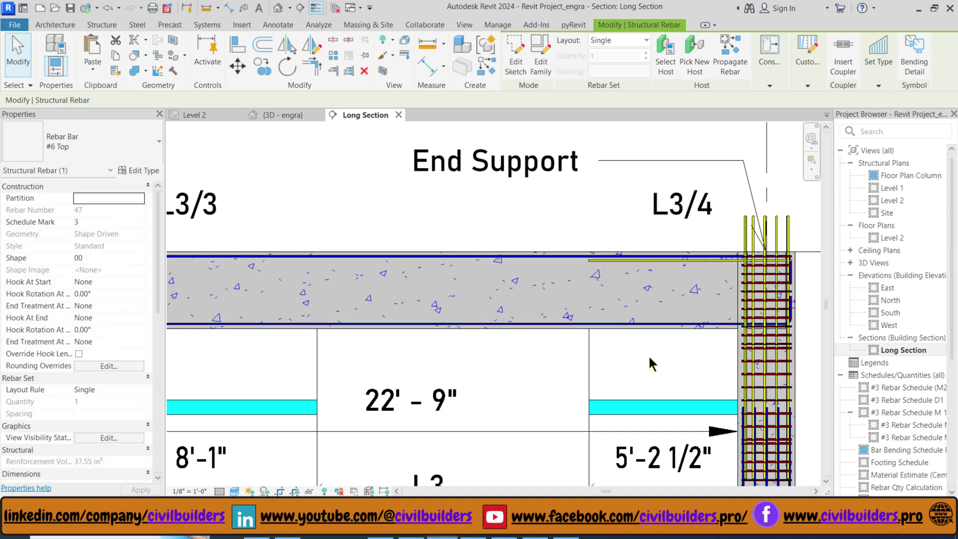
click(649, 354)
Edit the sketch of the extra #6 Top bar at column D and align its inner end with the 5'-2 1/2" detail line
scroll(653, 253, up, 2)
click(554, 268)
click(553, 267)
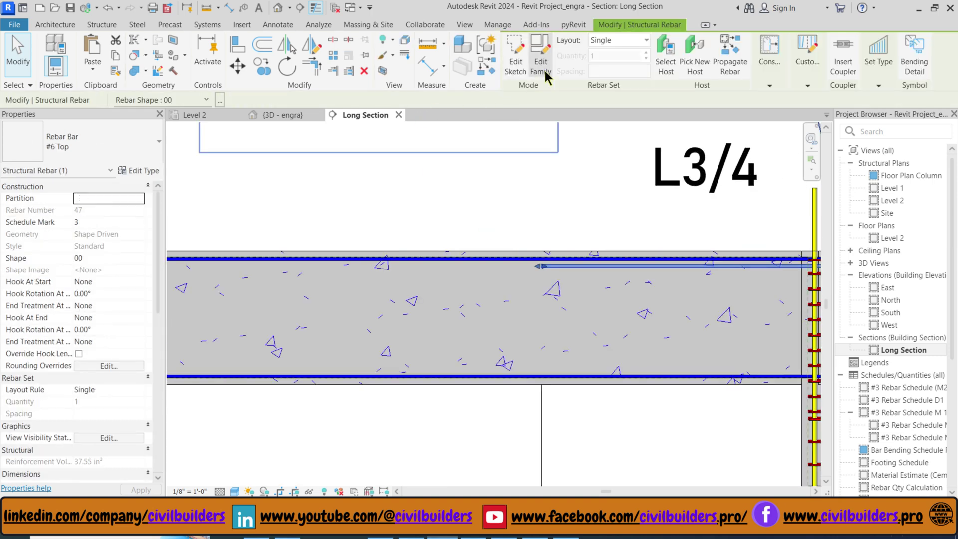
click(515, 66)
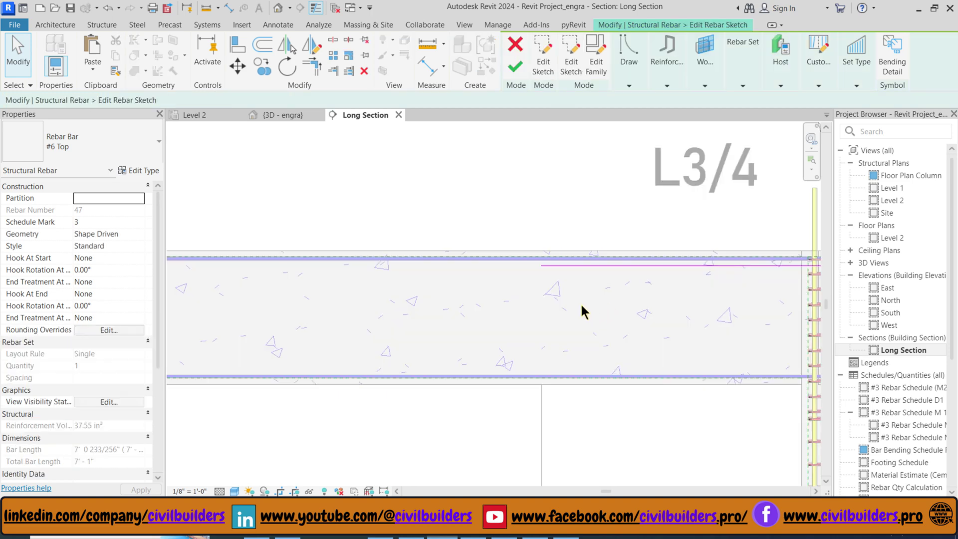
key(a)
key(l)
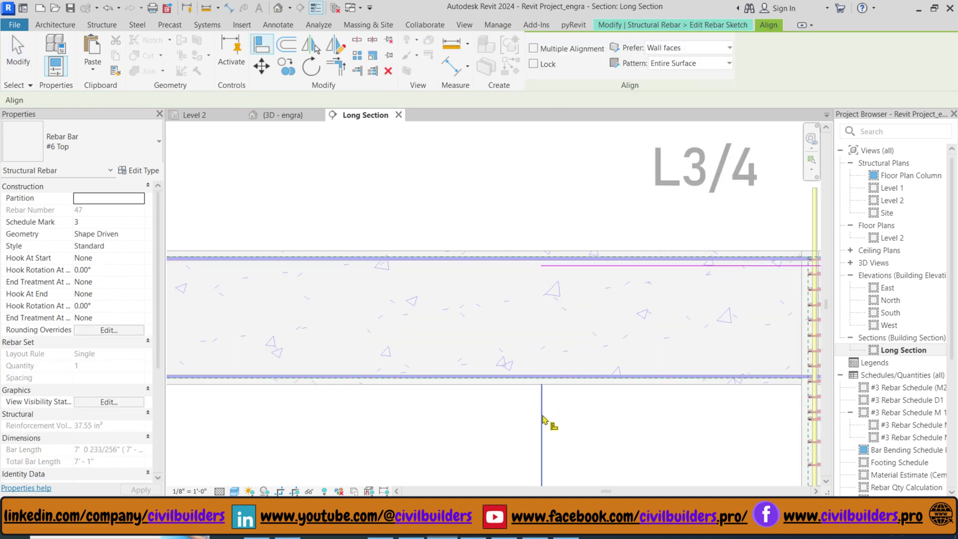
scroll(543, 267, up, 5)
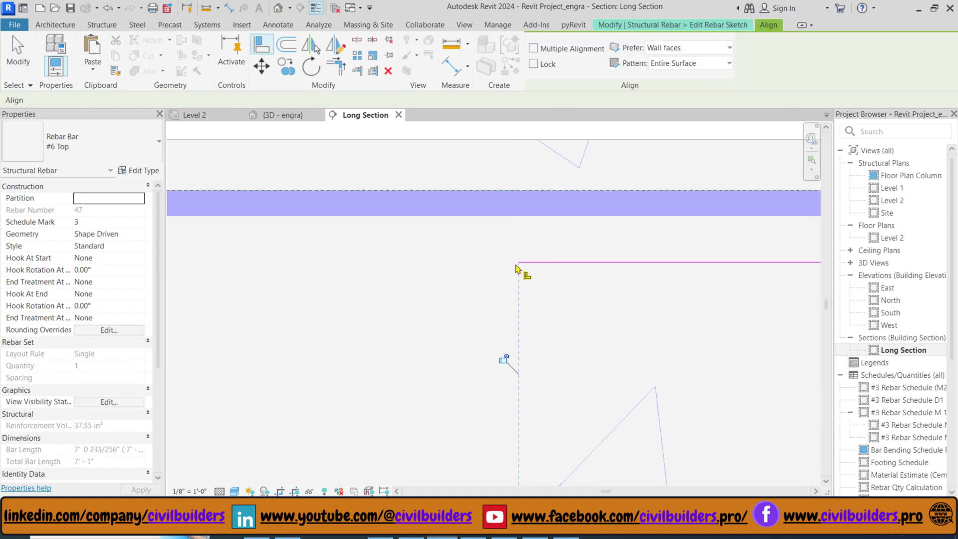
key(Escape)
key(Escape)
scroll(569, 297, down, 2)
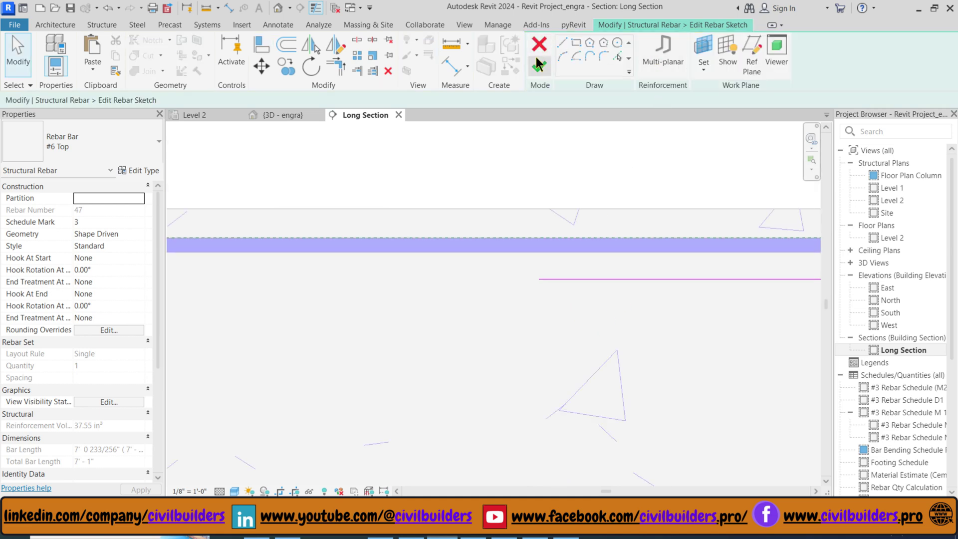
click(538, 65)
scroll(541, 265, down, 3)
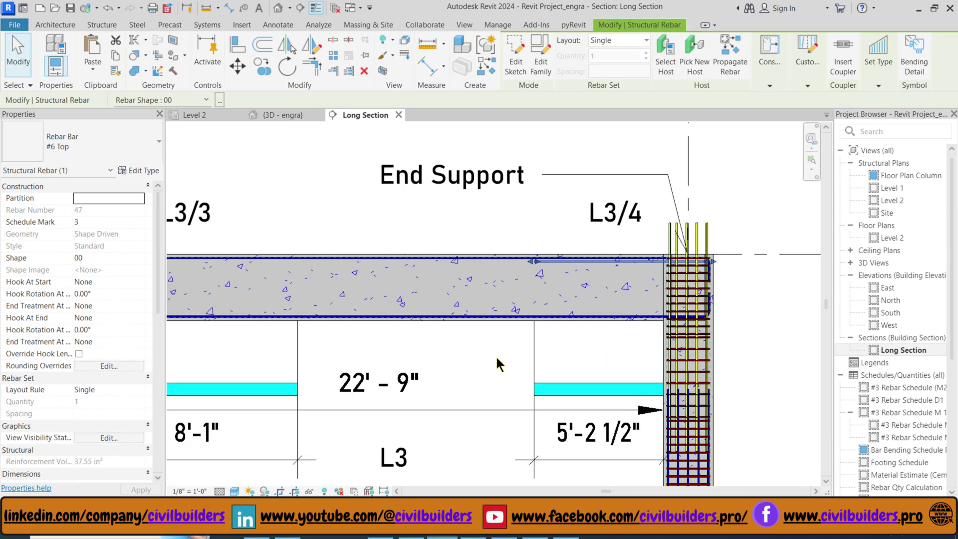
key(Escape)
Add a Standard - 90 deg. hook to the column D end of the extra #6 Top bar
scroll(649, 265, up, 4)
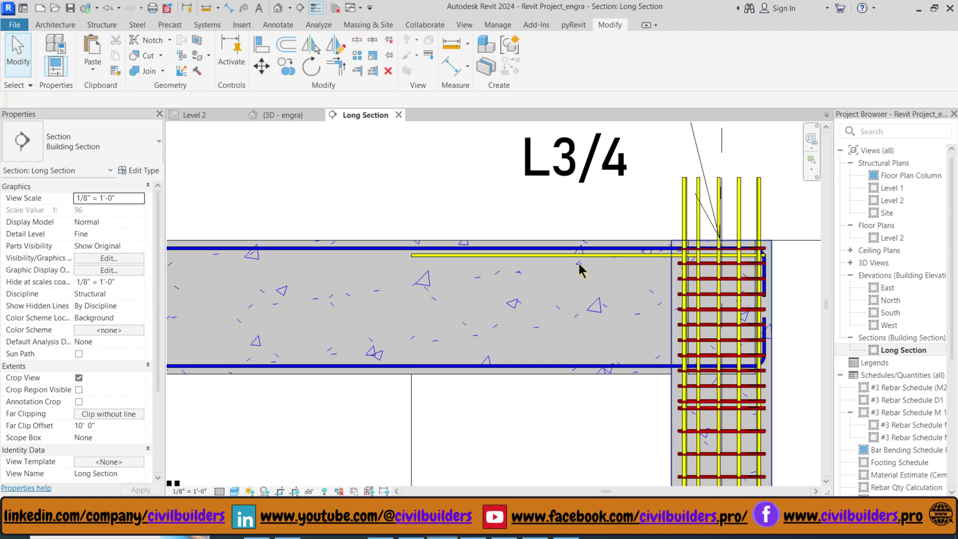
click(530, 255)
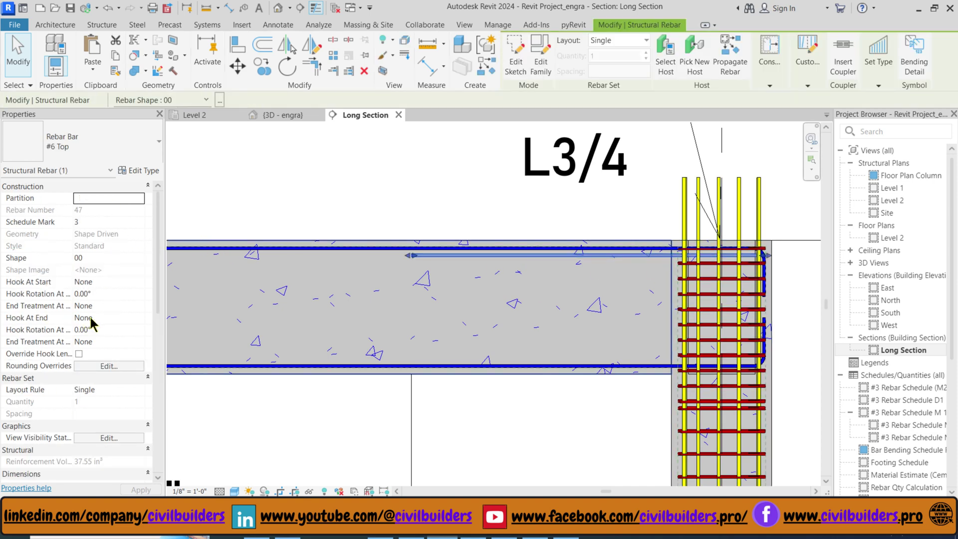
click(120, 317)
click(139, 318)
click(122, 338)
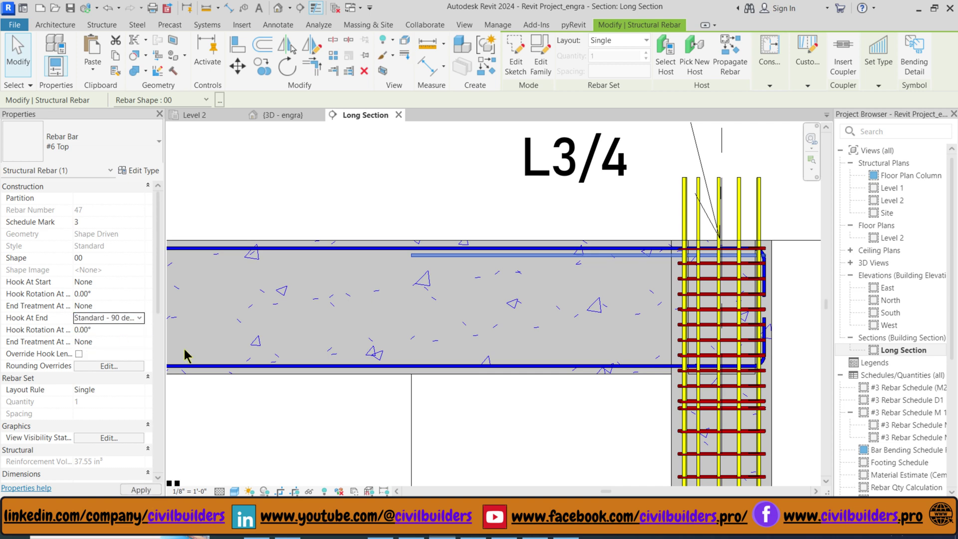
scroll(768, 274, down, 4)
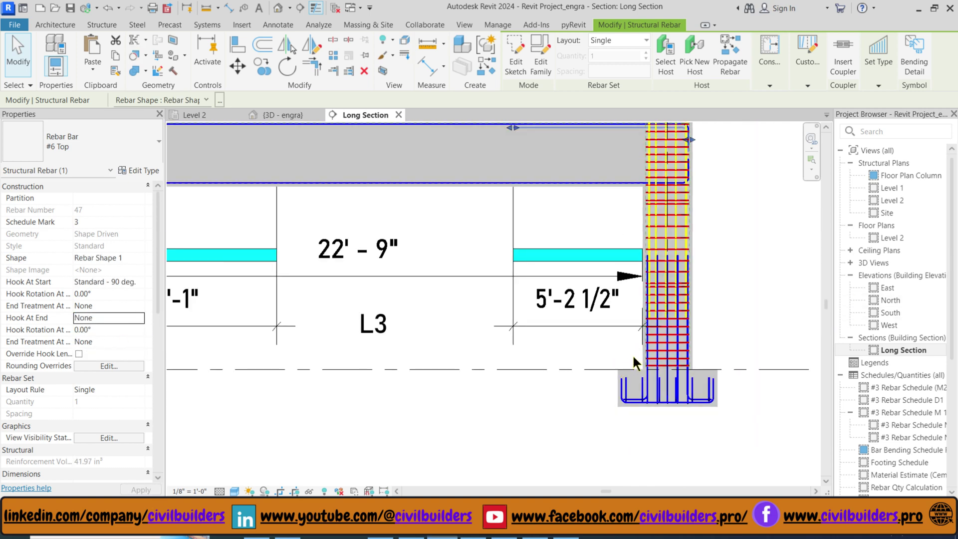
scroll(735, 267, up, 4)
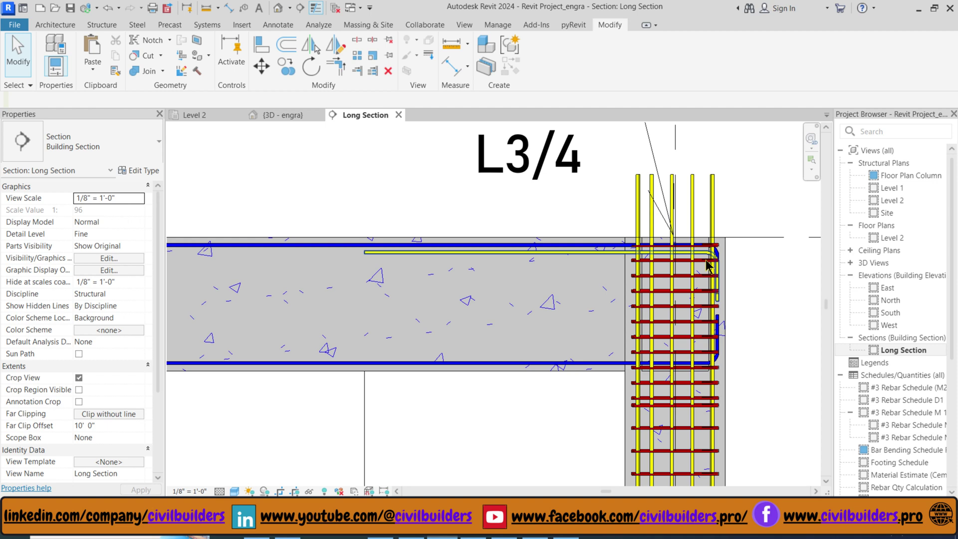
scroll(464, 267, up, 3)
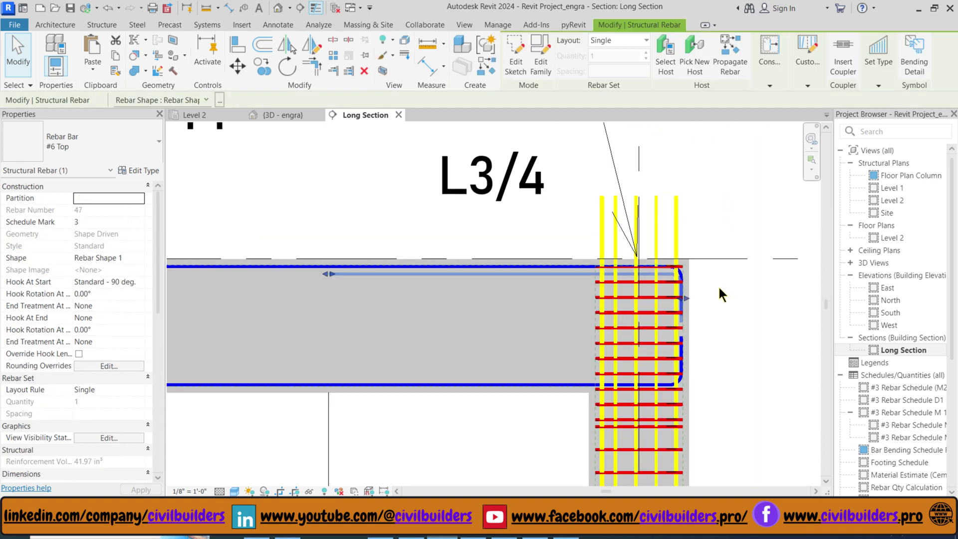
scroll(718, 286, down, 2)
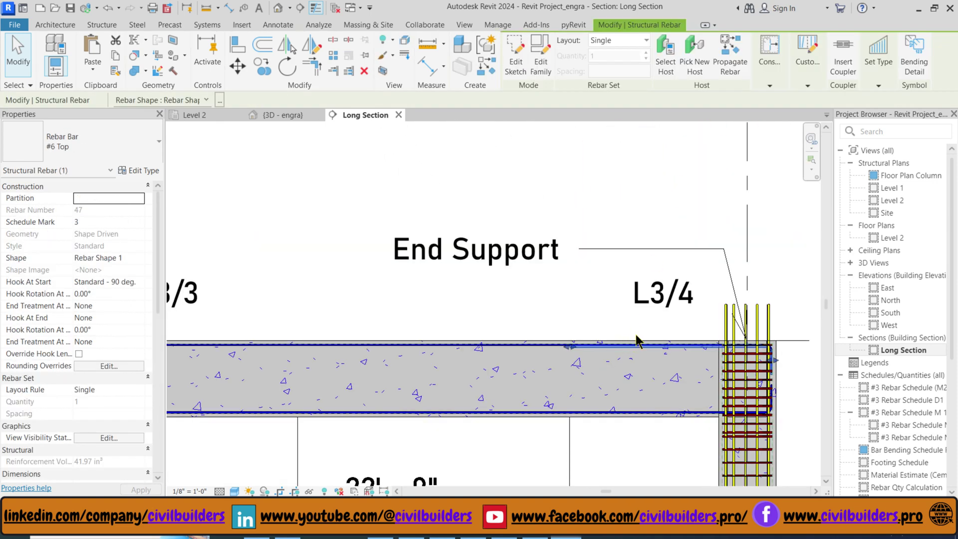
Copy the hooked extra top bar from column D to the top of the beam over column C
scroll(635, 340, down, 4)
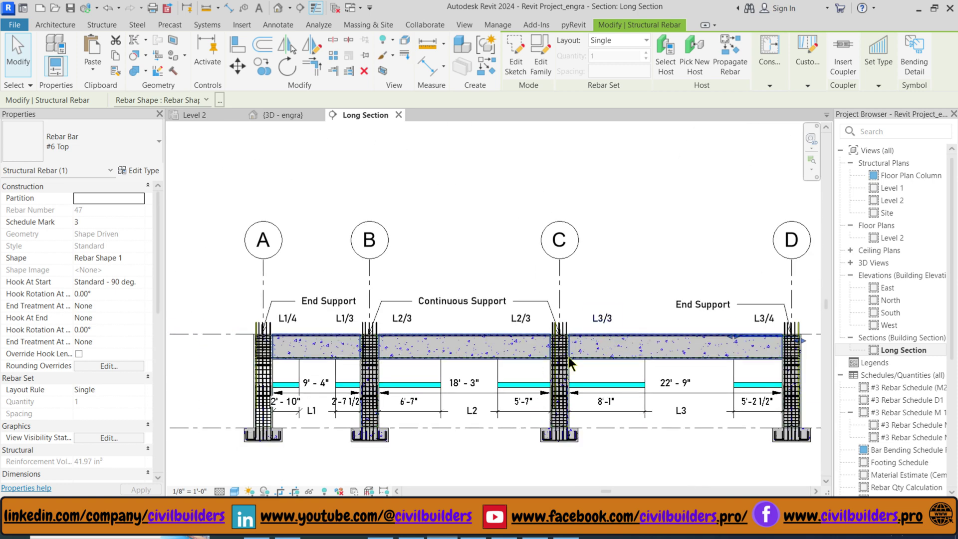
scroll(568, 357, up, 3)
scroll(460, 359, down, 2)
scroll(651, 358, up, 3)
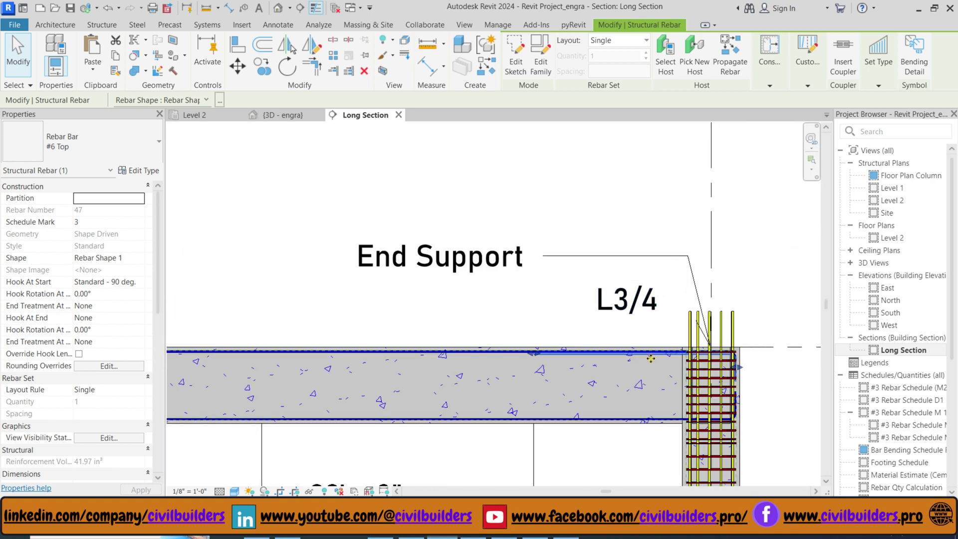
key(c)
key(o)
click(651, 358)
scroll(651, 358, down, 3)
scroll(470, 366, up, 4)
click(498, 342)
key(Escape)
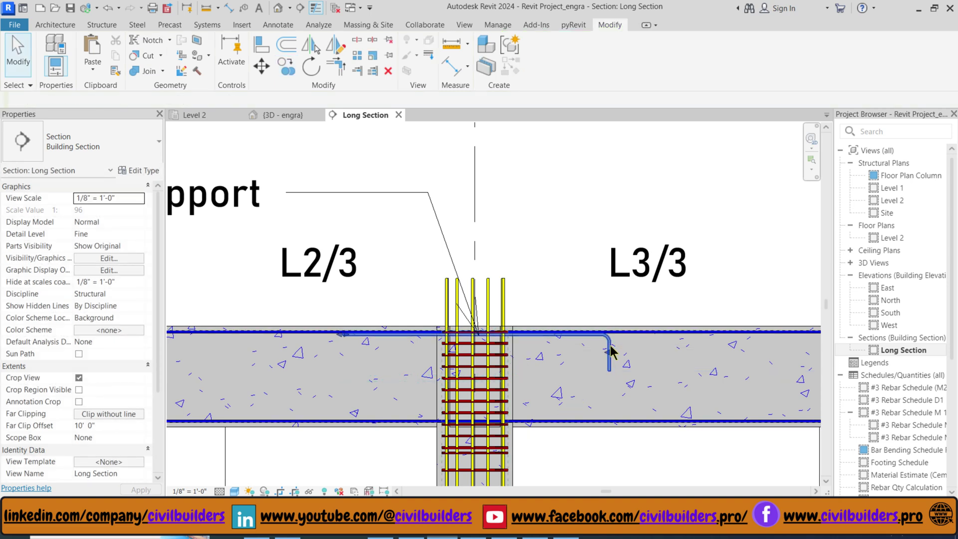
Change the copied bar over column C to shape 00 and stretch its ends to the 5'-7" and 8'-1" detail lines
click(609, 349)
click(125, 260)
click(103, 275)
scroll(550, 364, up, 2)
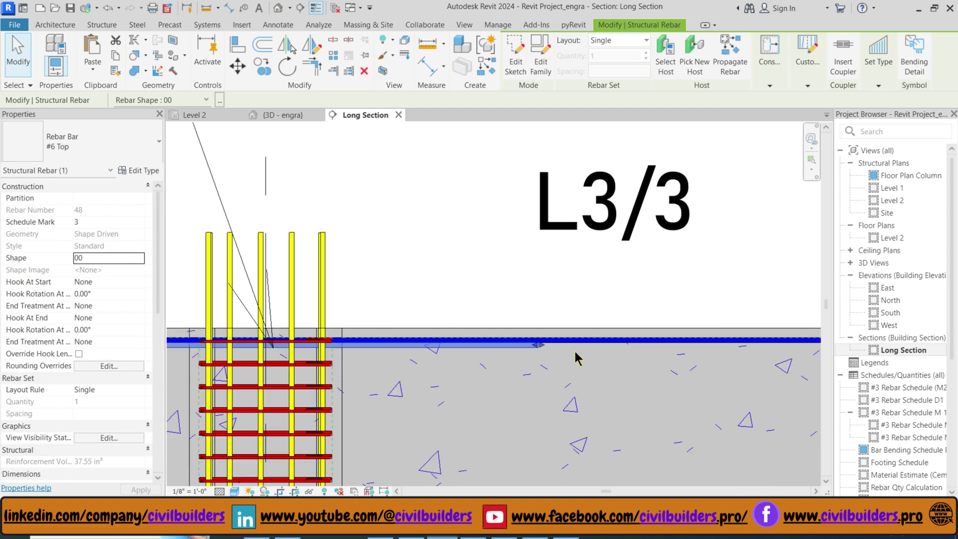
scroll(575, 351, down, 3)
drag(550, 330, 665, 346)
drag(397, 331, 331, 345)
key(Escape)
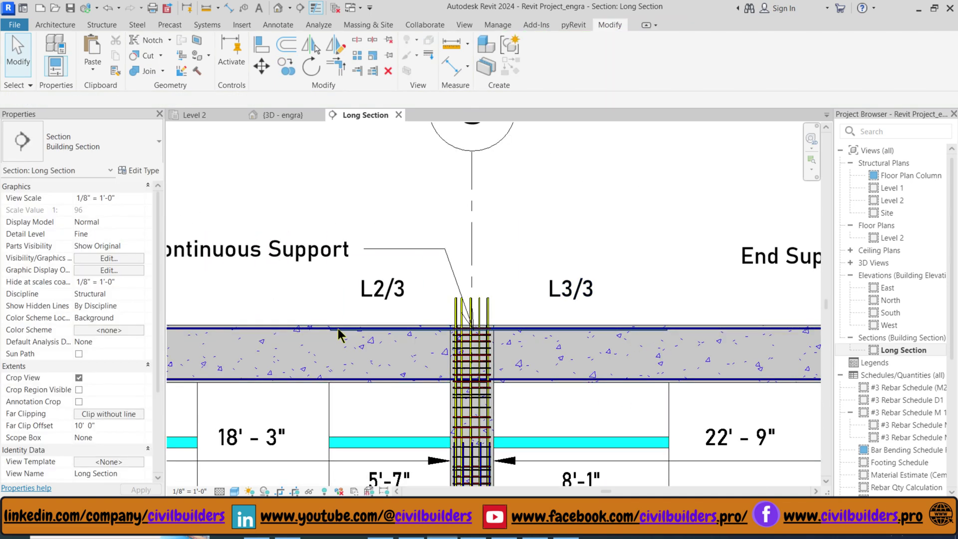
Align both ends of the column C top bar's sketch exactly with the 5'-7" and 8'-1" detail lines and finish the sketch
double_click(338, 330)
scroll(451, 365, up, 2)
key(a)
key(l)
scroll(310, 324, up, 3)
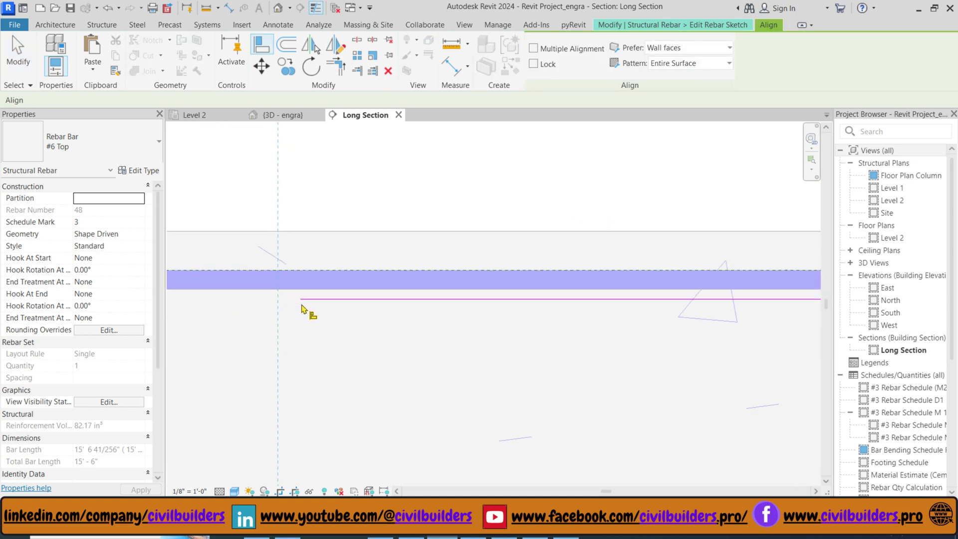
scroll(282, 309, down, 3)
scroll(280, 305, down, 1)
scroll(399, 279, up, 1)
click(682, 390)
scroll(694, 322, up, 4)
click(637, 302)
scroll(653, 323, down, 5)
key(Escape)
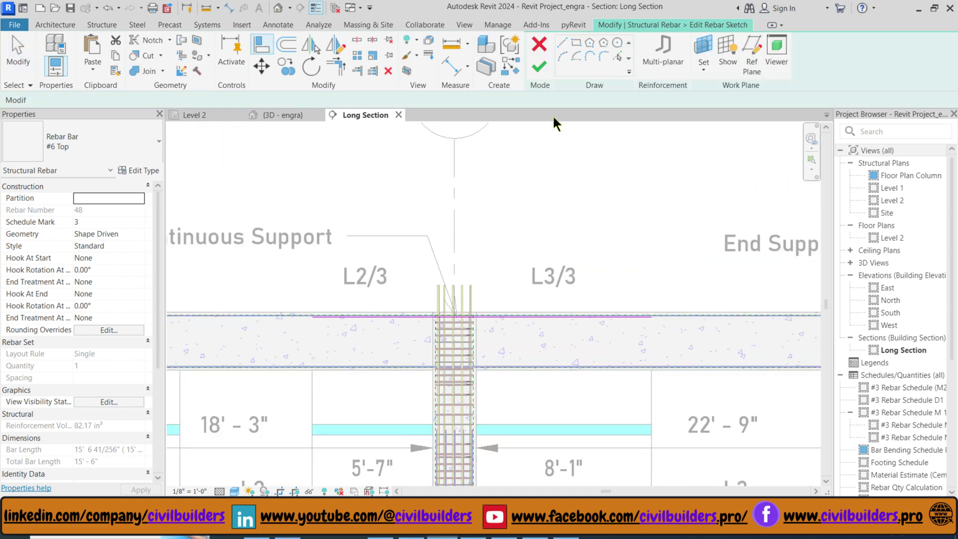
click(537, 64)
Copy the straight extra top bar from column C to the top of the beam over column B
scroll(562, 315, down, 2)
middle_drag(463, 257, 612, 284)
key(Escape)
scroll(631, 329, up, 3)
click(542, 366)
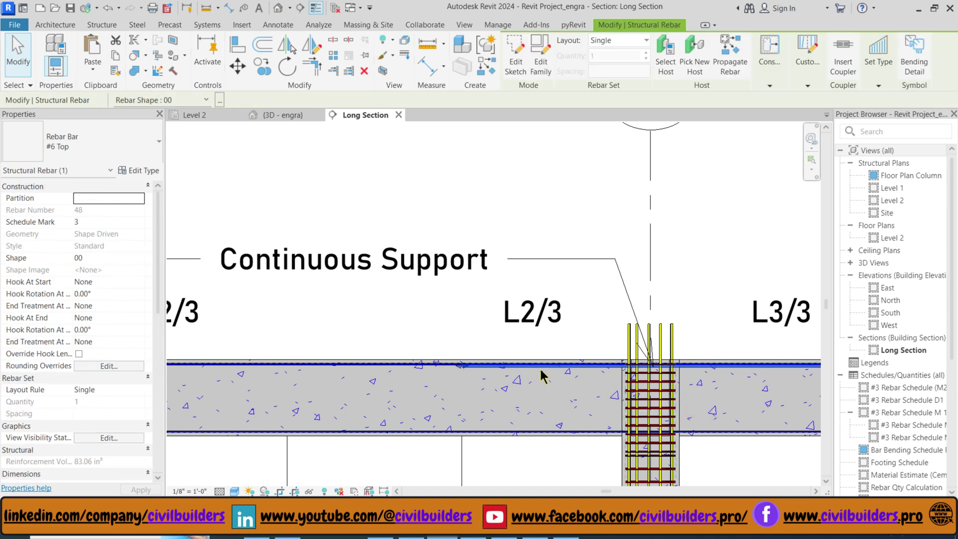
key(c)
key(o)
click(649, 345)
scroll(649, 340, down, 4)
scroll(468, 301, up, 4)
click(441, 306)
scroll(439, 315, down, 3)
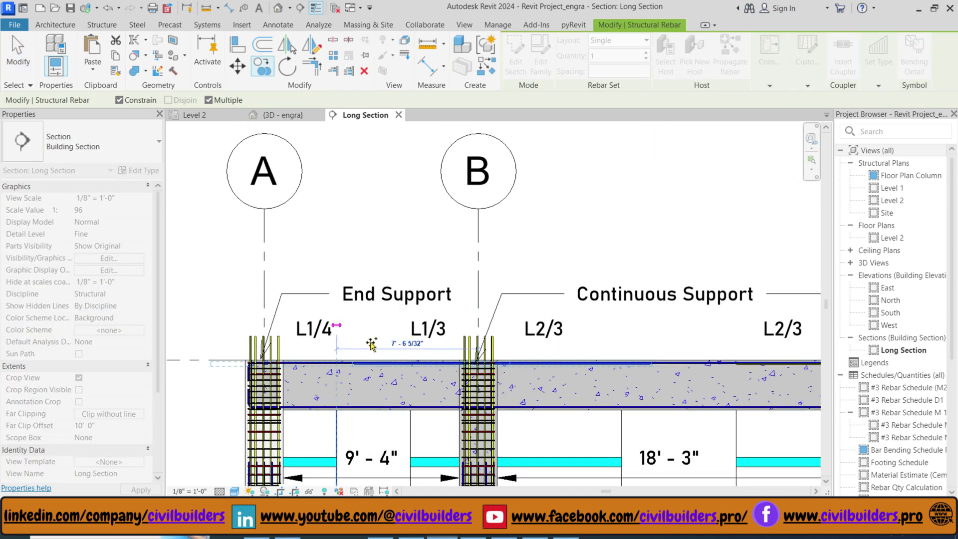
key(Escape)
key(Escape)
Align the ends of the column B top bar's sketch with the 2'-7 1/2" and 6'-7" detail lines and finish the sketch
scroll(421, 370, down, 1)
scroll(421, 391, up, 3)
double_click(375, 298)
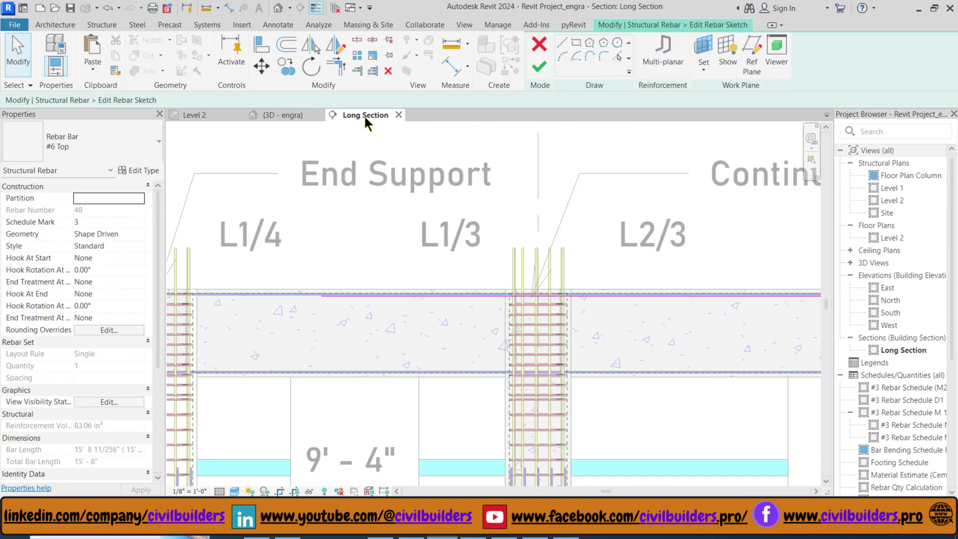
key(a)
key(l)
click(419, 396)
scroll(334, 297, up, 4)
click(284, 297)
scroll(286, 300, down, 5)
scroll(564, 357, up, 1)
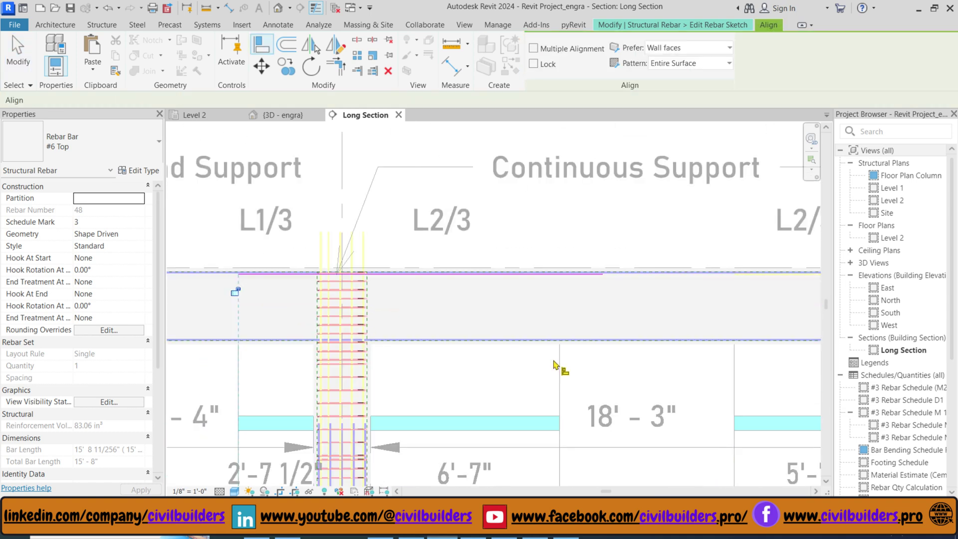
click(559, 361)
scroll(606, 276, up, 2)
click(598, 275)
scroll(590, 325, down, 2)
scroll(594, 317, down, 2)
key(Escape)
key(Escape)
click(539, 65)
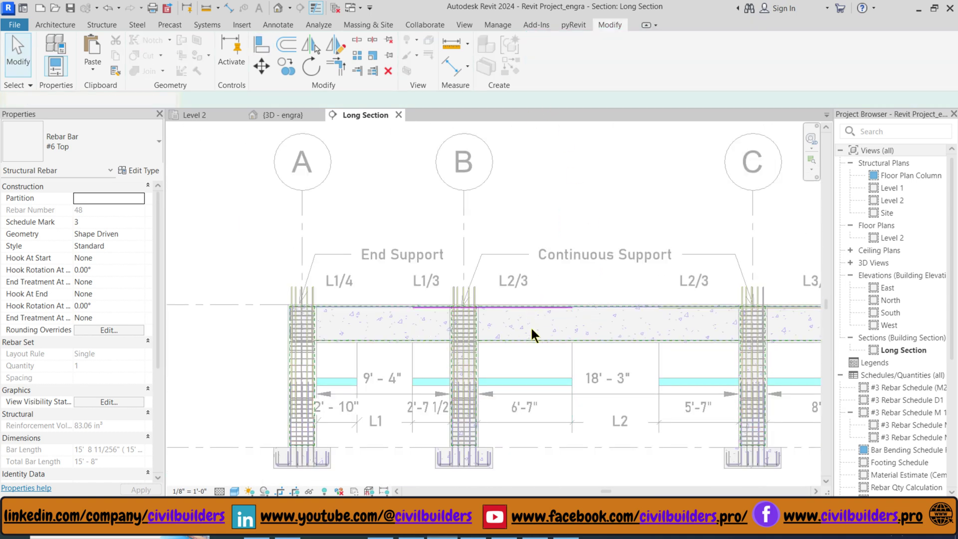
Copy the extra top bar from column B to the top of the beam at column A
scroll(423, 295, up, 2)
click(432, 325)
key(c)
key(o)
click(589, 336)
scroll(589, 336, down, 2)
scroll(452, 342, up, 2)
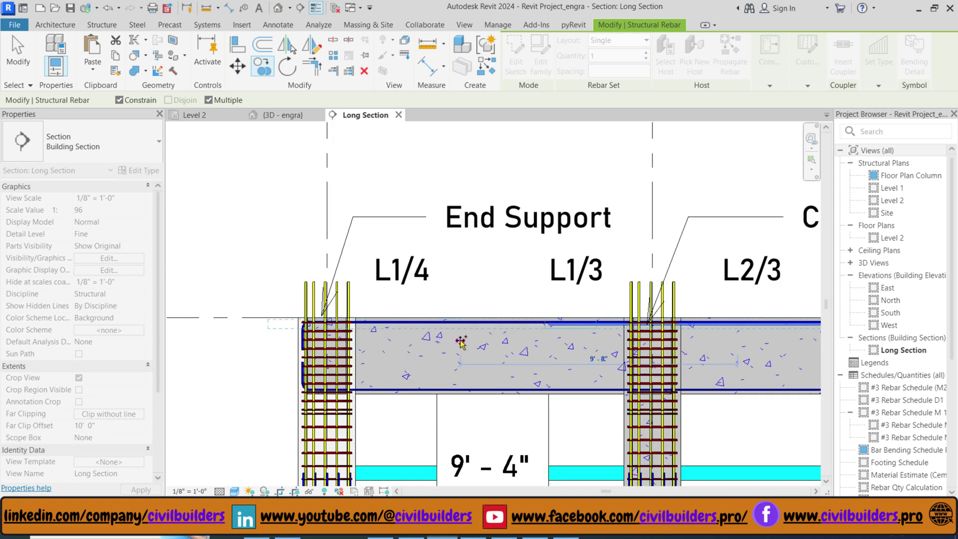
click(458, 341)
key(Escape)
key(Escape)
Stretch the column A top bar from inside the column's outer face to the 2'-10" detail line in span L1
scroll(292, 328, up, 2)
click(262, 334)
scroll(304, 328, up, 4)
drag(241, 333, 296, 328)
click(266, 322)
scroll(265, 321, down, 6)
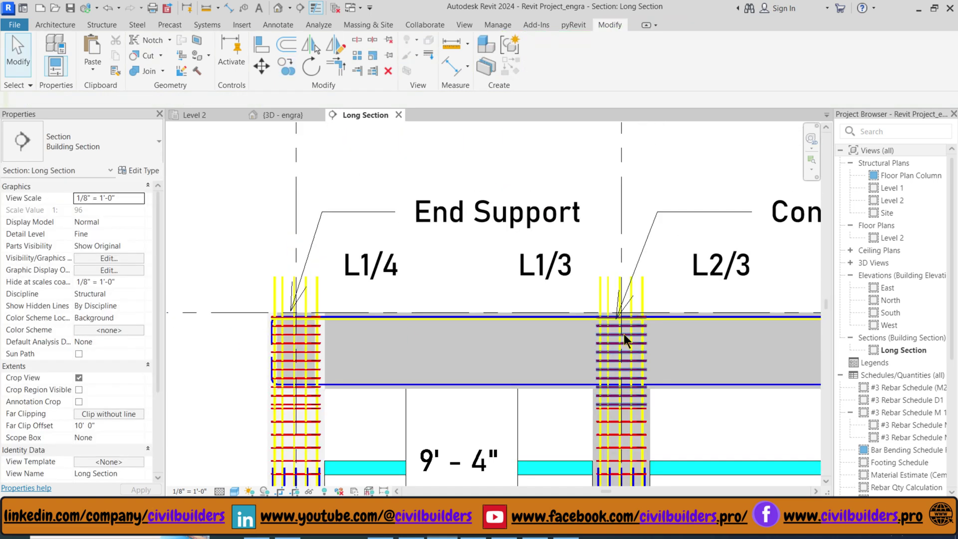
scroll(624, 334, down, 1)
middle_drag(624, 334, 548, 319)
click(426, 309)
scroll(426, 310, up, 5)
drag(562, 310, 293, 311)
scroll(296, 349, up, 1)
middle_drag(297, 368, 387, 348)
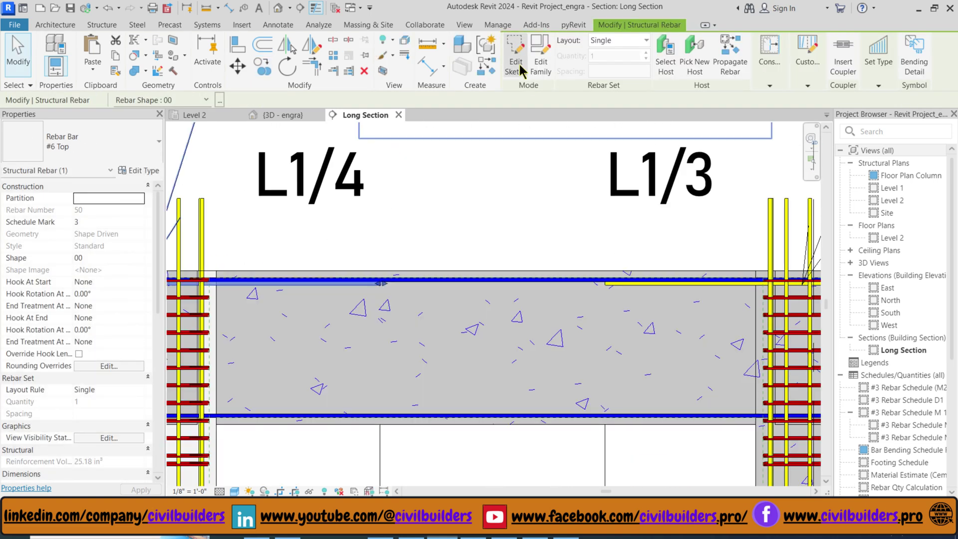
Edit the sketch of the column A top bar to align its inner end with the 2'-10" detail line, and finish it
click(517, 65)
key(a)
key(l)
scroll(381, 289, down, 2)
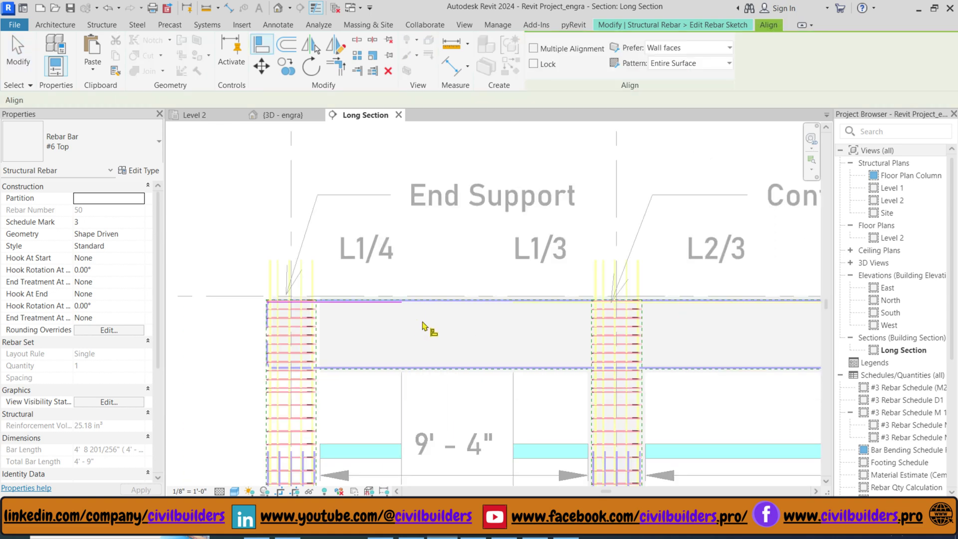
scroll(263, 266, up, 2)
key(Escape)
click(534, 71)
Give the column A top bar a Standard - 90 deg. hook at its outer end and a Fixed Number layout, quantity 3
scroll(262, 335, up, 2)
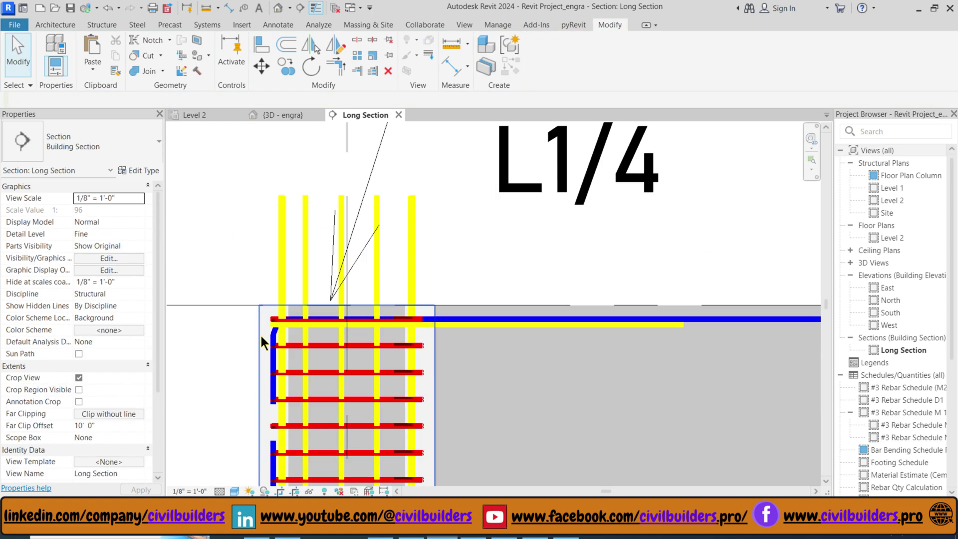
click(591, 334)
scroll(310, 280, up, 2)
key(Escape)
scroll(244, 312, down, 4)
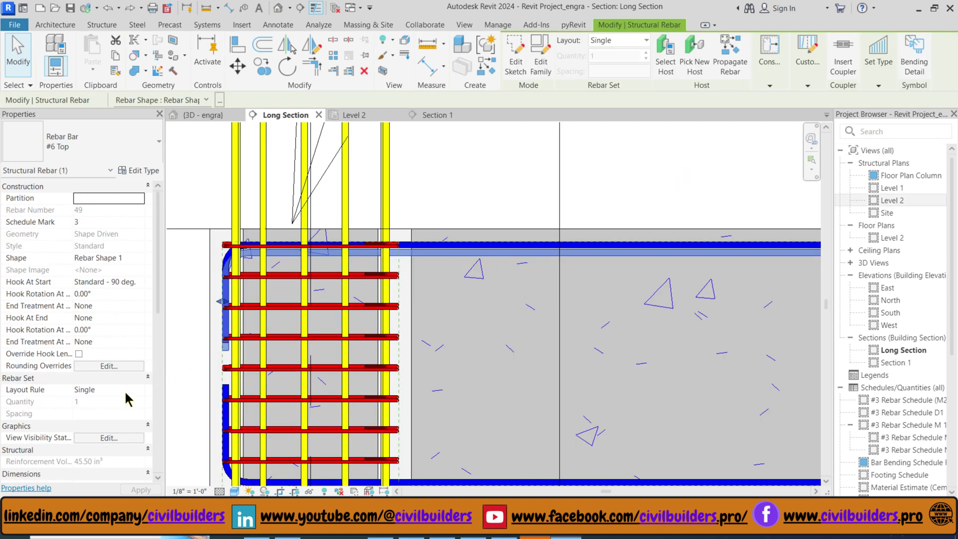
click(142, 391)
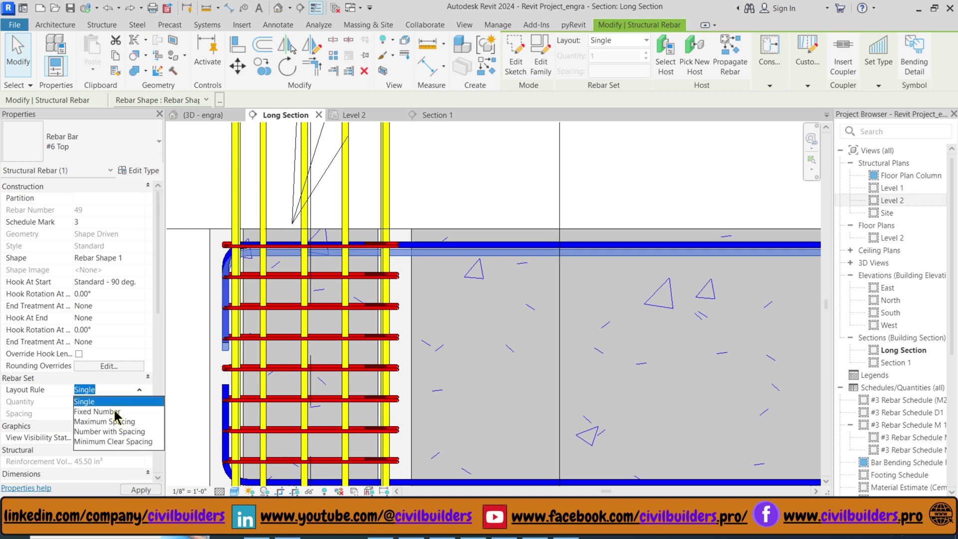
click(100, 412)
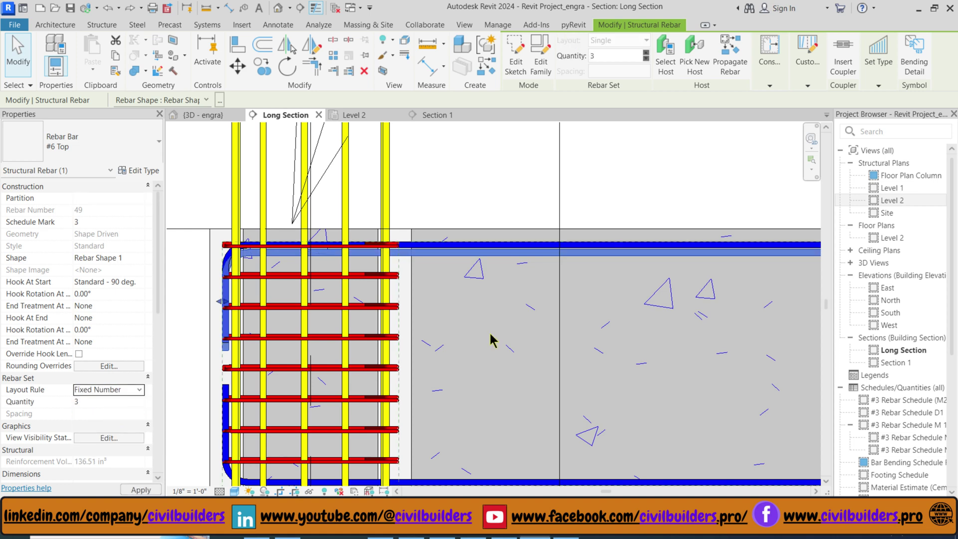
Set the layout rule of the extra #6 Top bar over column B to Fixed Number, quantity 3
scroll(490, 333, down, 3)
scroll(369, 292, down, 3)
scroll(627, 303, up, 5)
click(390, 277)
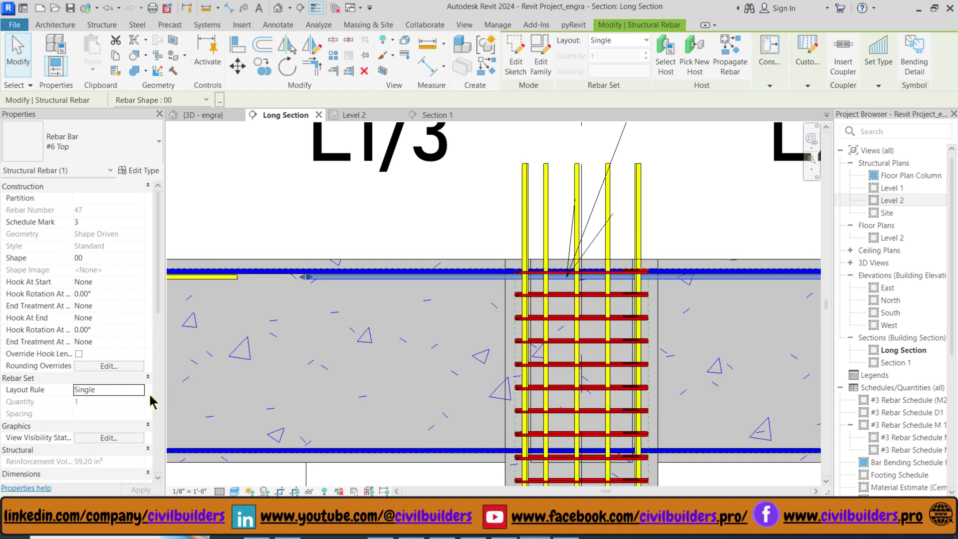
click(140, 390)
click(111, 412)
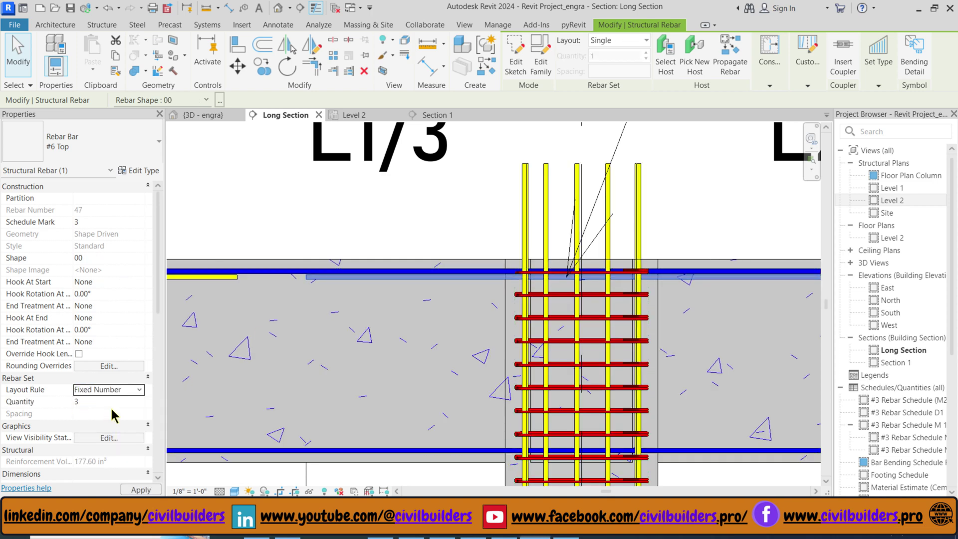
Set the layout rule of the extra #6 Top bars over column C and column D to Fixed Number
scroll(394, 337, down, 3)
scroll(502, 307, up, 3)
click(501, 306)
click(140, 390)
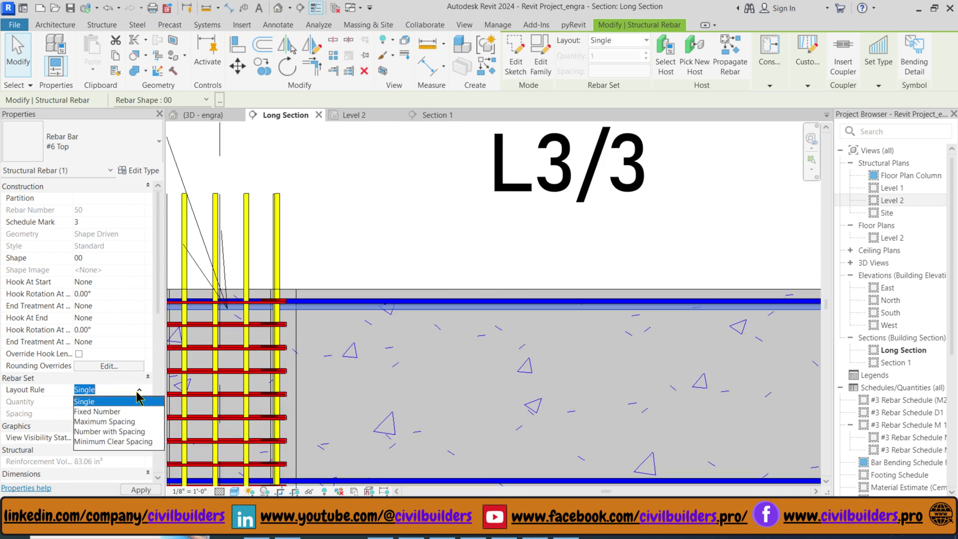
click(110, 412)
scroll(357, 349, down, 5)
scroll(593, 340, up, 5)
click(593, 341)
click(141, 390)
click(110, 412)
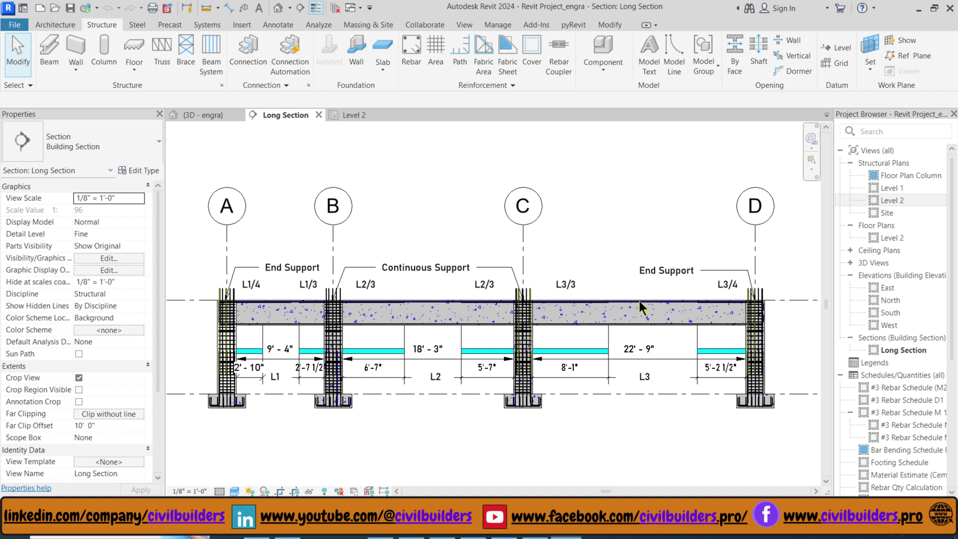
Start placing #3 rebar of shape T1 with a Maximum Spacing layout at 4" and orientation Perpendicular to Cover
click(415, 57)
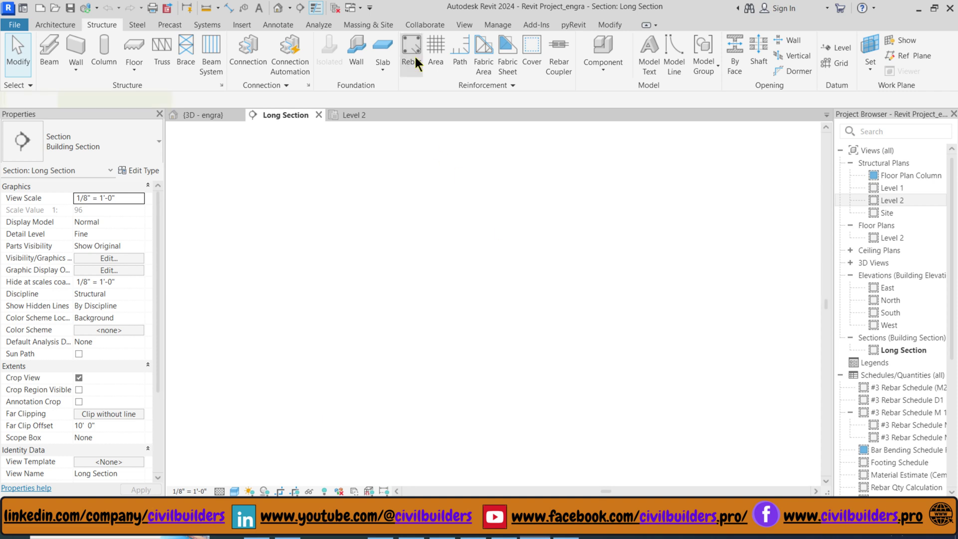
click(91, 151)
click(47, 205)
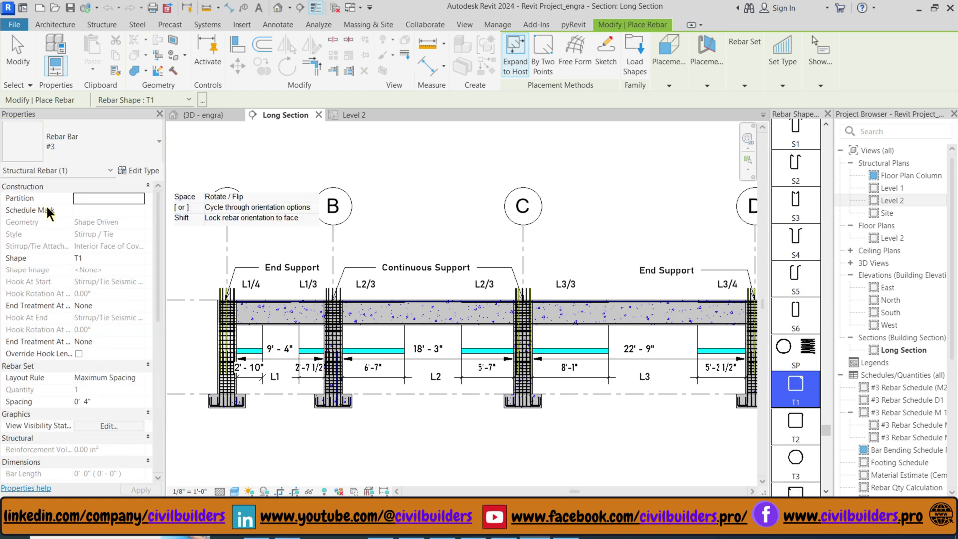
click(140, 377)
click(107, 411)
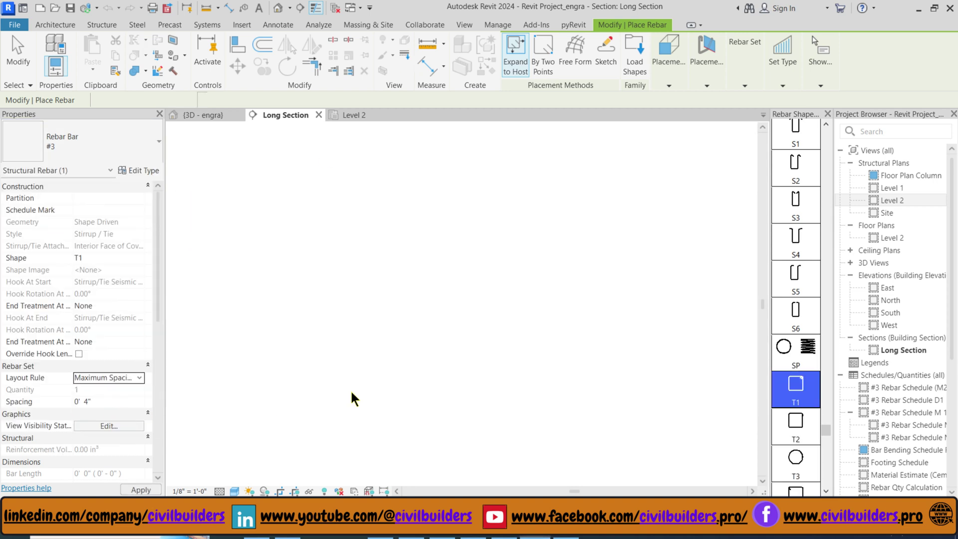
click(704, 70)
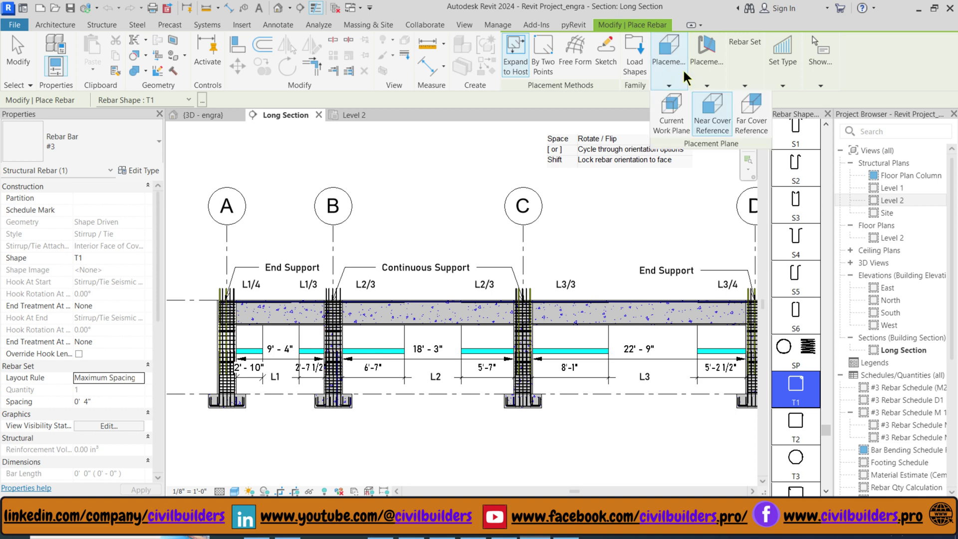
click(780, 105)
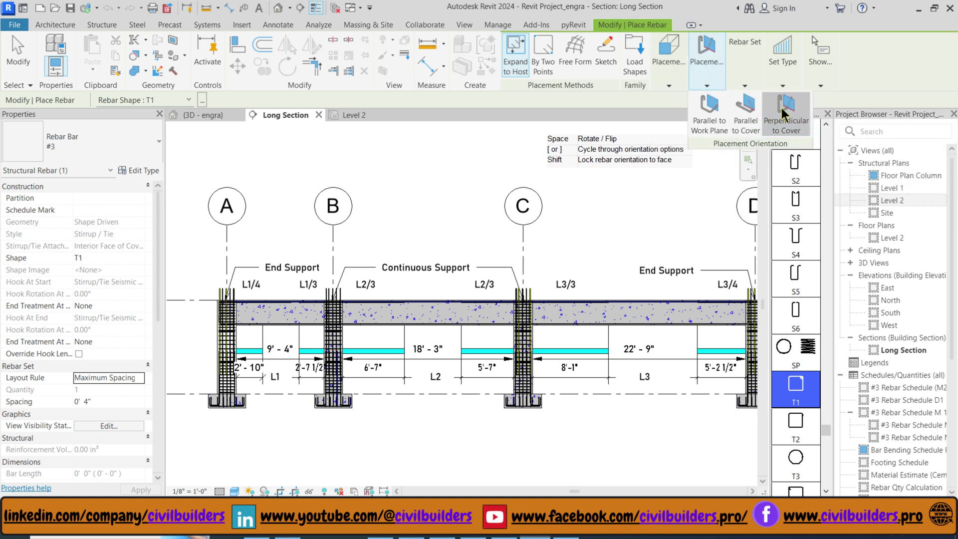
Place a #3 T1 stirrup set in each of the beam spans L3, L2 and L1
scroll(624, 320, down, 1)
scroll(635, 322, up, 5)
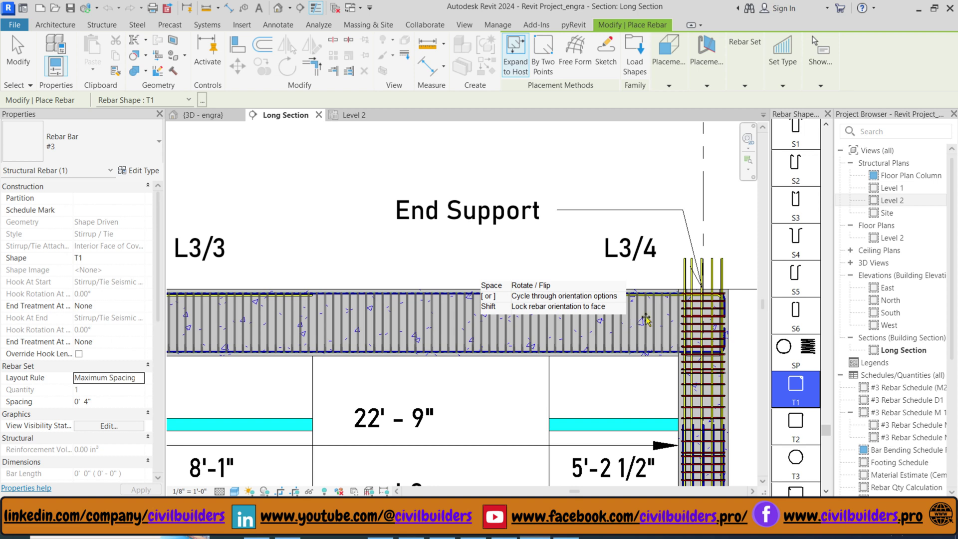
scroll(646, 320, down, 2)
scroll(254, 327, down, 3)
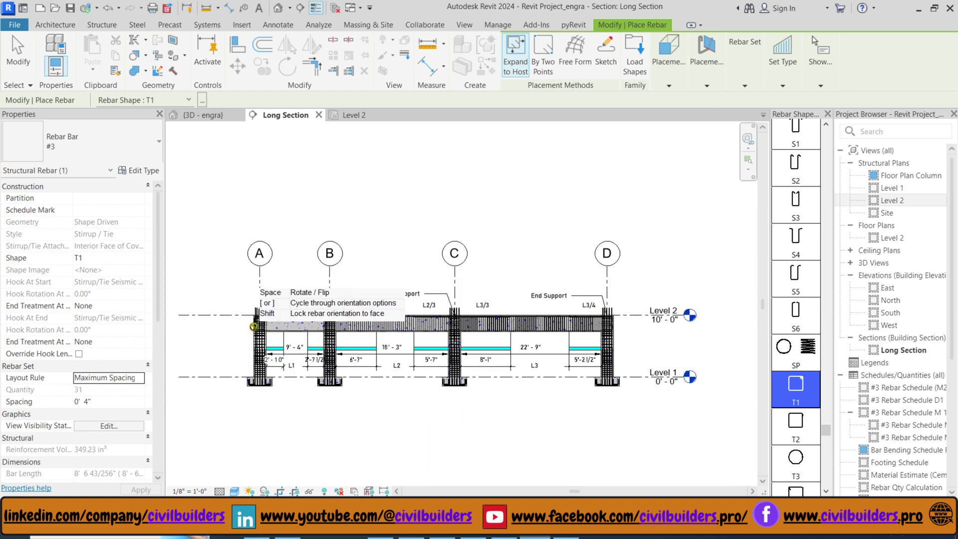
scroll(304, 325, up, 3)
scroll(594, 312, up, 3)
key(Escape)
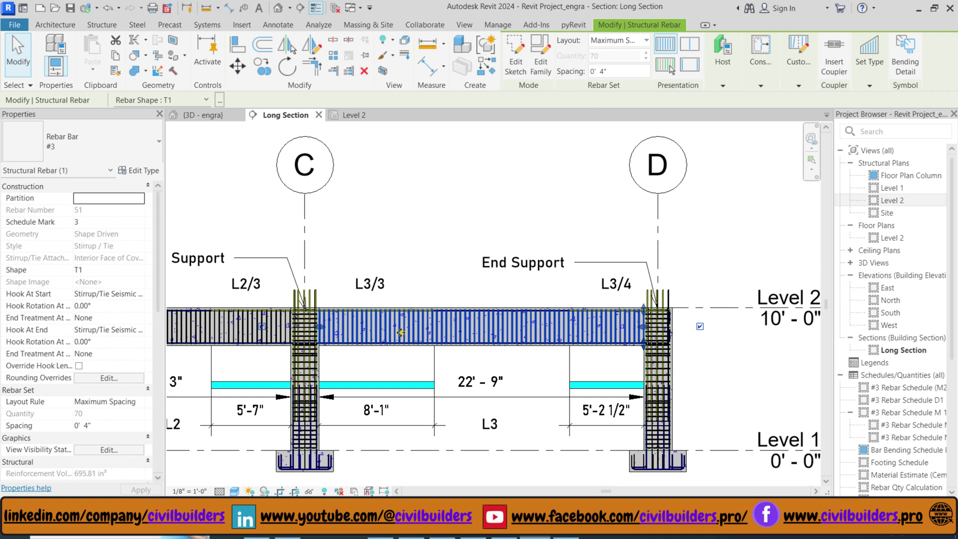
Shorten the span L3 stirrup set to the 5'-2 1/2" zone beside column D
scroll(339, 331, up, 2)
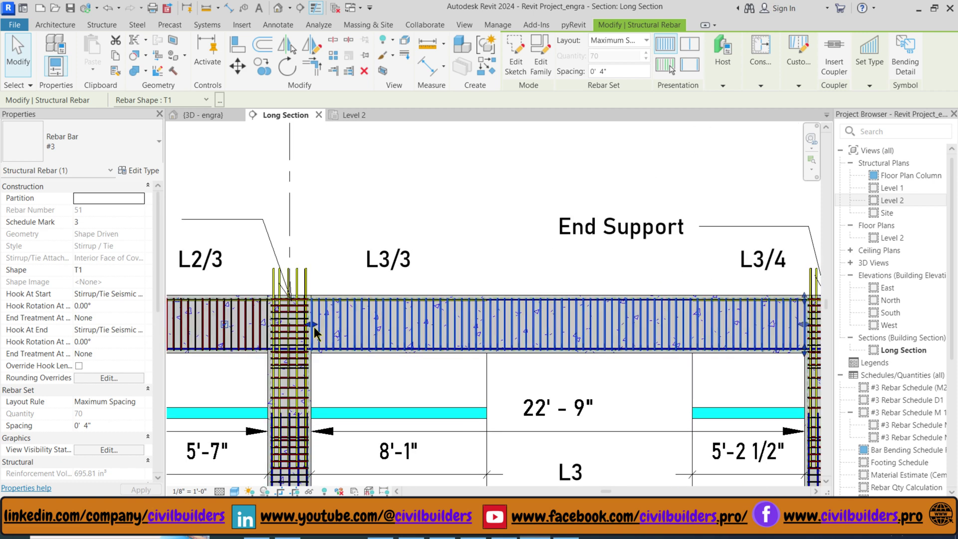
drag(700, 336, 693, 337)
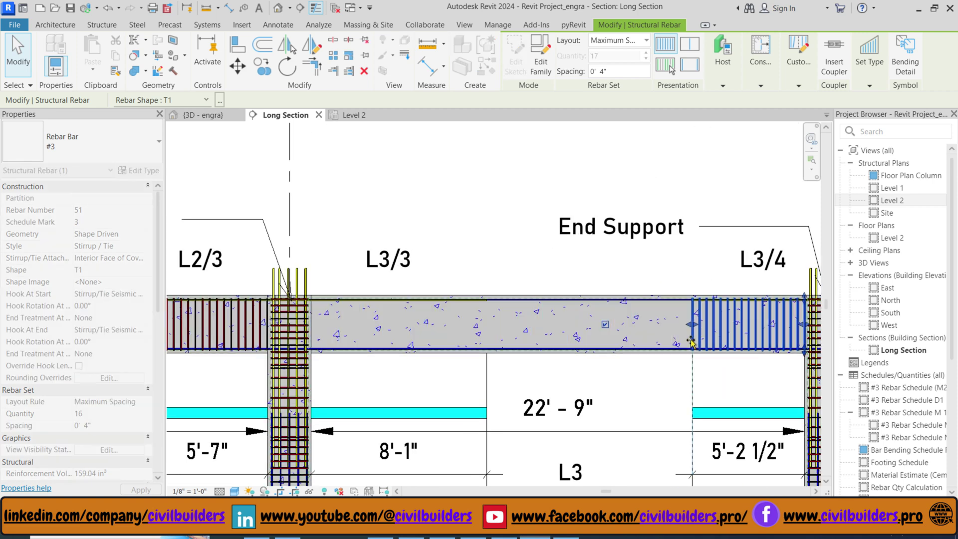
scroll(554, 317, down, 2)
scroll(635, 320, up, 3)
Copy the shortened span L3 stirrup set to the 8'-1" detail line and again beside column C
click(662, 323)
click(662, 323)
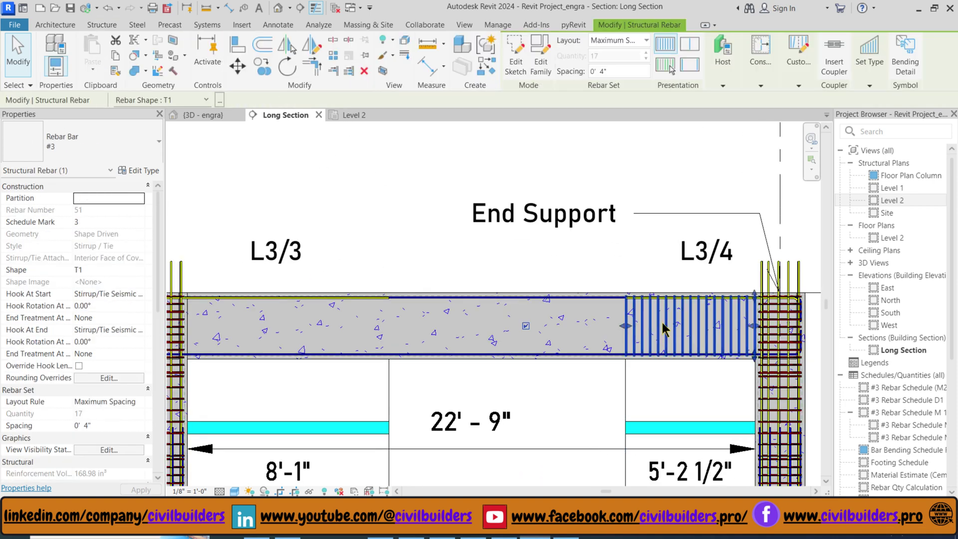
key(c)
key(o)
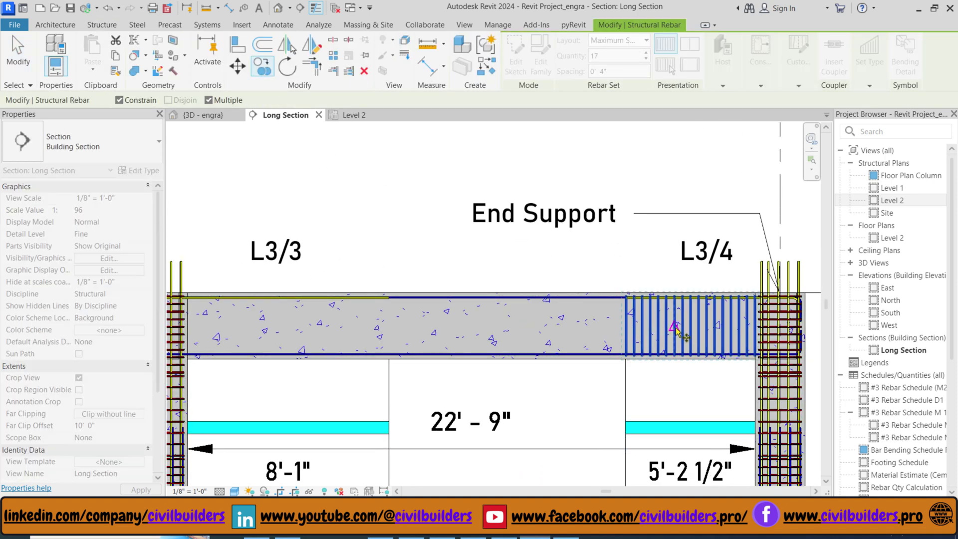
click(626, 355)
click(389, 355)
scroll(399, 352, down, 2)
scroll(380, 348, up, 3)
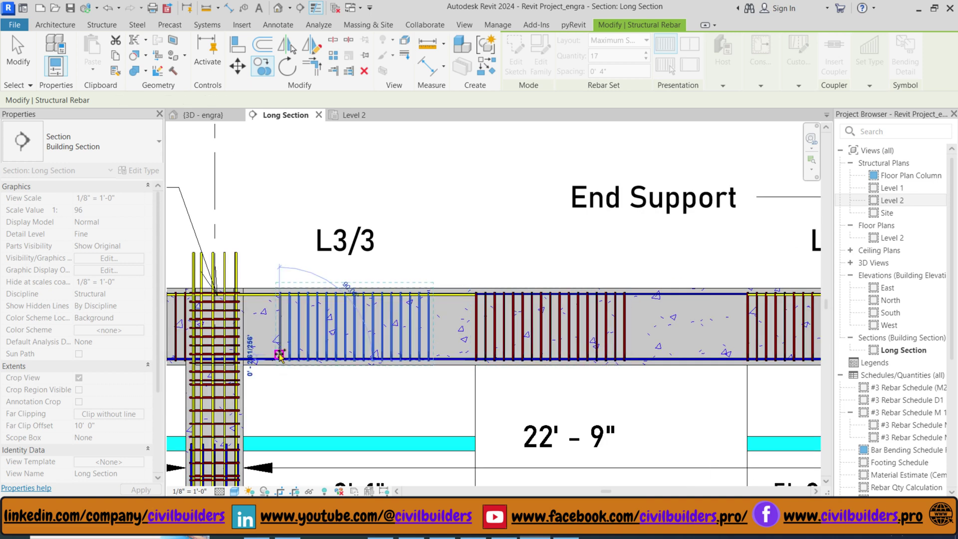
click(280, 353)
scroll(285, 352, down, 3)
key(Escape)
key(Escape)
Stretch the two copied stirrup sets in span L3 to fill the middle zone and the 8'-1" zone beside column C
scroll(444, 344, up, 3)
click(439, 342)
scroll(360, 336, up, 2)
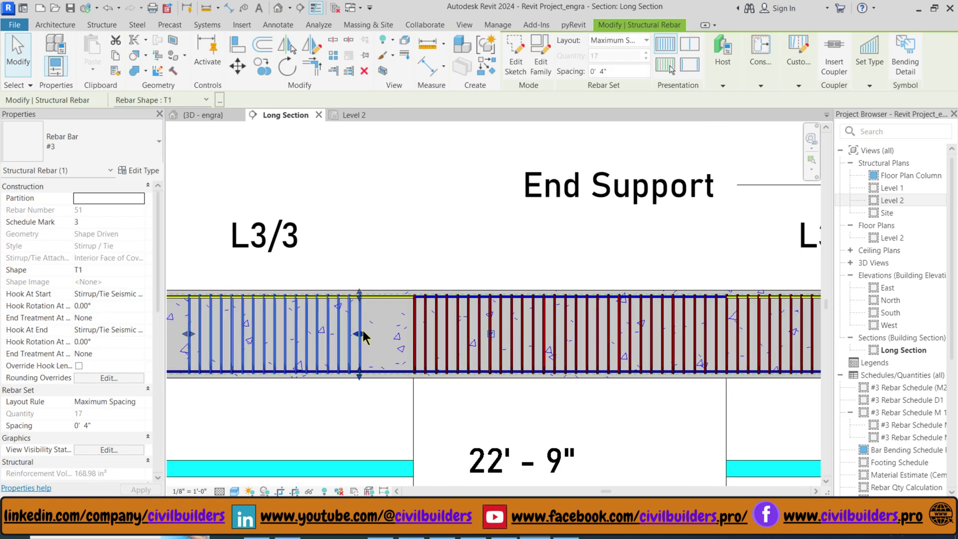
scroll(409, 348, down, 1)
drag(408, 348, 415, 343)
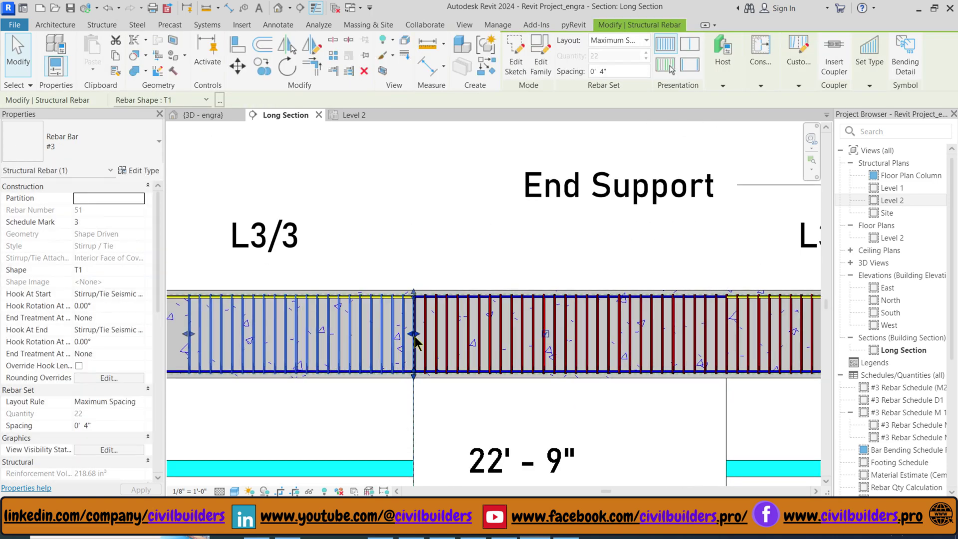
scroll(432, 351, down, 2)
Set the spacing of the middle stirrup set in span L3 to 6"
click(680, 169)
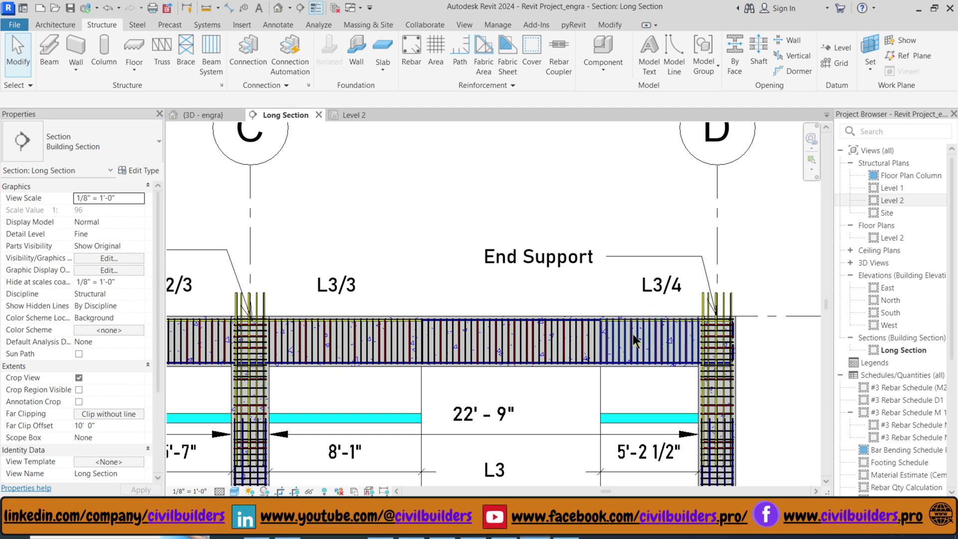
click(362, 353)
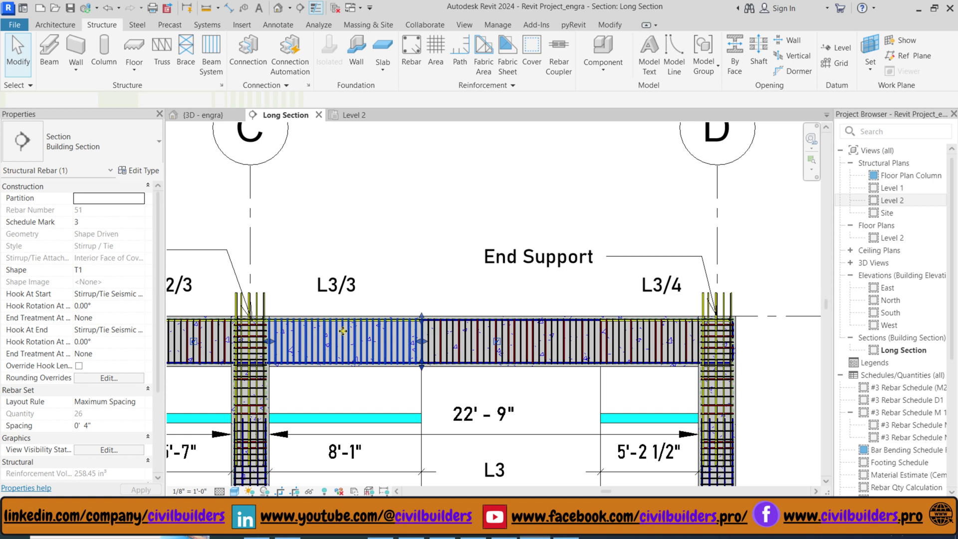
click(122, 426)
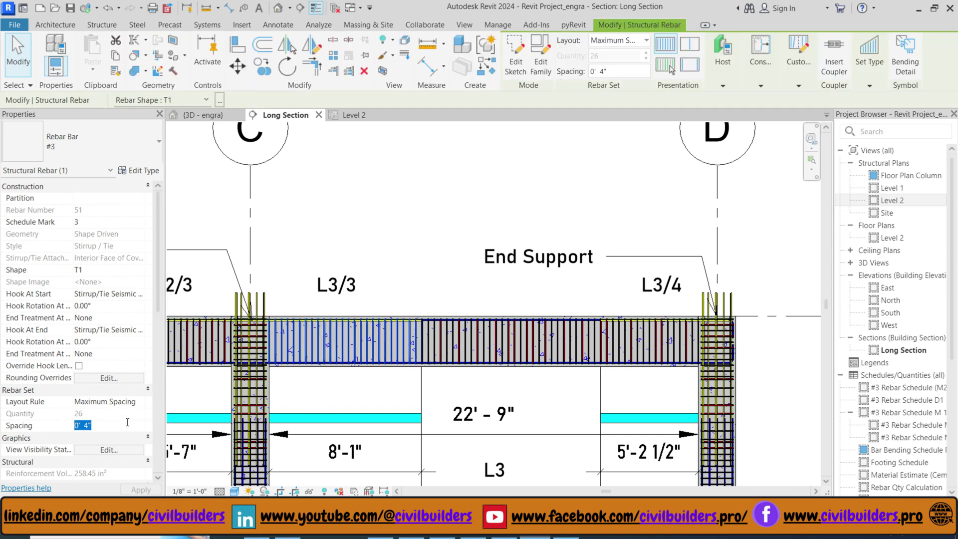
click(463, 343)
click(109, 425)
key(Return)
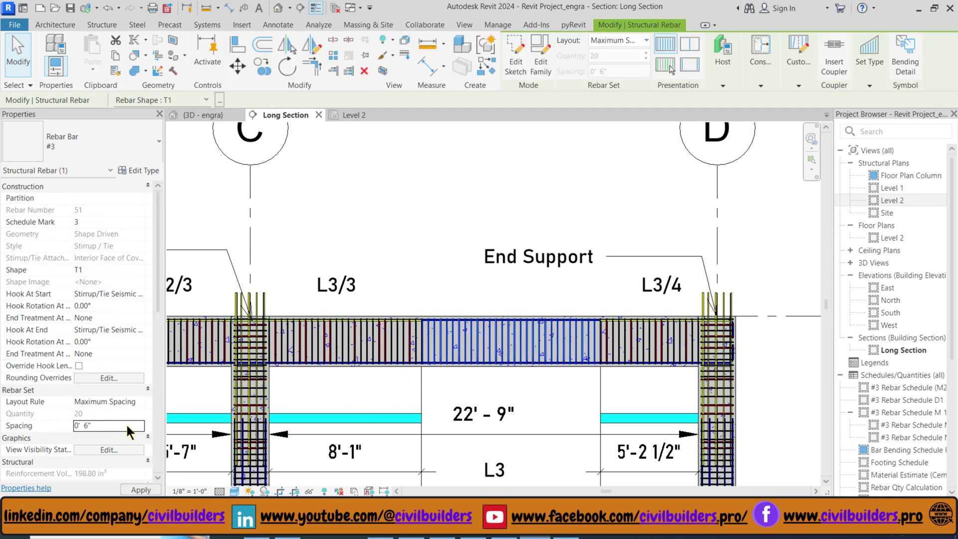
key(Escape)
Shorten the span L2 stirrup set to the 5'-7" zone beside column C
scroll(376, 343, down, 4)
scroll(445, 345, up, 3)
click(445, 344)
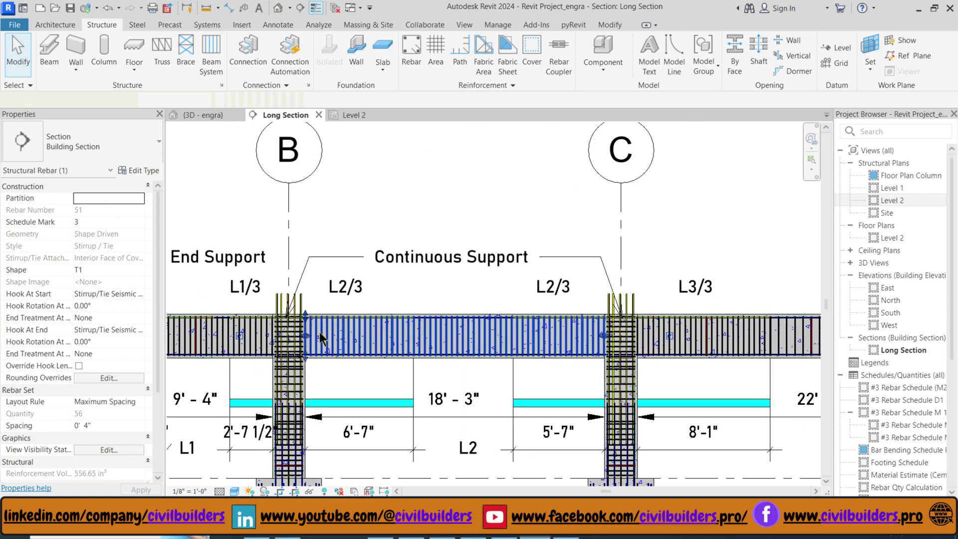
drag(310, 335, 514, 342)
key(Escape)
Copy the shortened span L2 stirrup set to the beam end beside column B
click(537, 342)
key(c)
key(o)
click(513, 355)
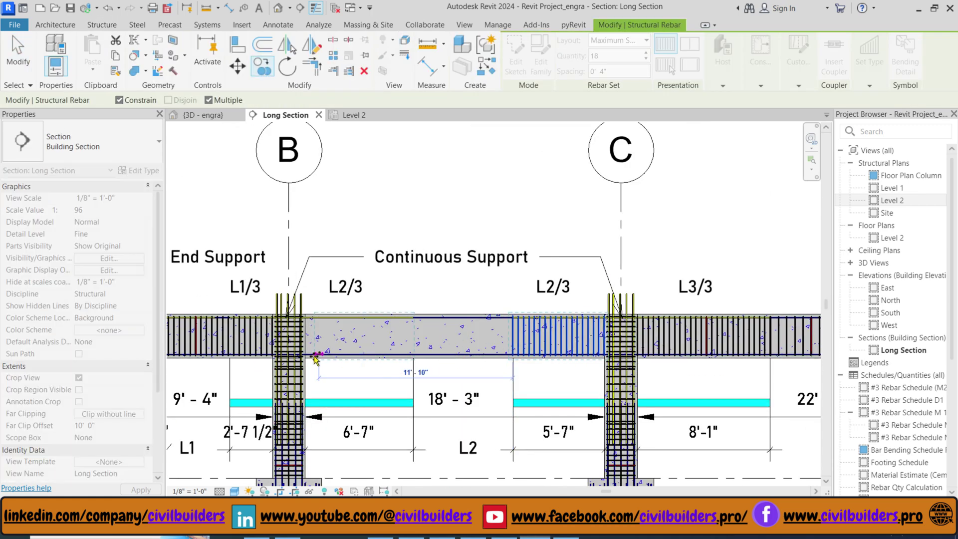
click(308, 355)
key(Escape)
Copy the stirrup set beside column B into the middle zone of span L2
click(393, 341)
key(c)
key(o)
click(392, 336)
click(484, 340)
scroll(471, 336, up, 2)
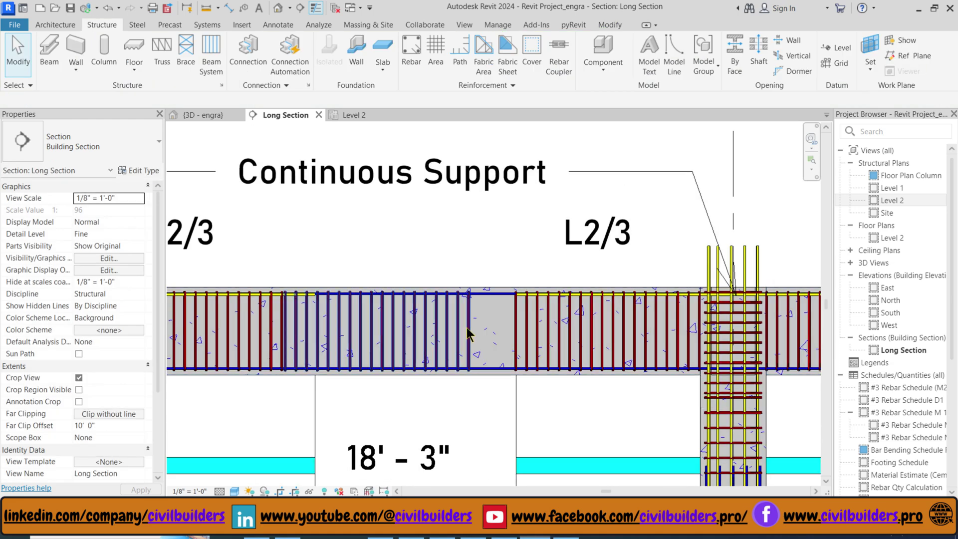
key(Escape)
Fit the middle stirrup set of span L2 between the 6'-7" and 5'-7" detail lines and set its spacing to 6"
scroll(516, 336, up, 2)
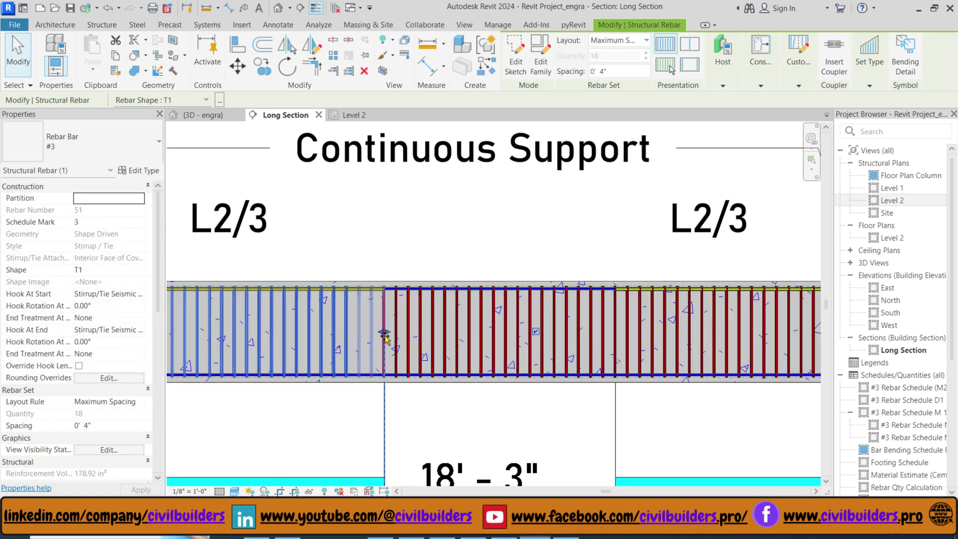
scroll(382, 337, down, 3)
click(95, 426)
key(Return)
key(Escape)
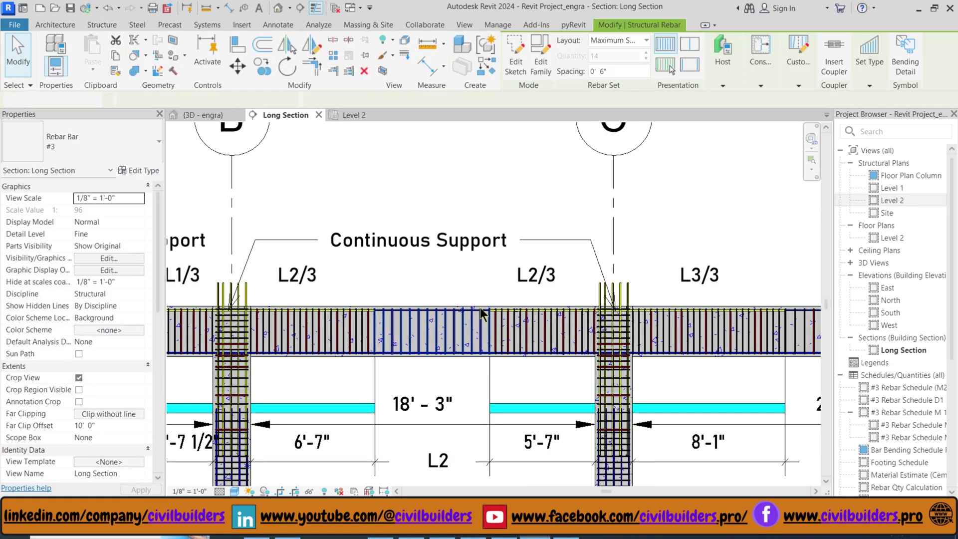
Stretch the span L2 stirrup set beside column B to the 6'-7" detail line
scroll(481, 314, up, 2)
click(509, 331)
scroll(508, 331, up, 2)
drag(489, 353, 509, 353)
scroll(578, 355, down, 2)
scroll(577, 354, down, 2)
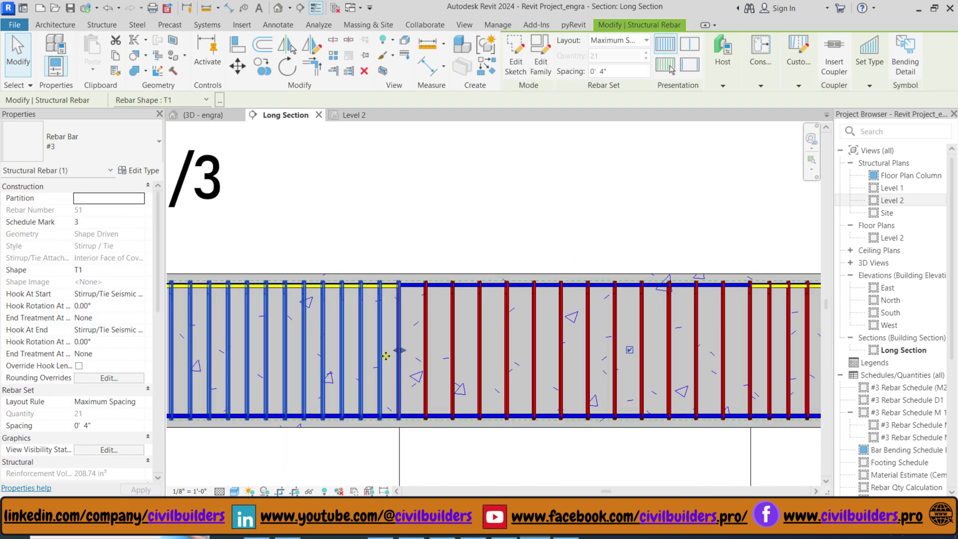
key(Escape)
scroll(399, 335, down, 3)
click(372, 333)
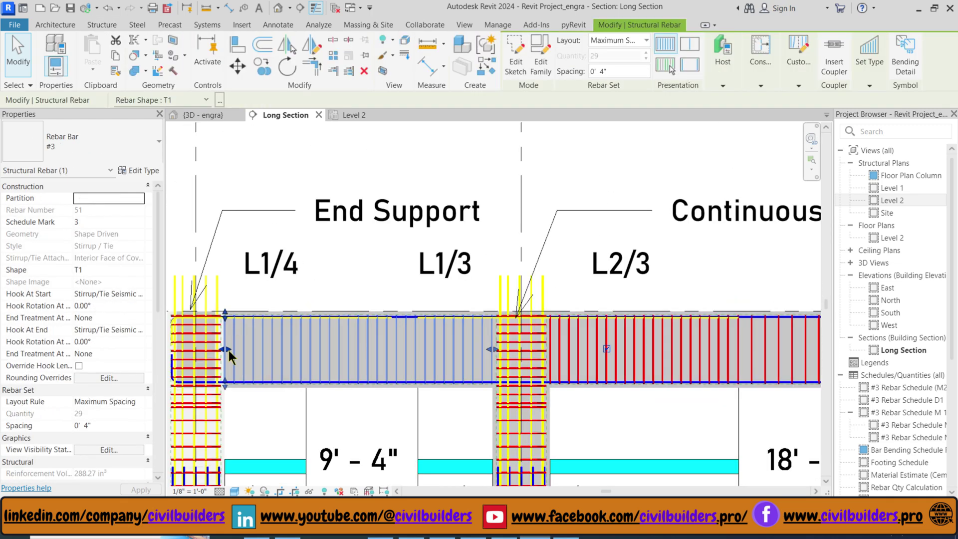
key(Escape)
scroll(241, 325, down, 3)
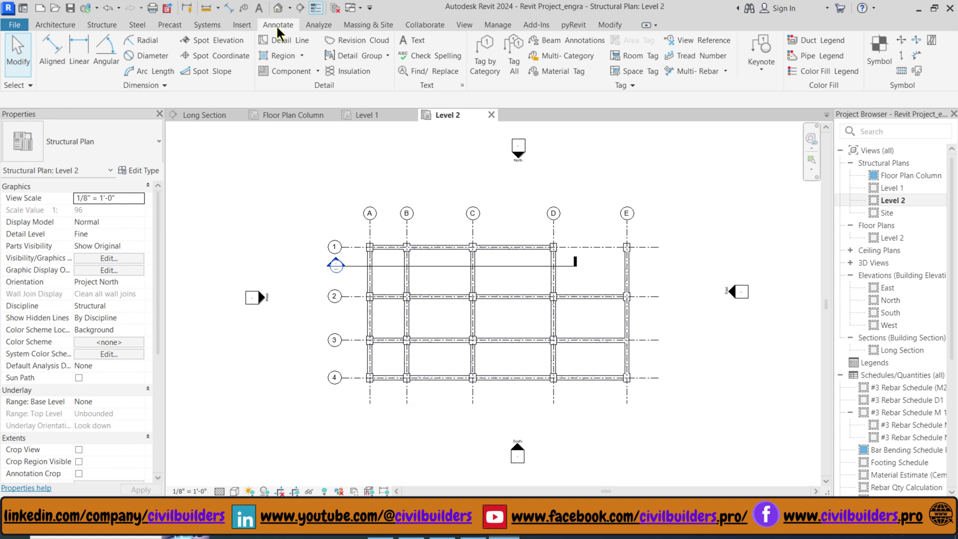
In the Level 2 structural plan, place an aligned dimension string across grids A to E just above grid 1
click(48, 54)
scroll(426, 235, up, 2)
click(315, 238)
scroll(397, 259, down, 1)
click(415, 256)
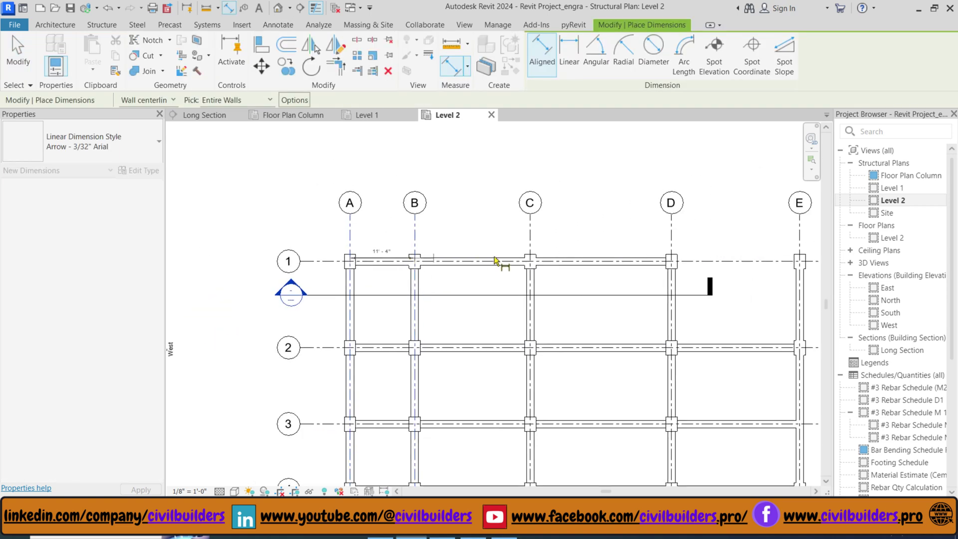
click(530, 244)
click(672, 243)
click(799, 239)
click(726, 243)
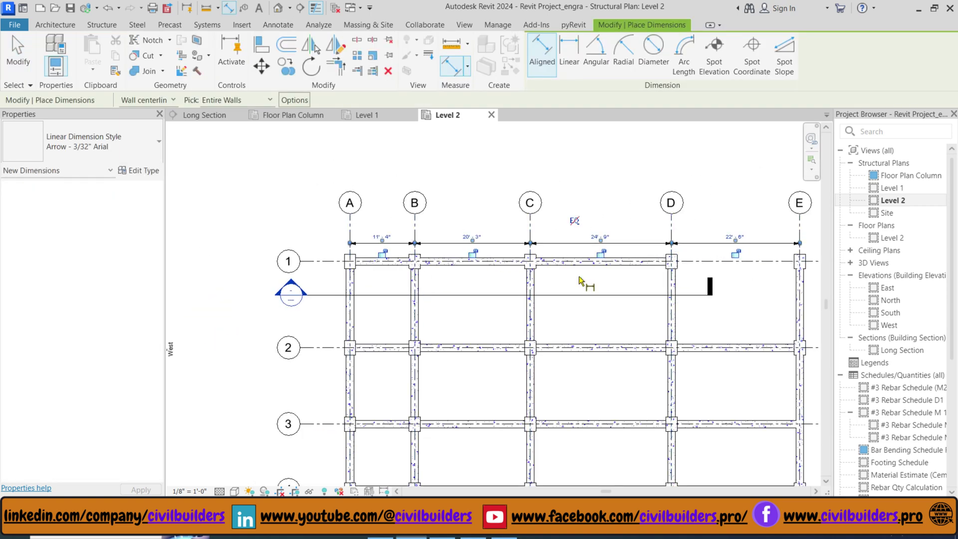
Place an aligned dimension string through grids 1 to 4 beside grid A
click(330, 261)
click(329, 348)
scroll(324, 267, down, 2)
click(327, 356)
click(326, 392)
click(324, 381)
key(Escape)
key(Escape)
scroll(335, 308, up, 2)
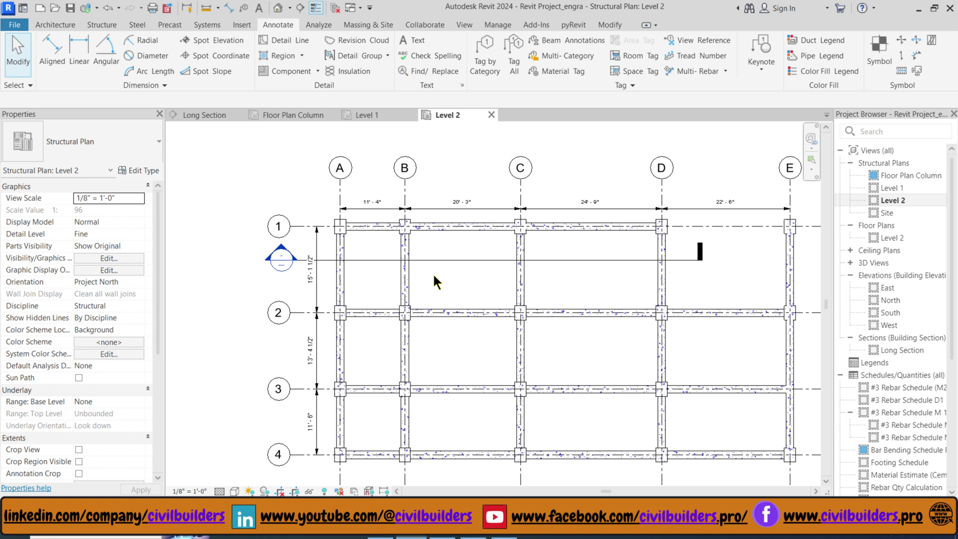
Tag the beam on grid B between grids 1 and 2 by category
key(t)
key(g)
click(406, 277)
scroll(399, 269, up, 1)
scroll(403, 272, down, 1)
key(Escape)
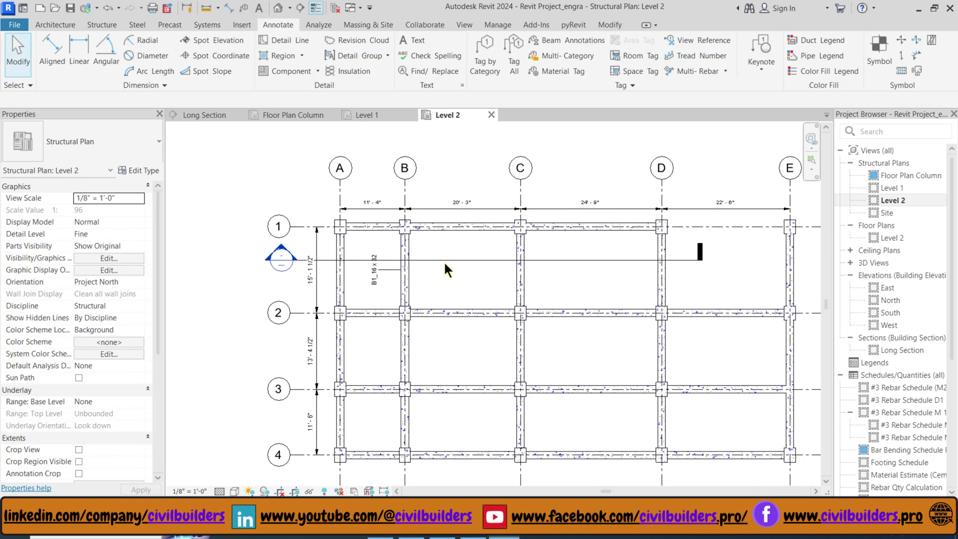
Tag all untagged structural columns and structural framing in the current view without leaders, and set the view's visual style to Shaded
click(515, 63)
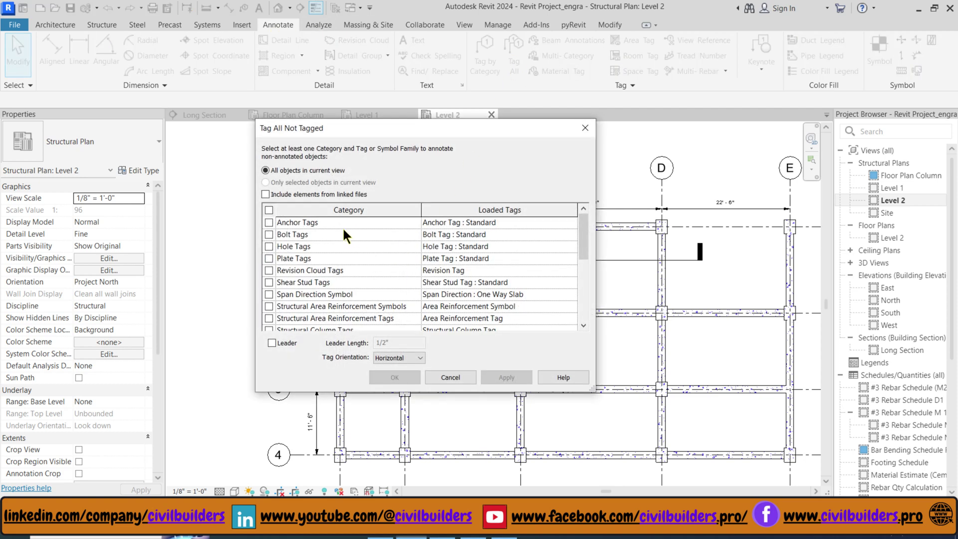
scroll(305, 259, down, 2)
scroll(308, 262, up, 2)
scroll(290, 290, down, 1)
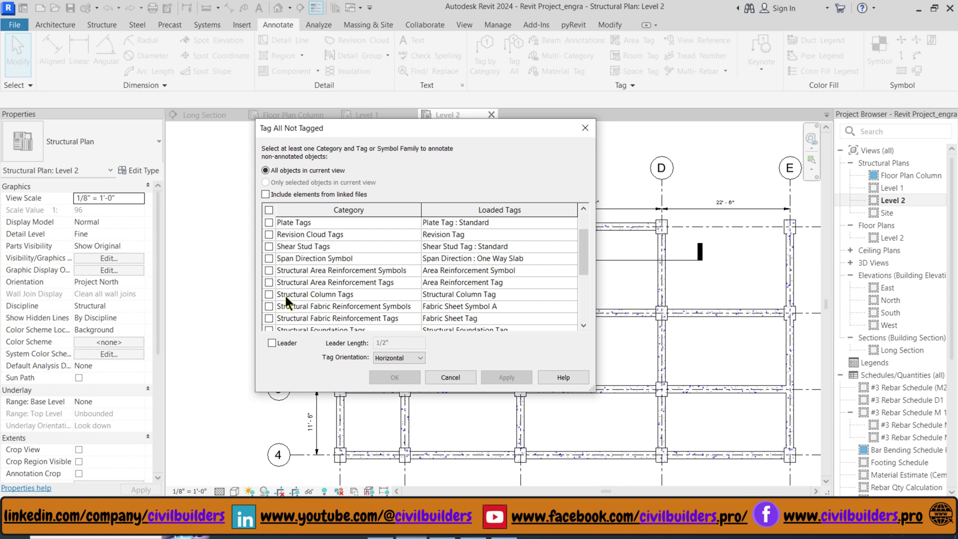
click(269, 295)
scroll(316, 287, down, 1)
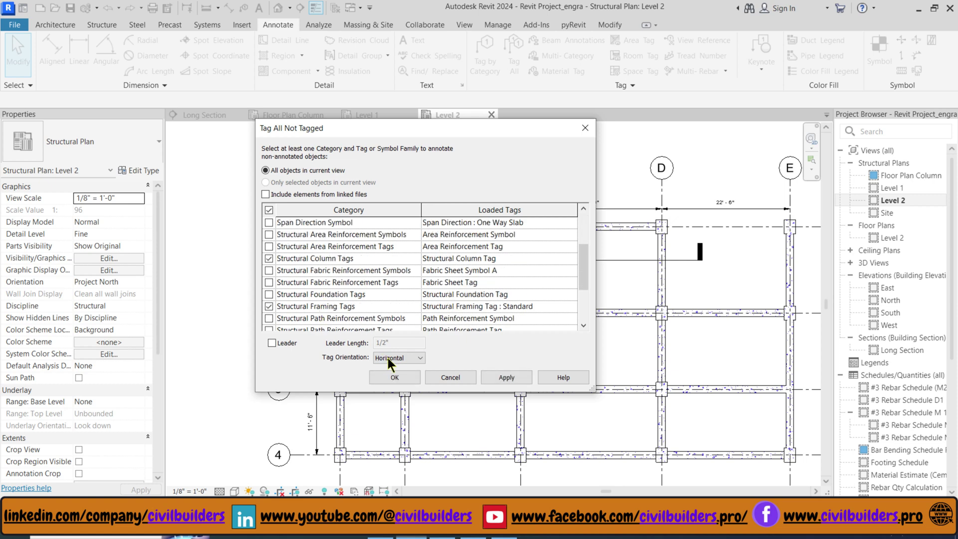
click(394, 377)
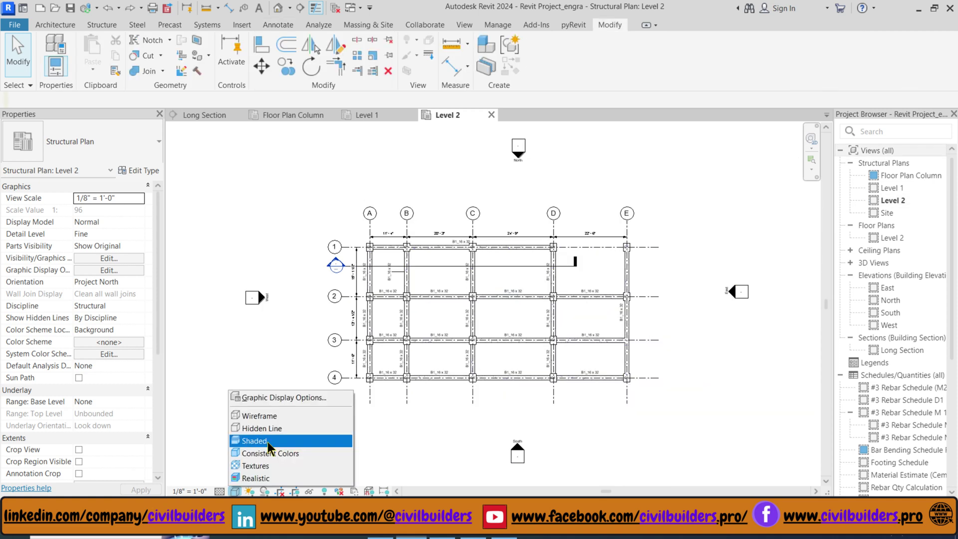
click(267, 442)
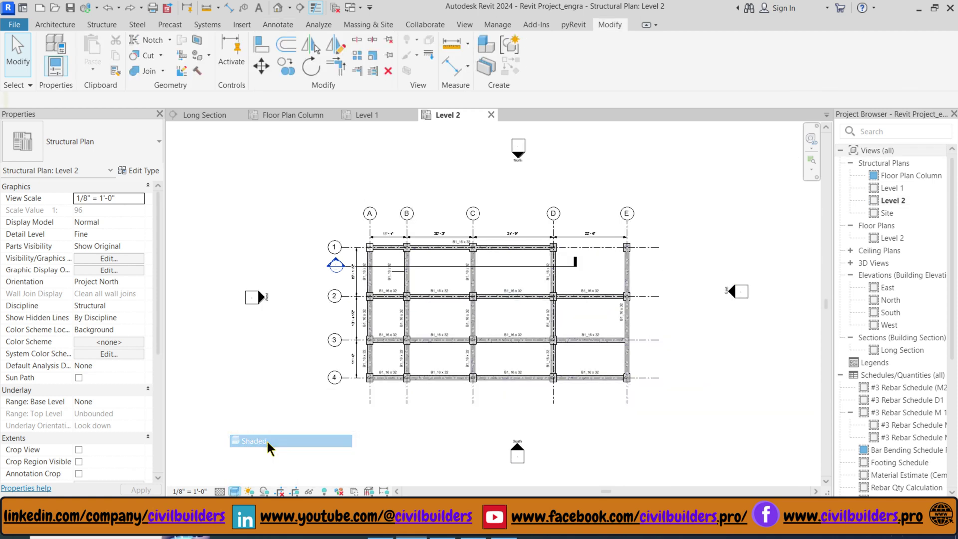
Open the Structural Column Tag family for editing from the tag at grid A-1 and select its label
scroll(334, 268, up, 10)
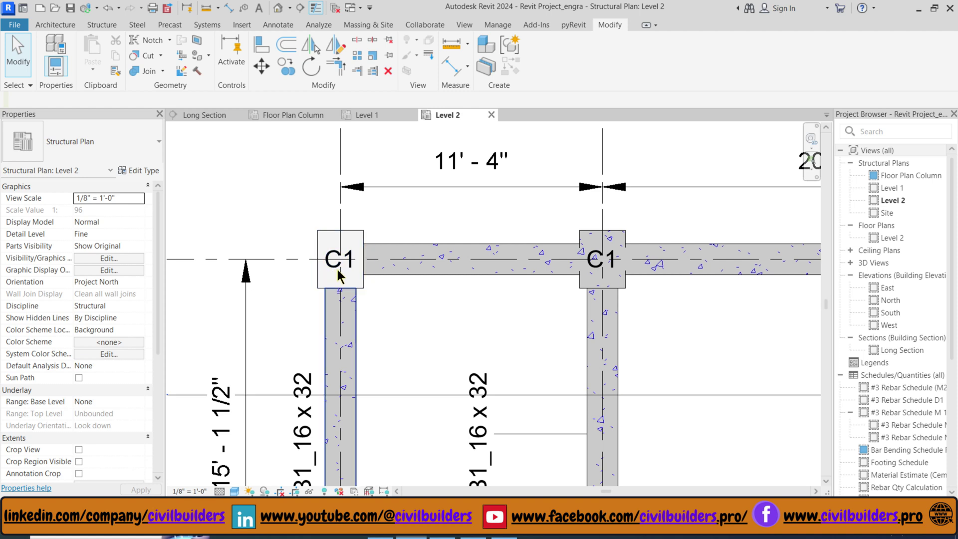
click(329, 264)
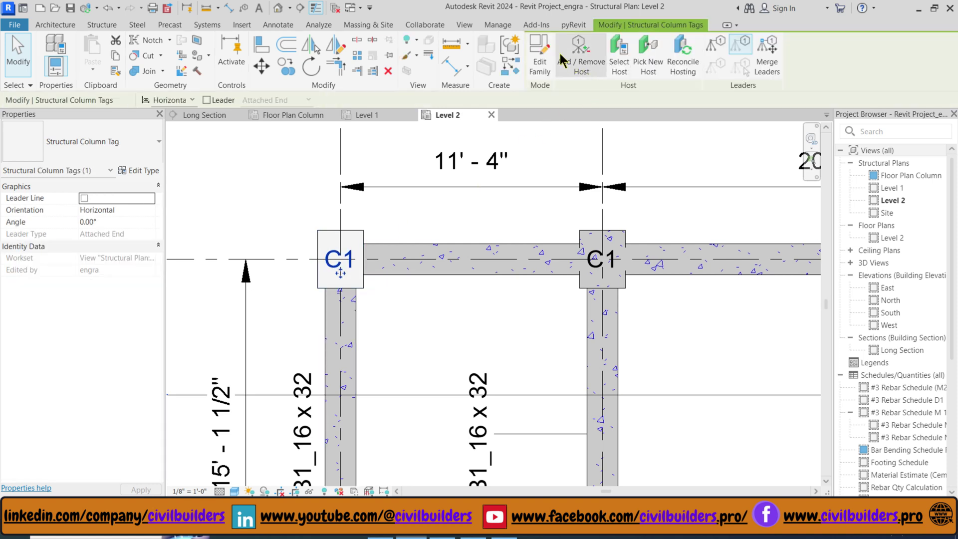
click(544, 55)
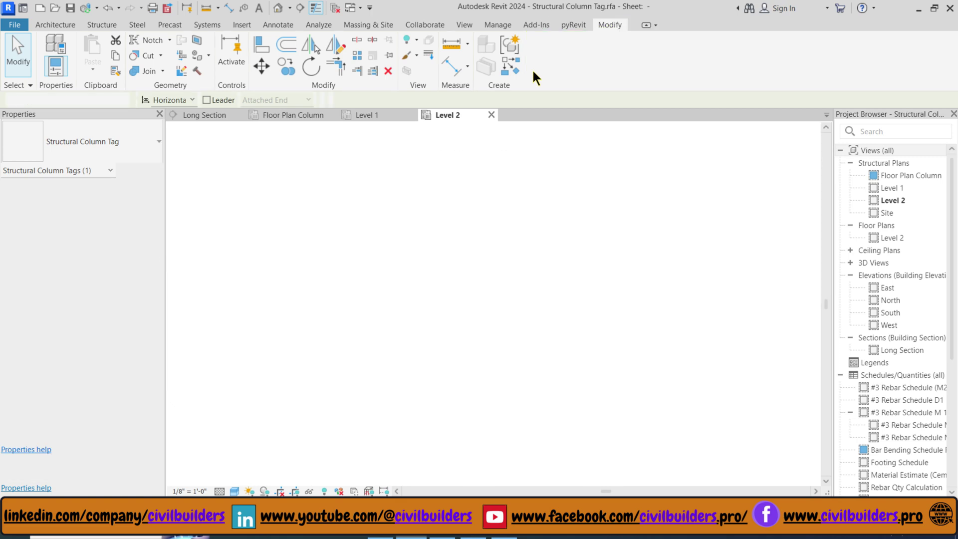
click(479, 293)
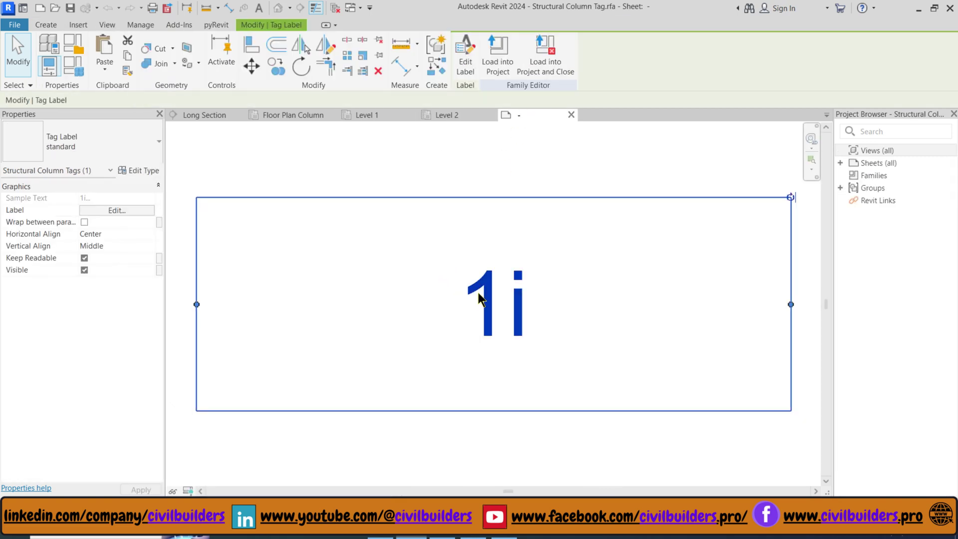
Set the tag label type to an Opaque background, Blue colour and bold text
click(140, 170)
click(371, 226)
click(373, 226)
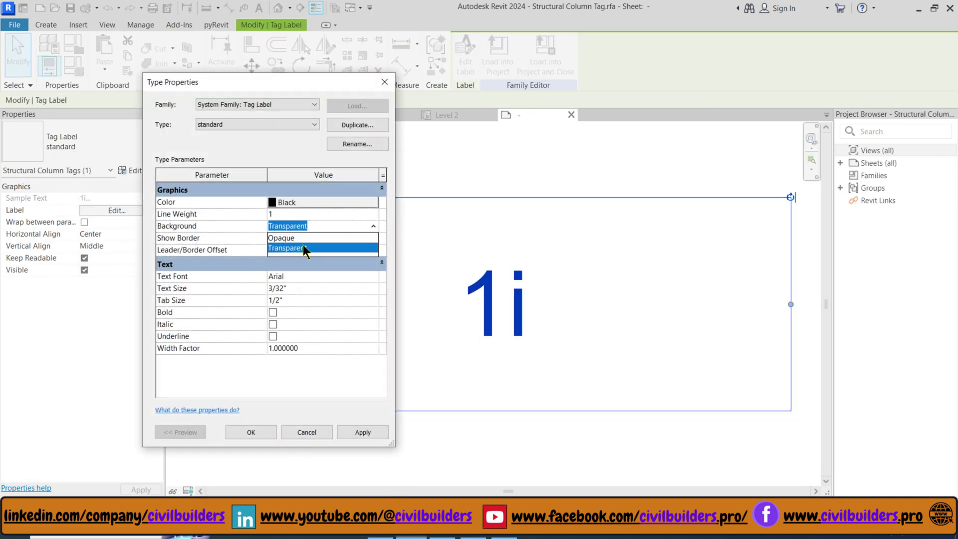
click(303, 239)
click(271, 203)
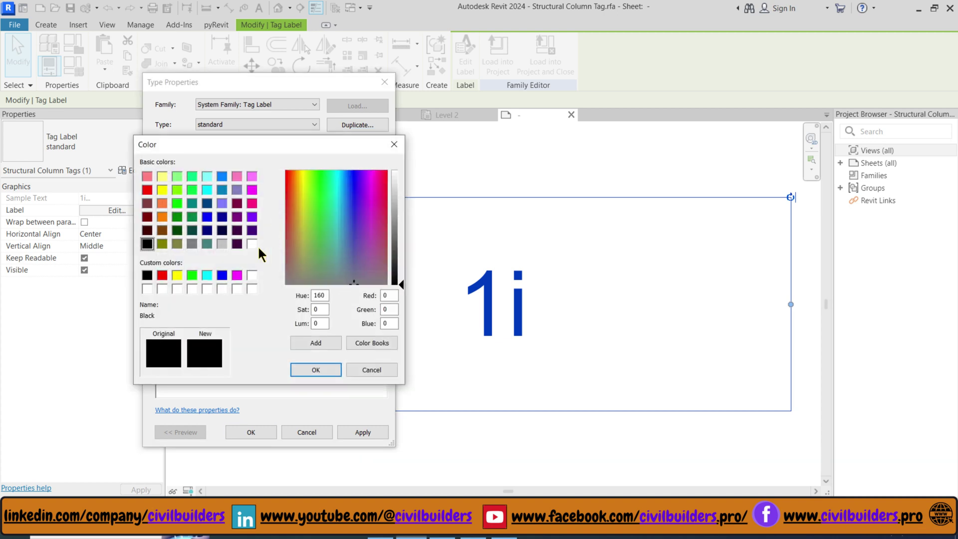
click(223, 275)
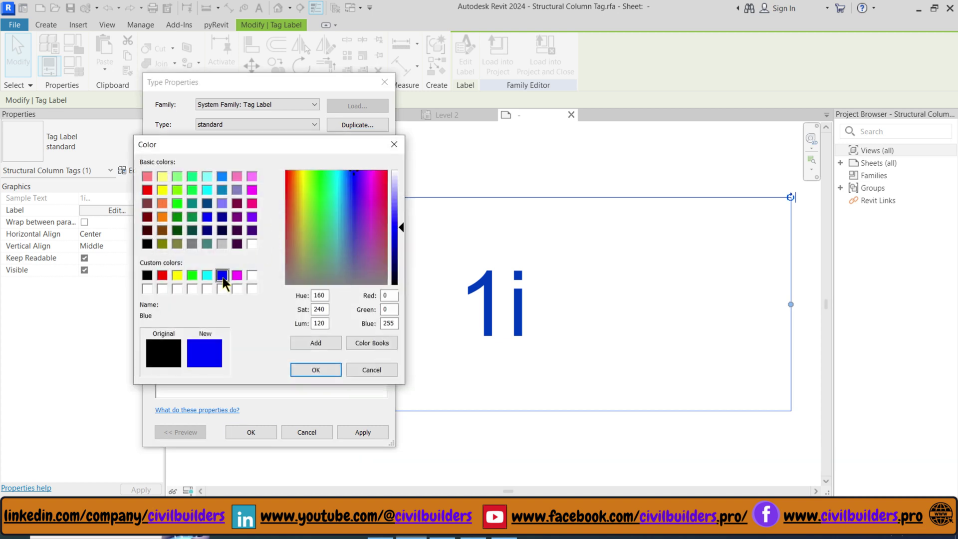
click(319, 368)
click(273, 311)
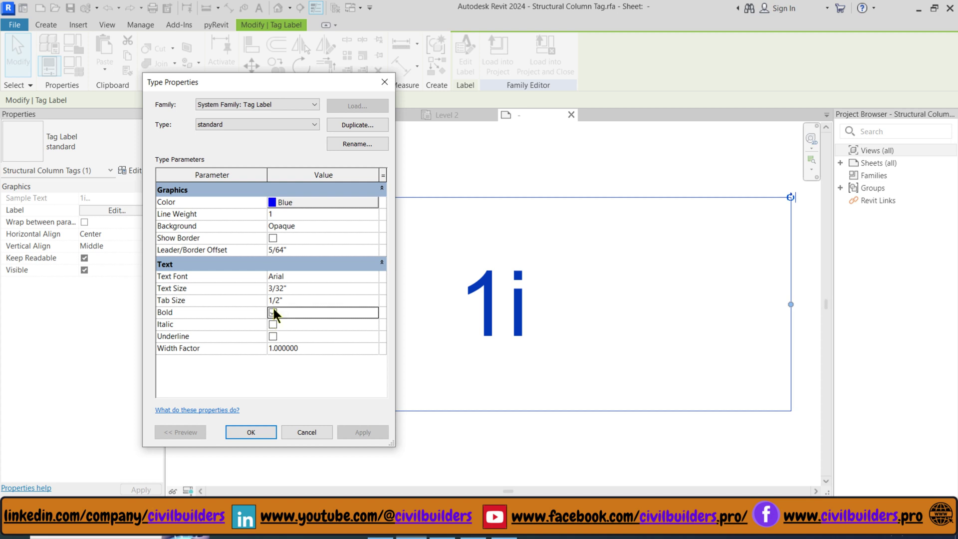
click(270, 428)
Load the edited column tag family into the project, overwriting the existing version and its parameter values
click(493, 62)
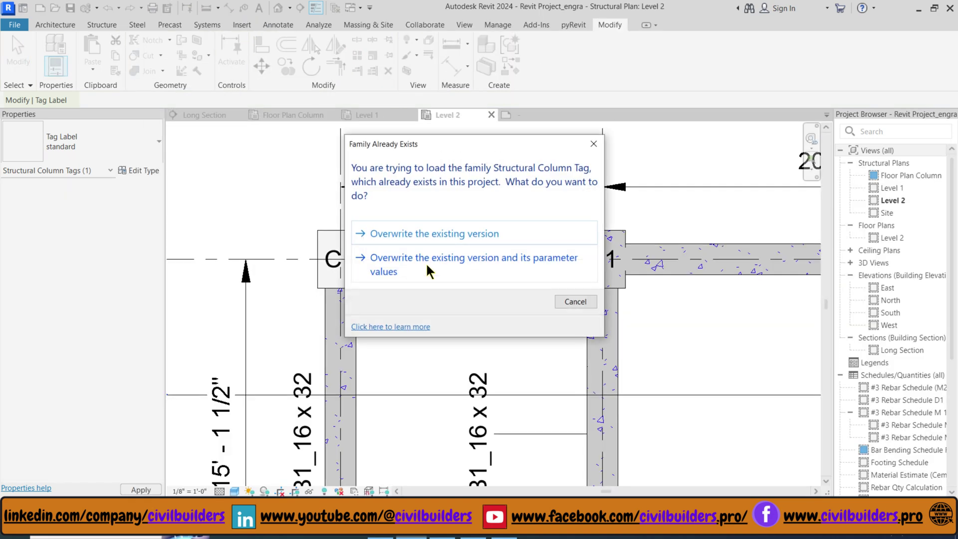
click(428, 267)
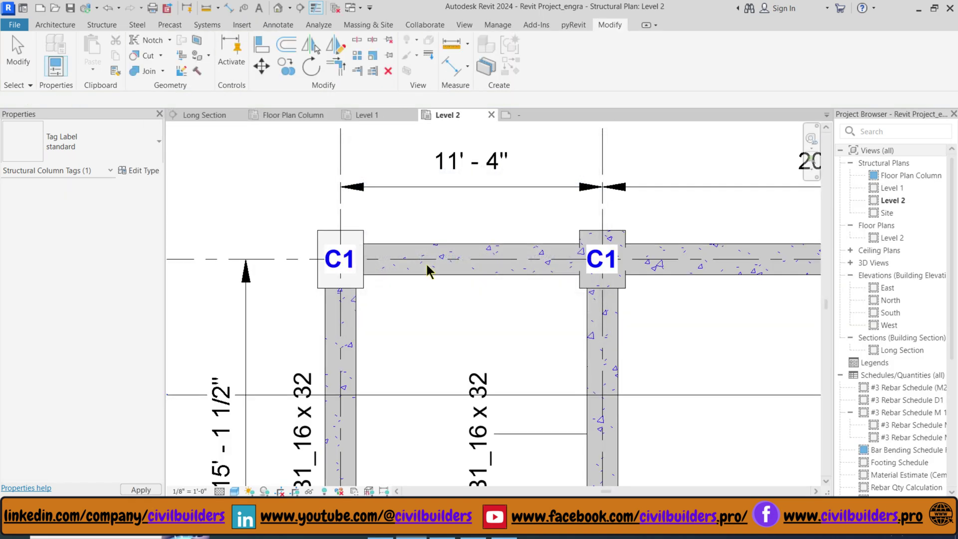
scroll(430, 264, down, 3)
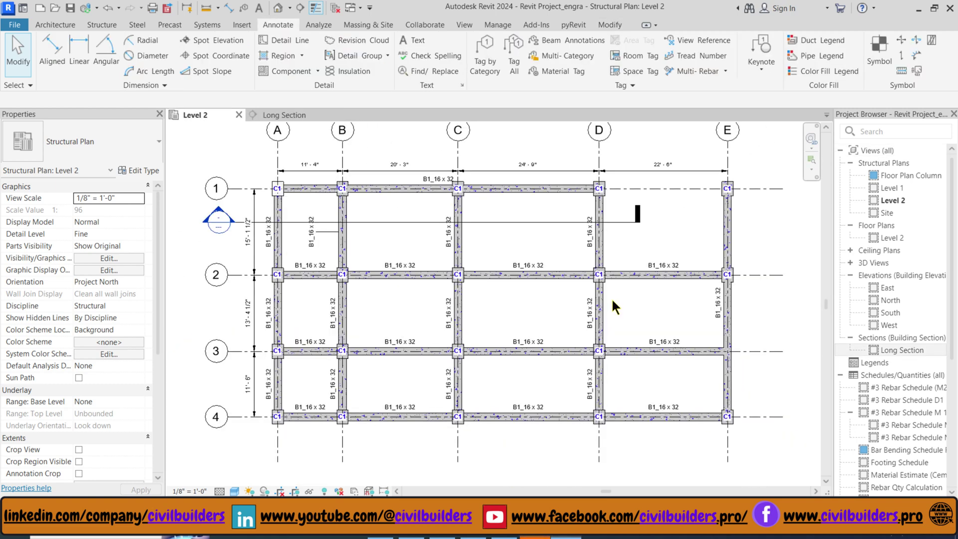
In the Long Section view, set the presentation of all seven beam stirrup sets between grids A and D to show only the middle bar
click(301, 115)
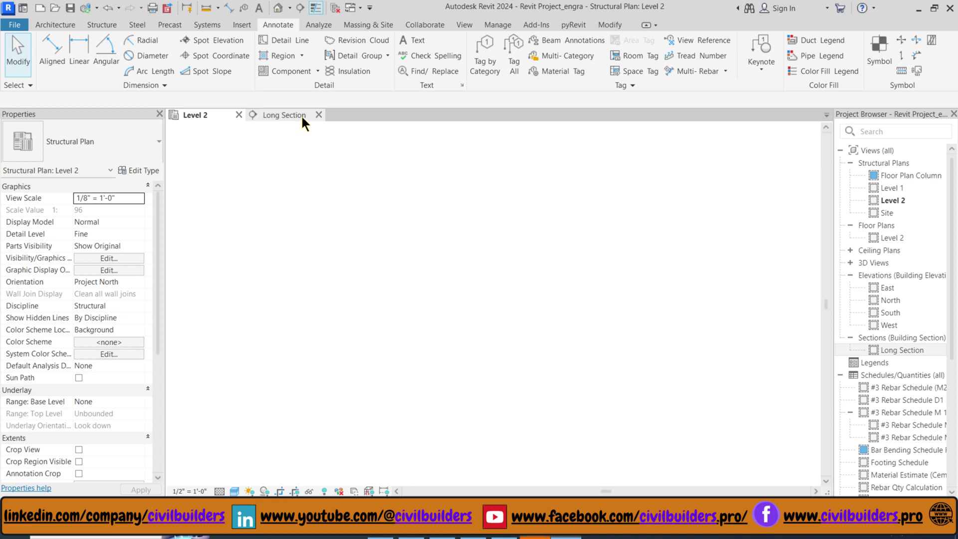
scroll(747, 321, up, 3)
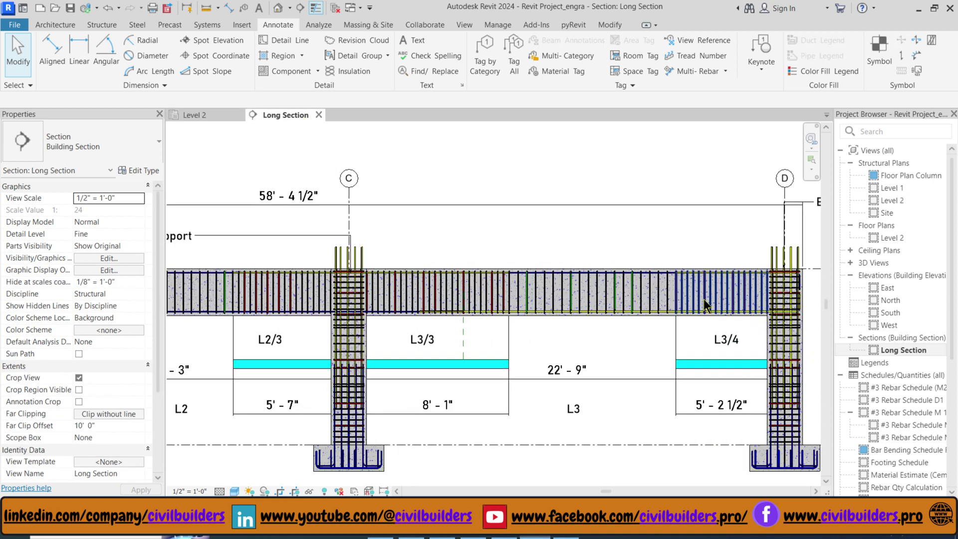
scroll(643, 288, down, 2)
scroll(668, 289, up, 1)
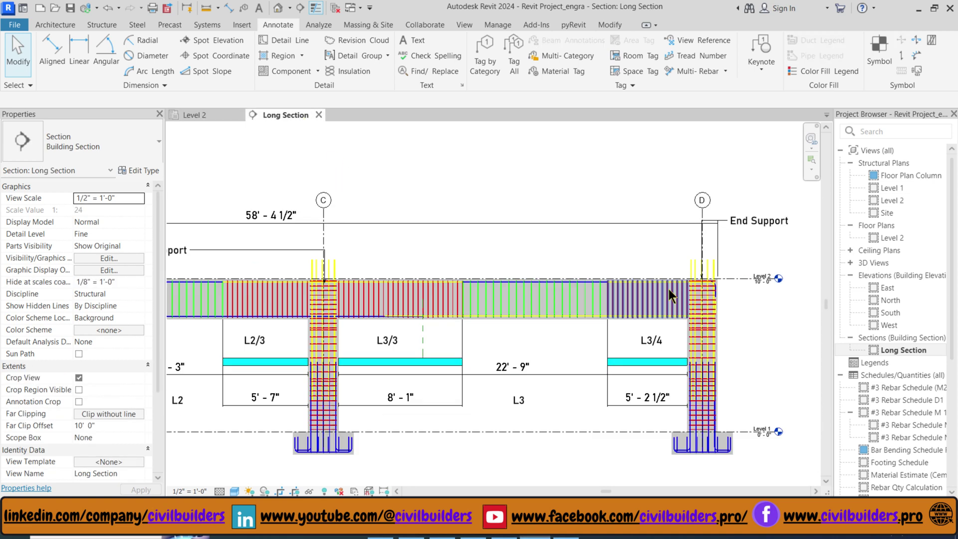
click(638, 295)
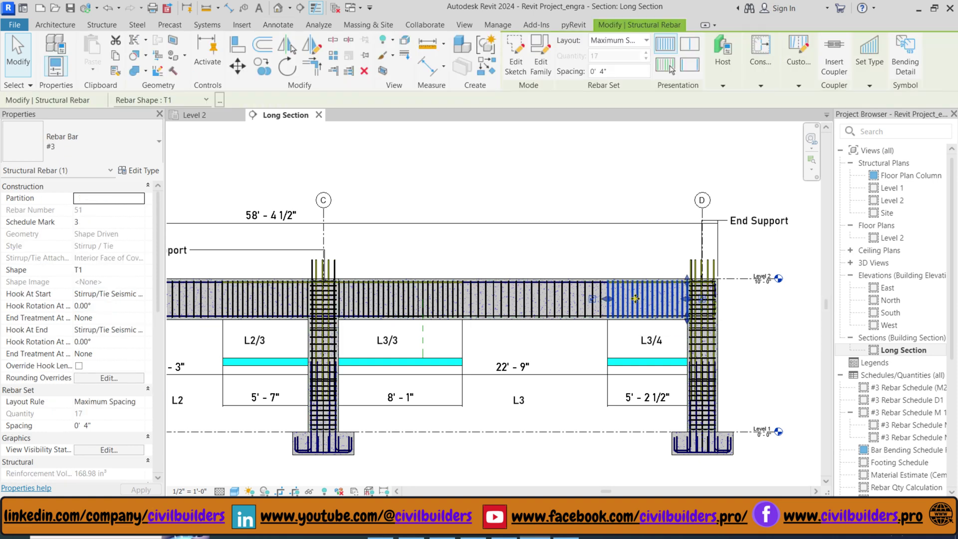
ctrl+click(554, 299)
ctrl+click(405, 299)
ctrl+click(270, 300)
ctrl+click(202, 299)
scroll(410, 299, down, 2)
middle_drag(199, 299, 364, 299)
ctrl+click(344, 299)
scroll(342, 297, up, 4)
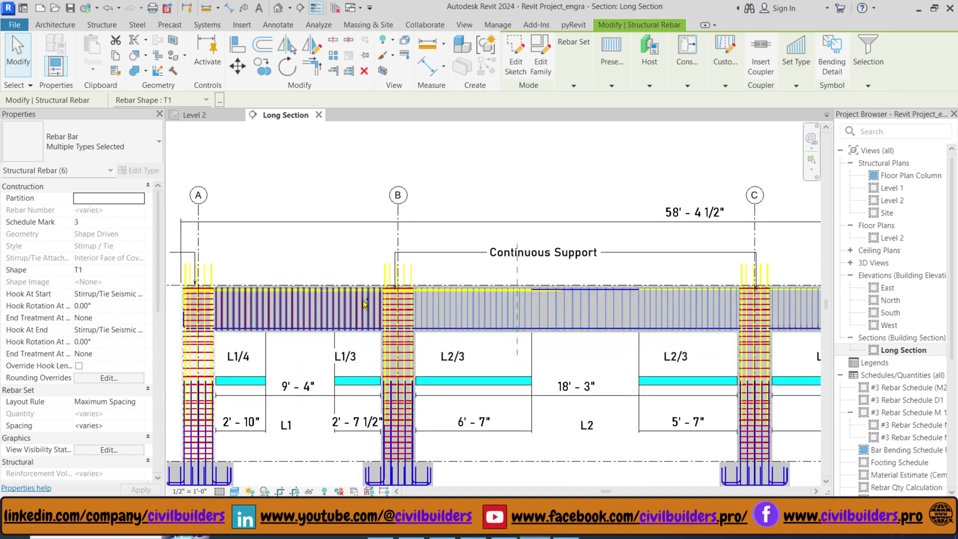
ctrl+click(364, 300)
scroll(337, 275, down, 5)
scroll(689, 288, up, 4)
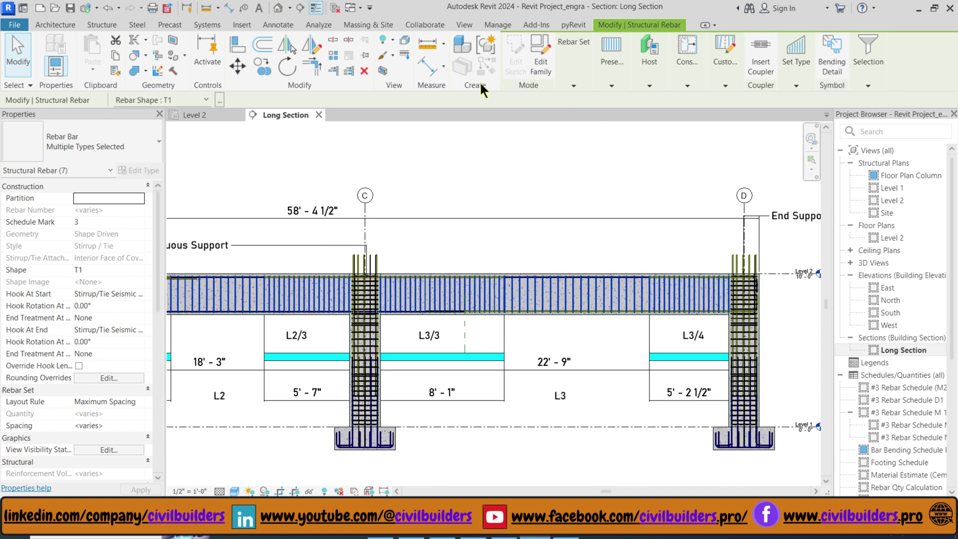
mouse_move(606, 74)
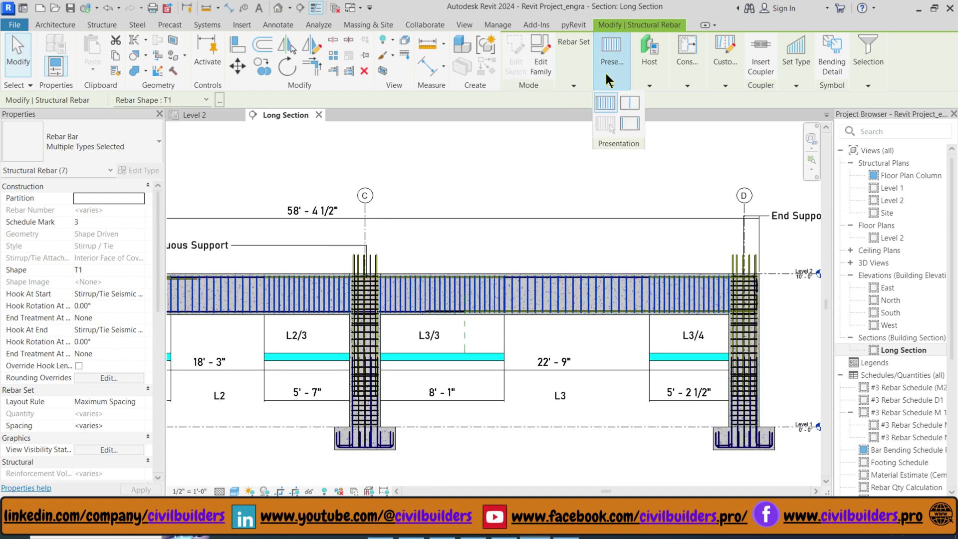
click(627, 100)
key(Escape)
scroll(721, 277, down, 3)
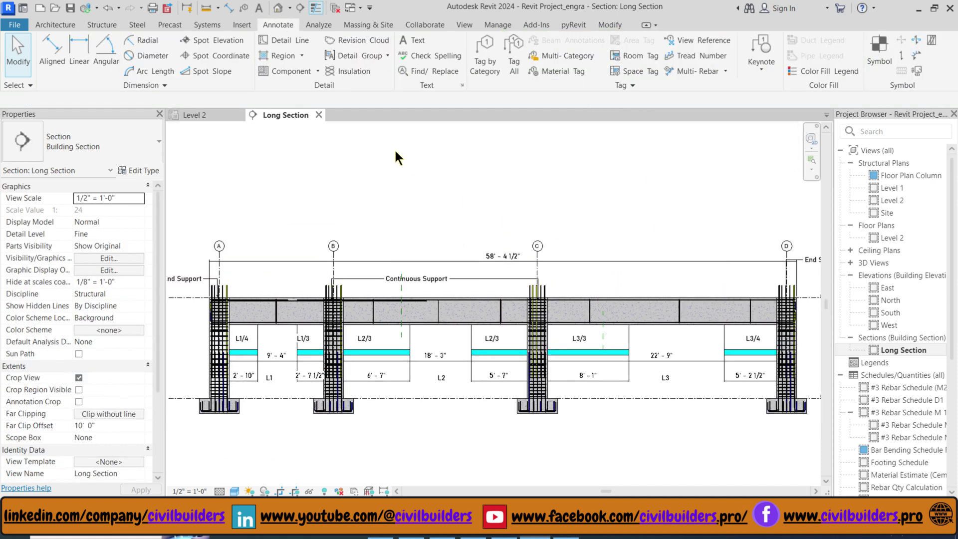
Place aligned multi-rebar annotations above the beam for the three stirrup sets of span L3, between grids C and D
click(727, 69)
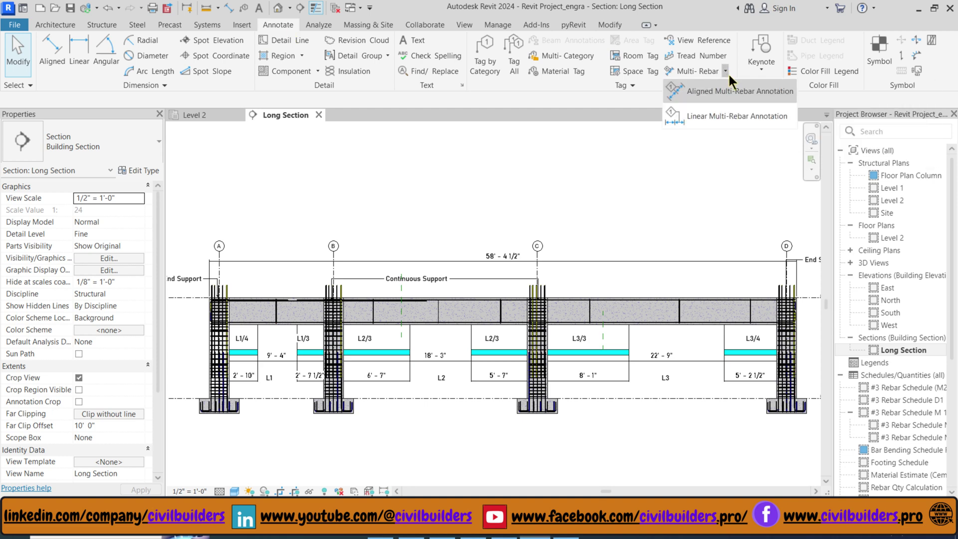
click(727, 92)
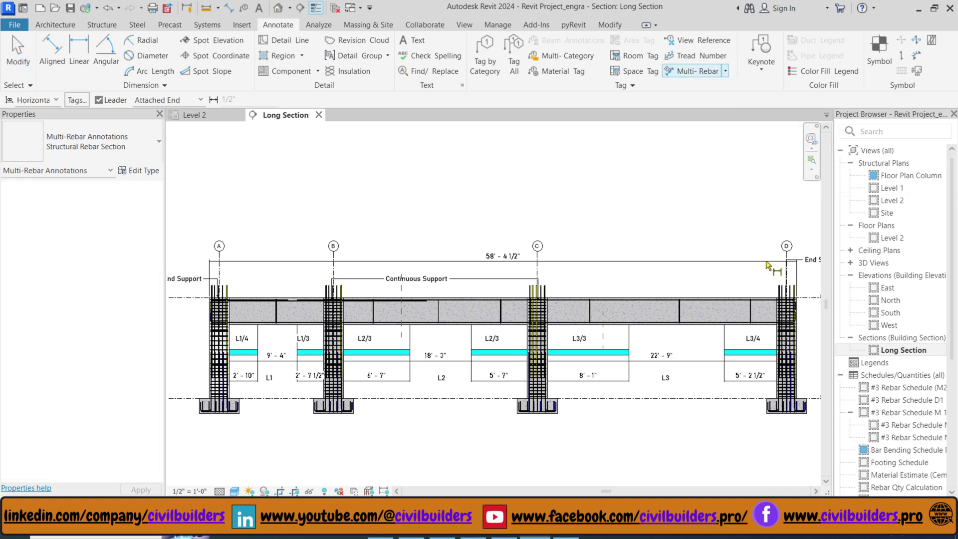
scroll(754, 314, up, 2)
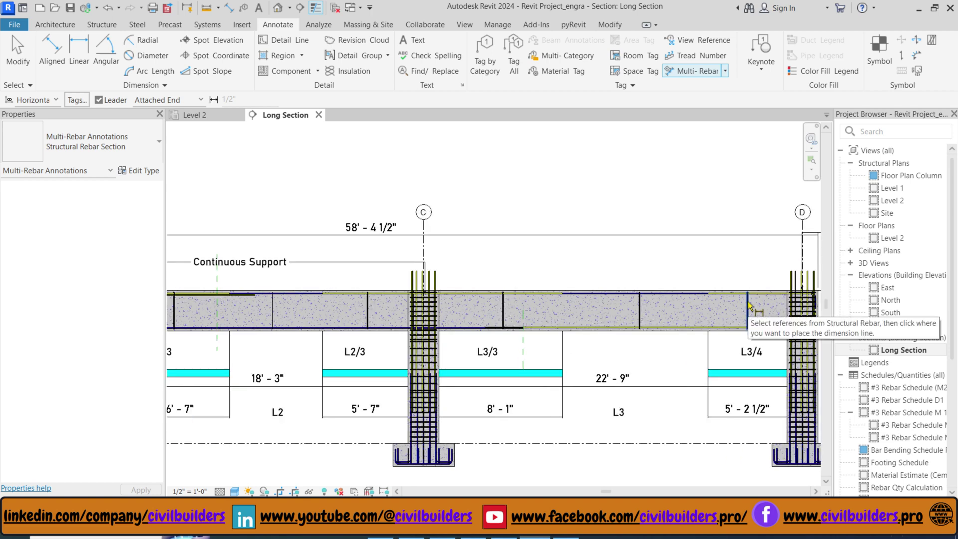
click(748, 311)
scroll(745, 268, up, 2)
click(745, 270)
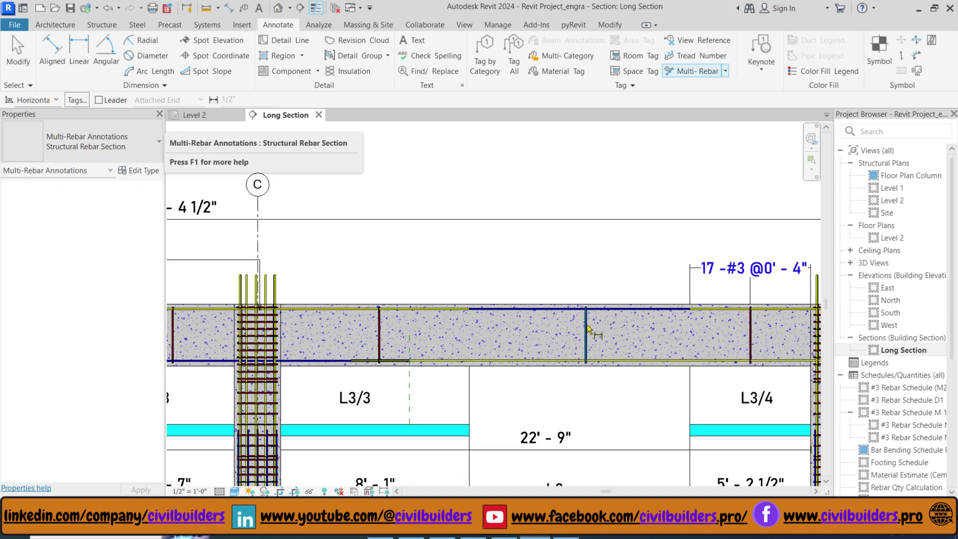
click(594, 267)
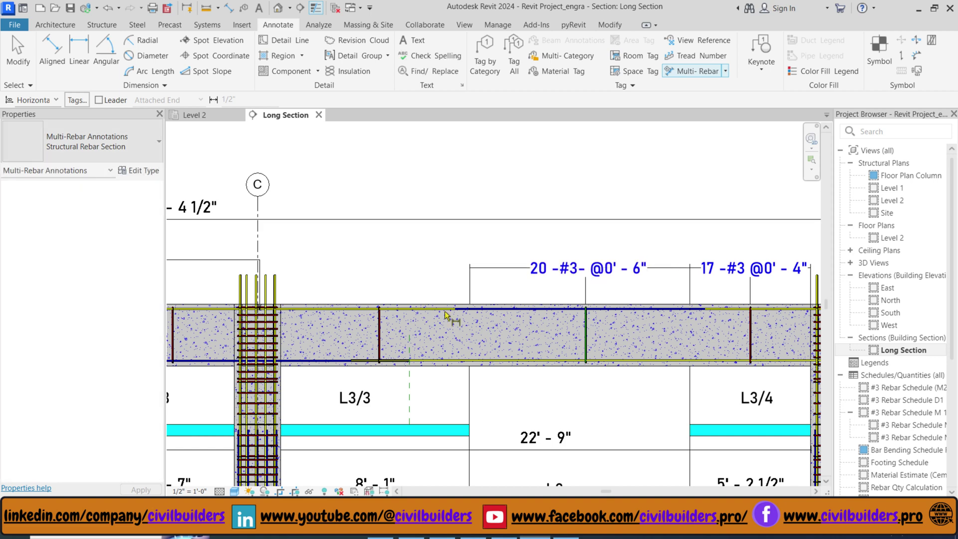
click(380, 335)
click(393, 269)
Annotate the three stirrup sets of span L2, between grids B and C, with aligned multi-rebar annotations above the beam
middle_drag(470, 272, 731, 285)
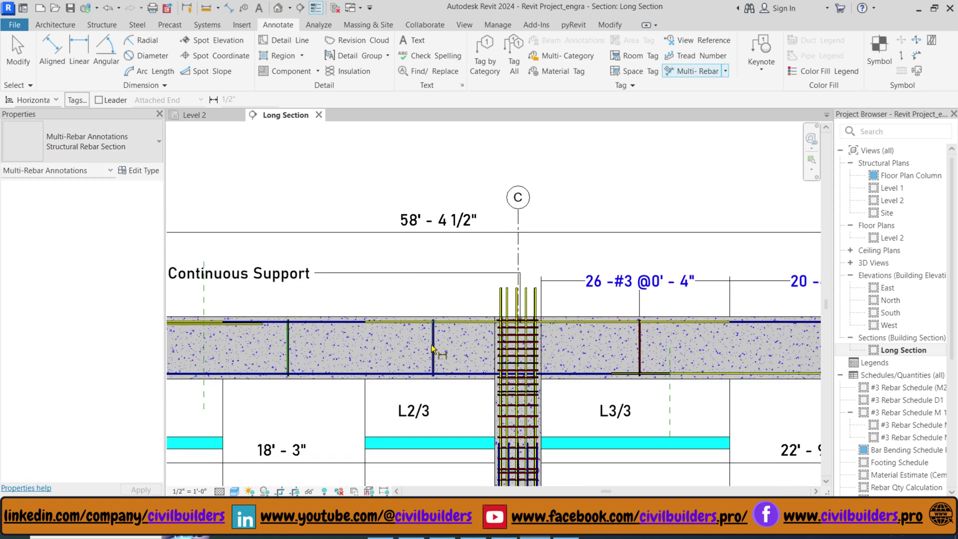
click(435, 352)
click(435, 268)
click(288, 344)
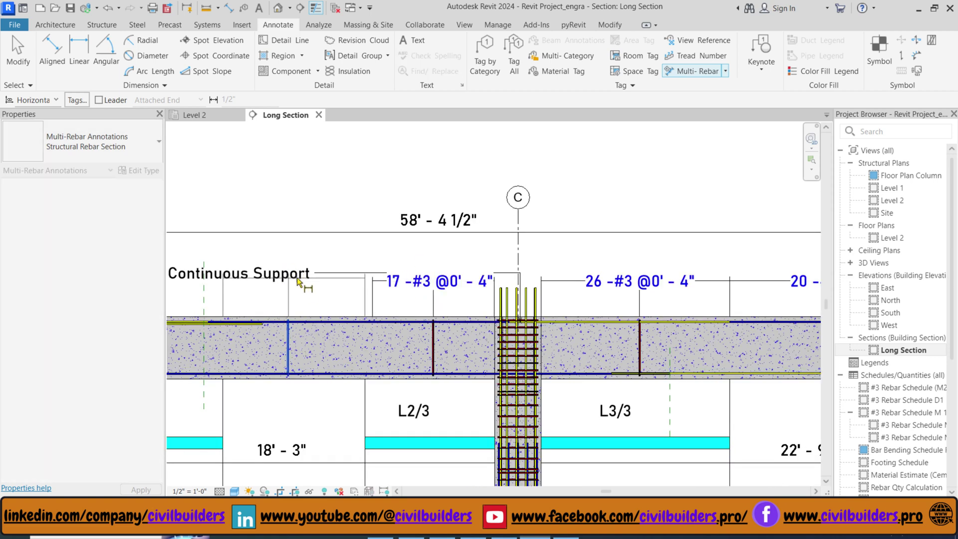
click(296, 280)
click(295, 262)
middle_drag(296, 262, 527, 274)
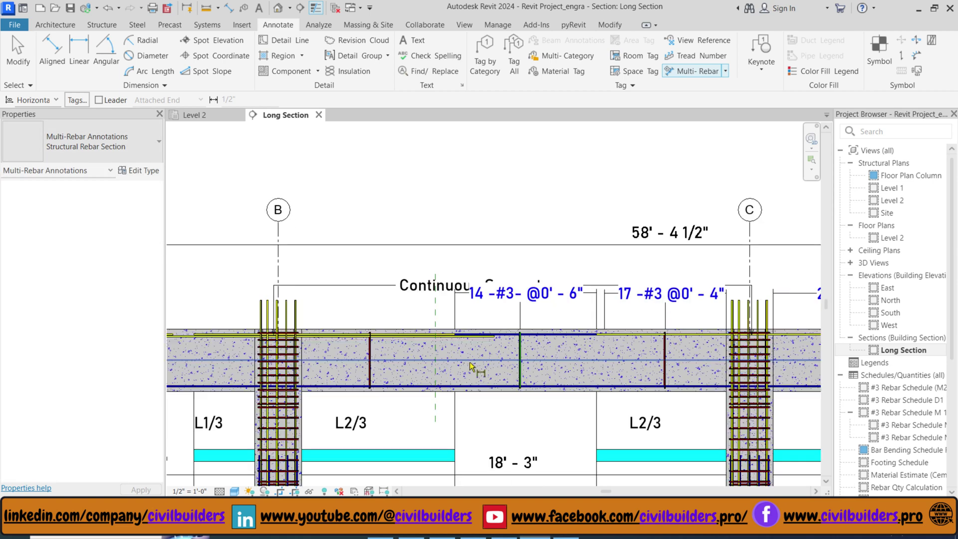
click(370, 360)
click(379, 295)
Place an aligned multi-rebar annotation above the beam for the stirrup set of span L1, and end the command
middle_drag(177, 283, 384, 290)
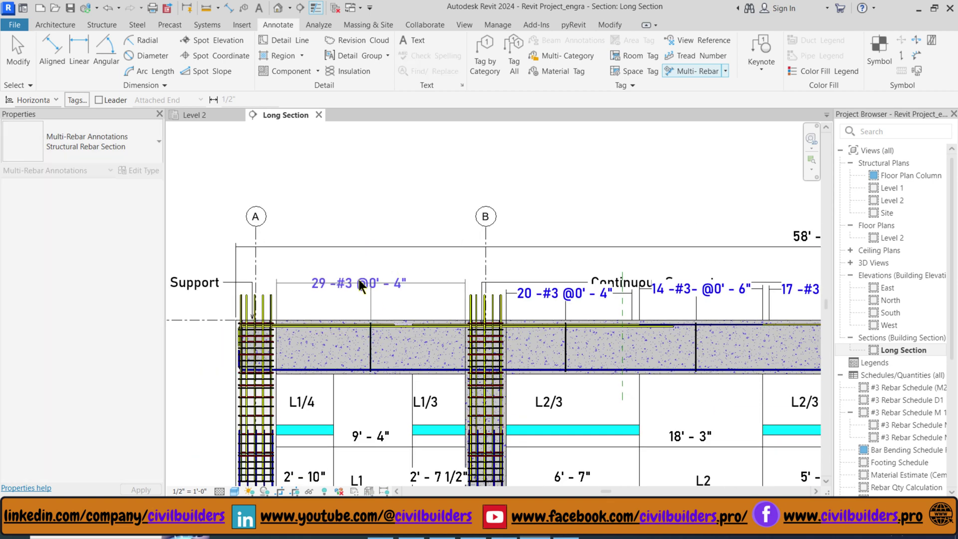
click(358, 279)
scroll(338, 283, down, 3)
key(Escape)
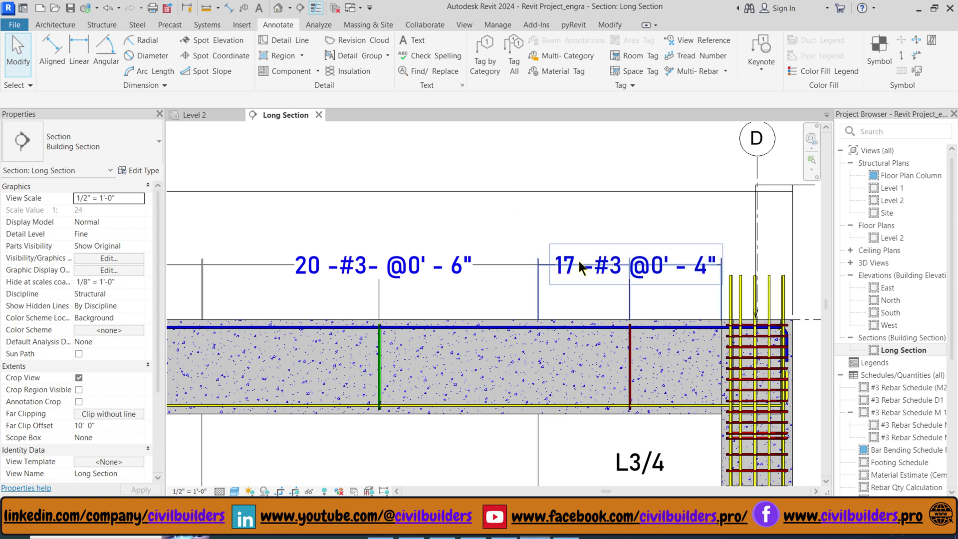
Set the tick mark of the multi-rebar annotations' linear dimension style to Arrow Filled 15 Degree
click(571, 273)
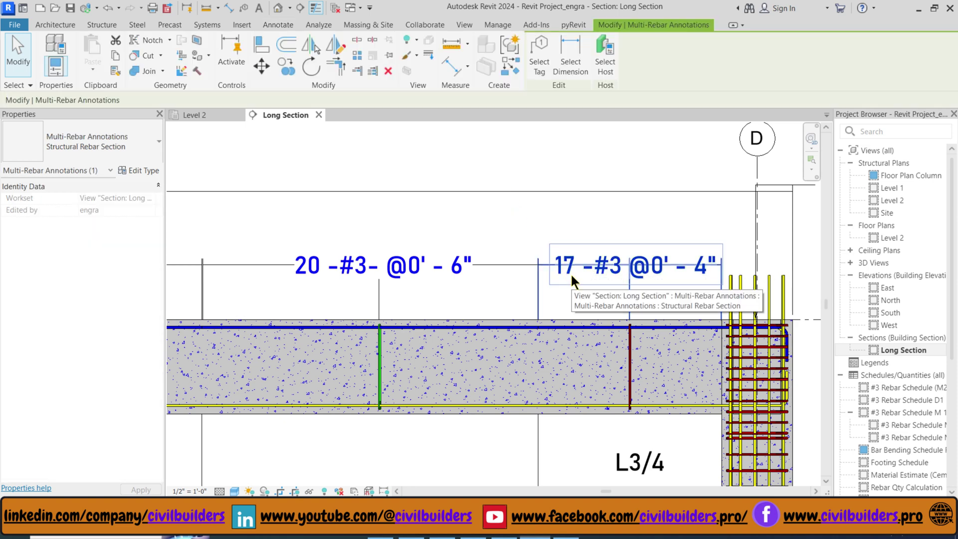
click(576, 49)
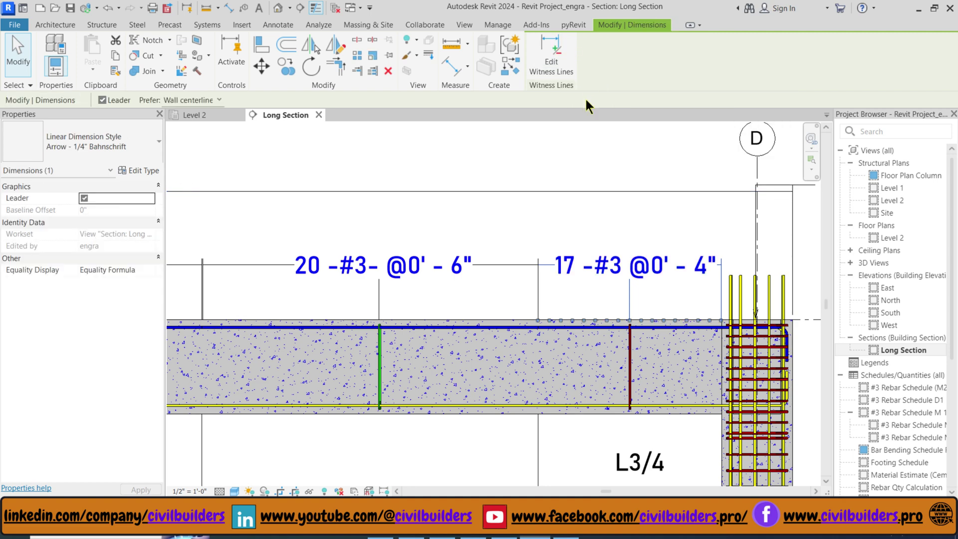
click(150, 173)
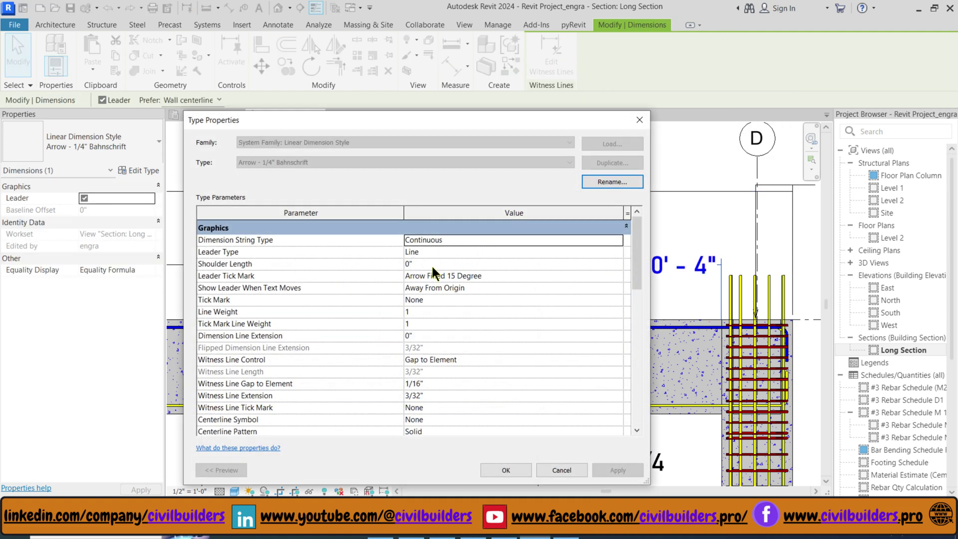
click(475, 300)
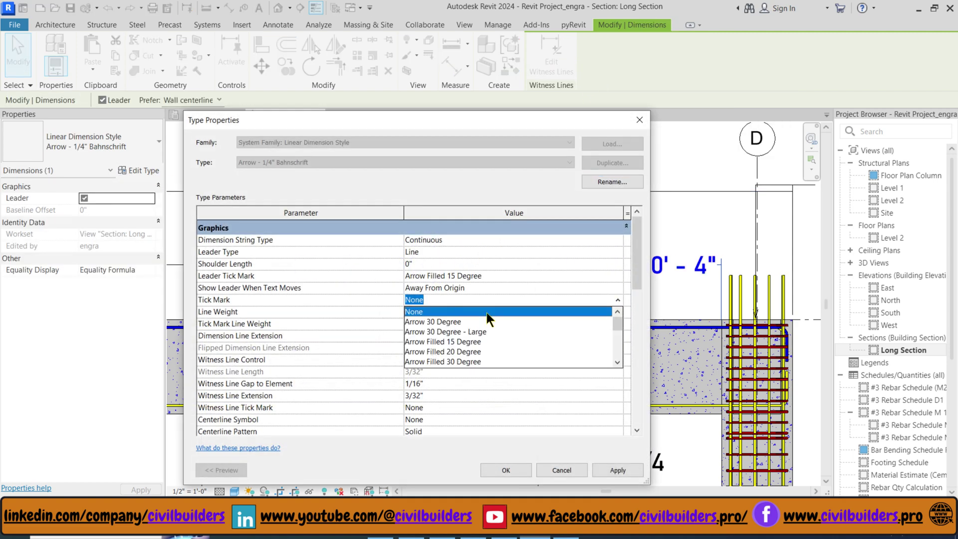
click(446, 342)
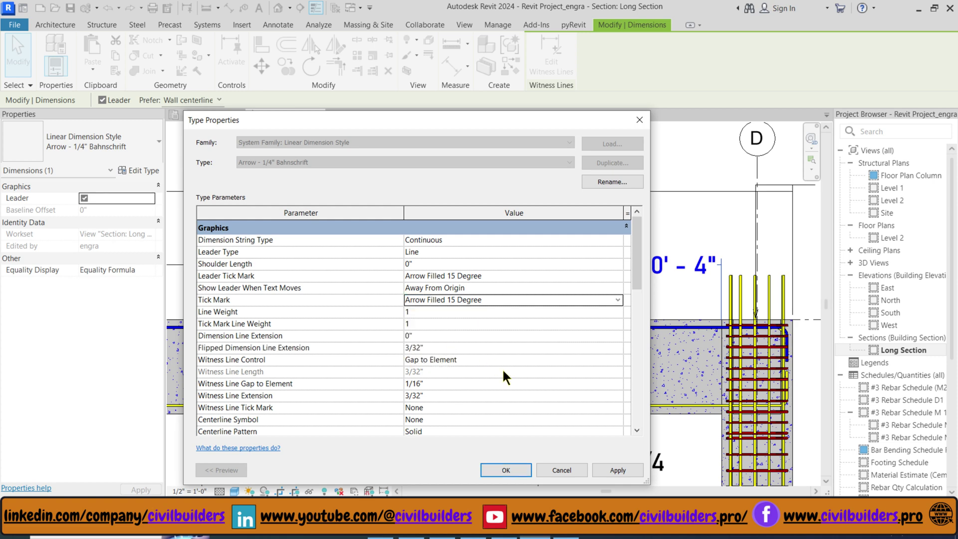
click(519, 466)
scroll(567, 275, up, 3)
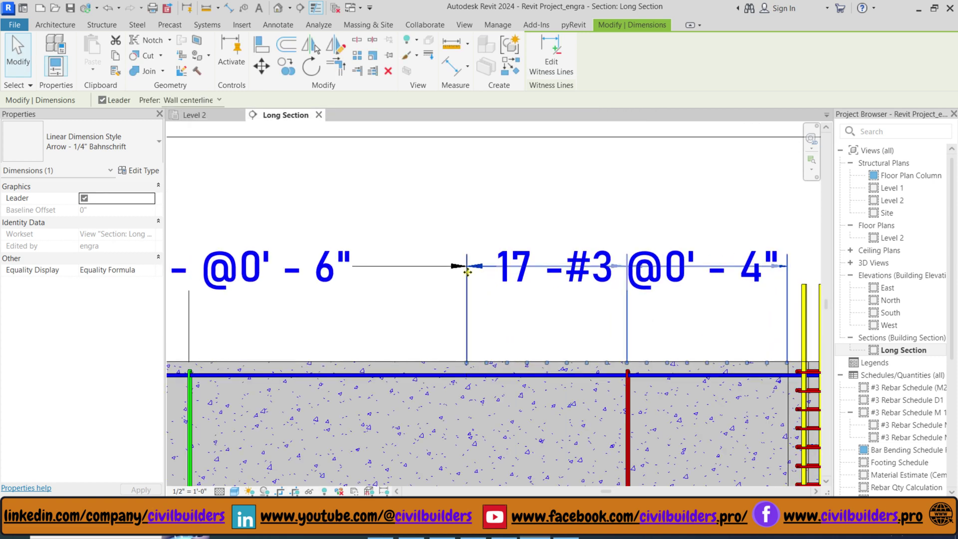
key(Escape)
scroll(559, 277, down, 3)
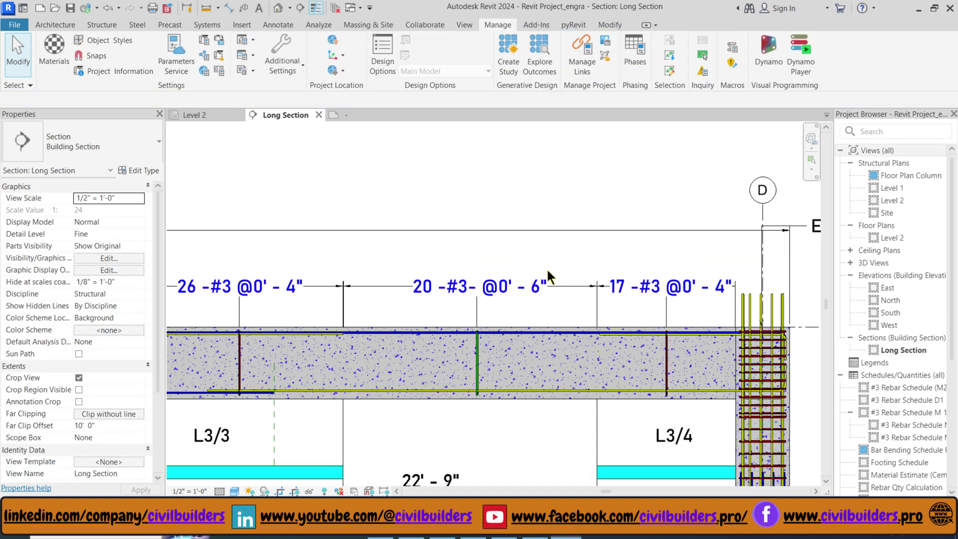
Tag the continuous #6 bars and the extra #6 Top bars in span L3 near grid D, above the beam
scroll(564, 315, up, 2)
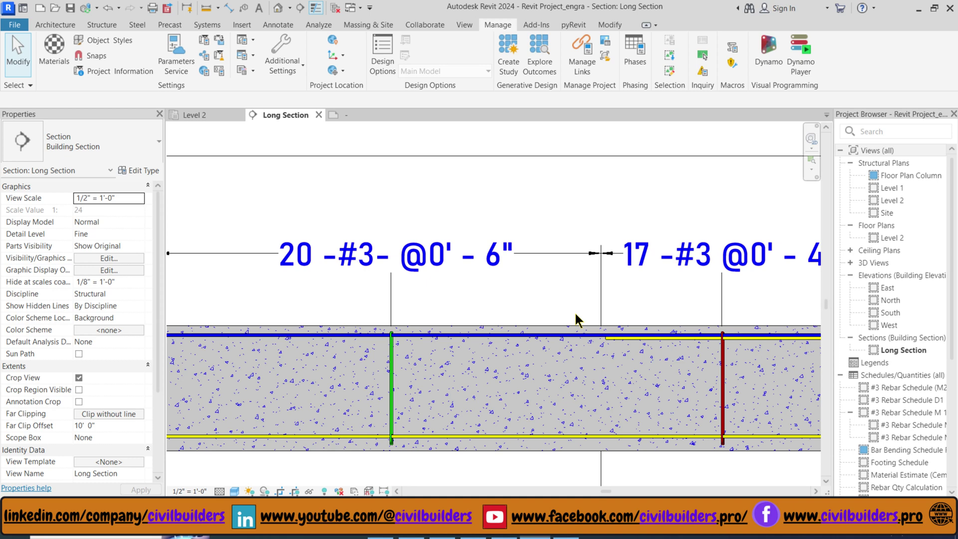
key(t)
key(g)
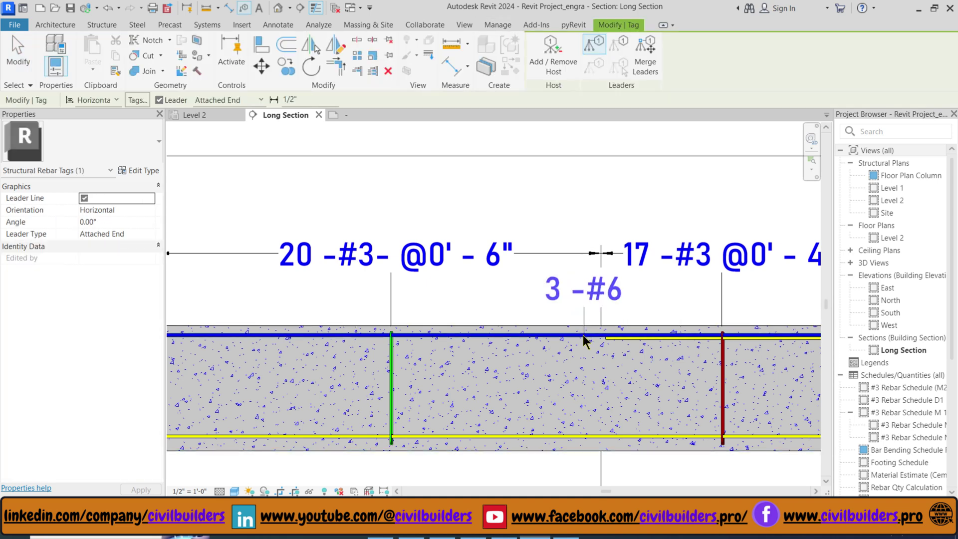
click(543, 340)
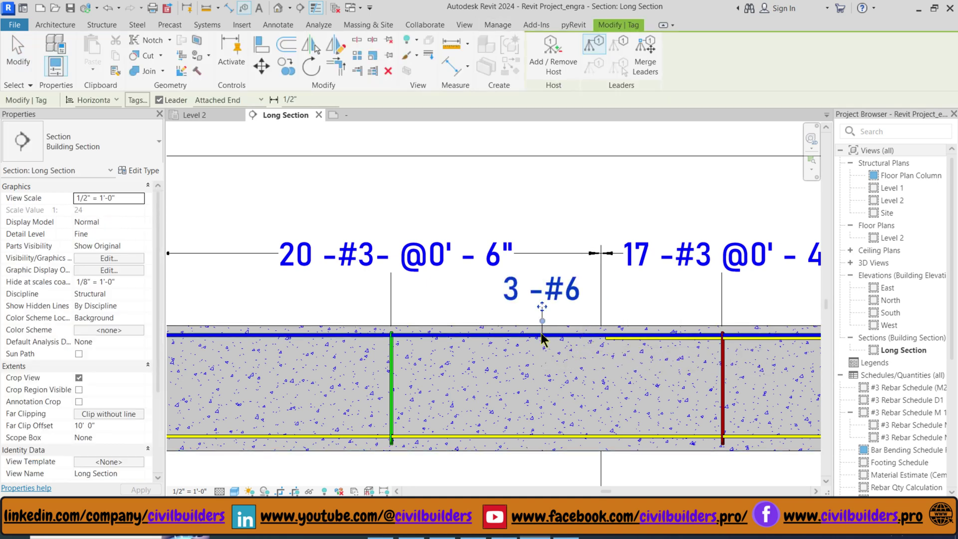
scroll(689, 325, up, 2)
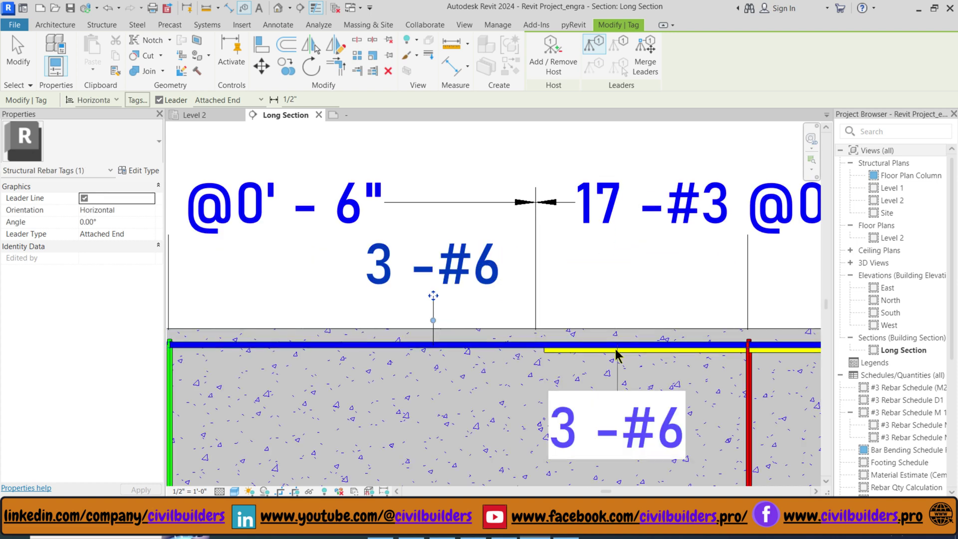
click(669, 344)
scroll(729, 253, down, 5)
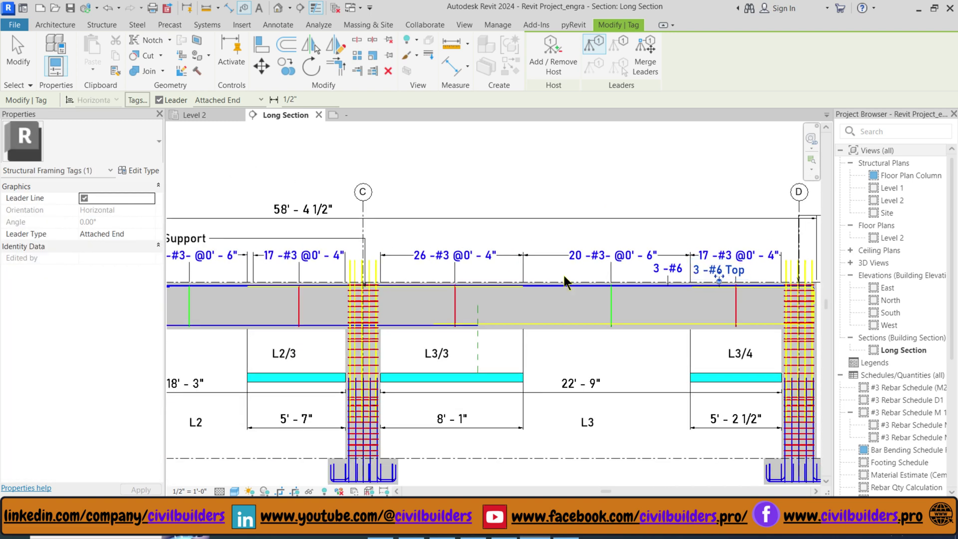
Tag the extra #6 Top bars and the continuous #6 bars in span L3 near grid C, above the beam
scroll(468, 290, up, 5)
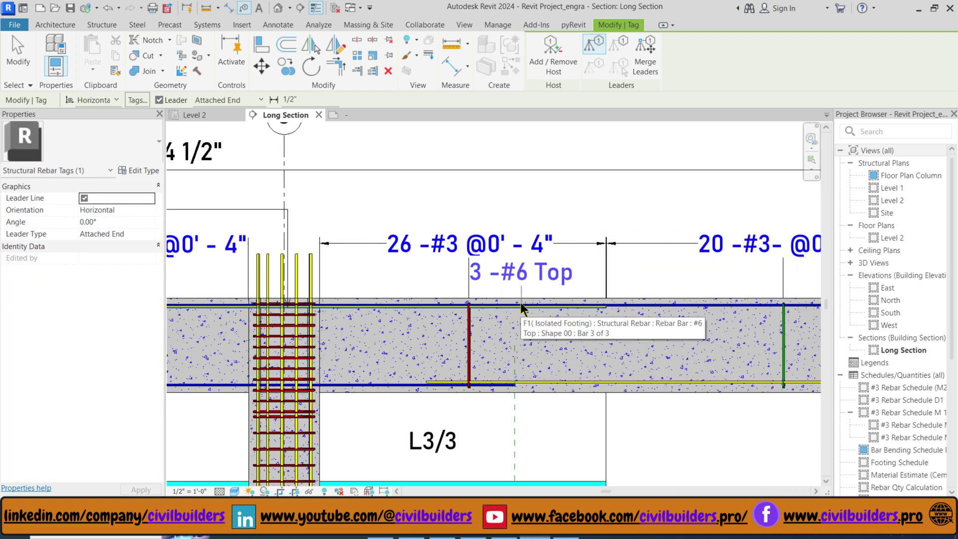
scroll(521, 302, up, 5)
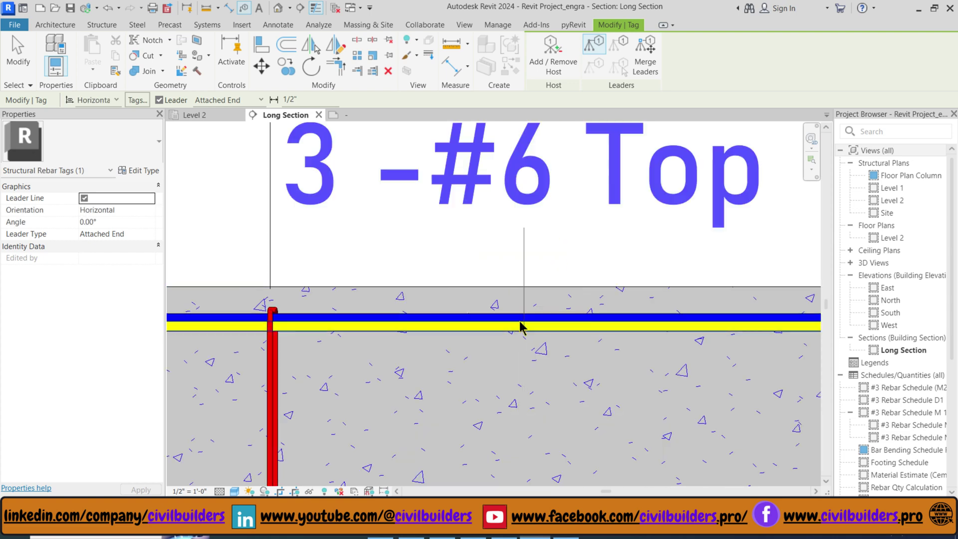
click(521, 327)
scroll(477, 306, down, 3)
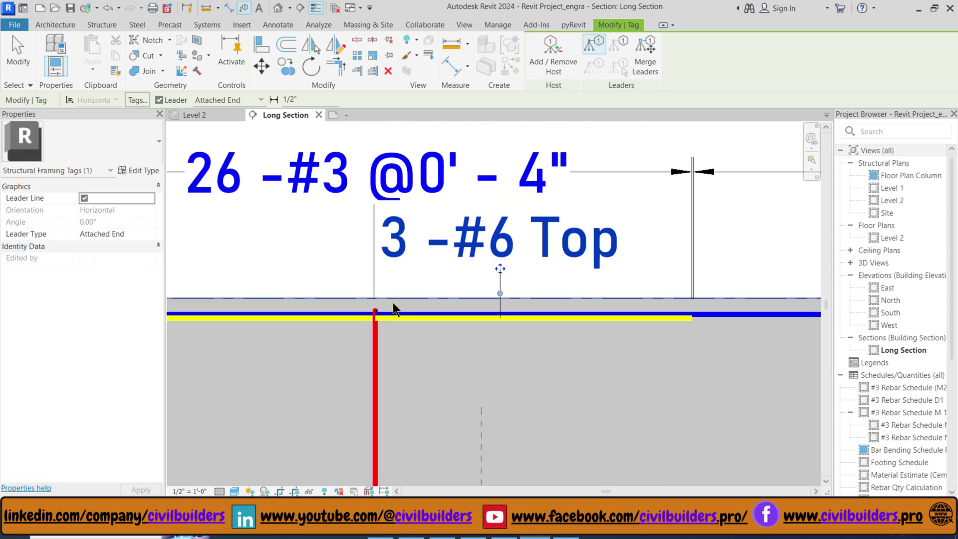
scroll(349, 313, down, 3)
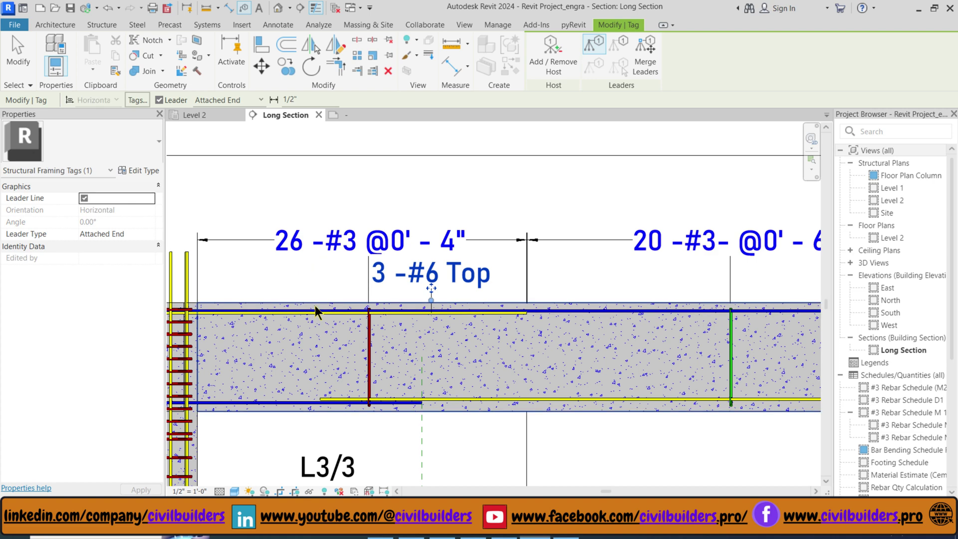
click(315, 307)
scroll(559, 300, down, 2)
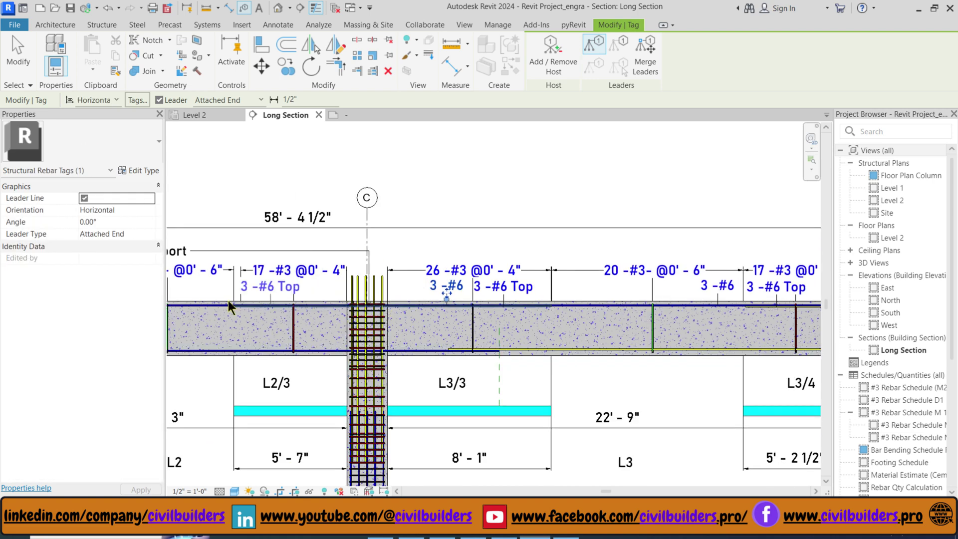
Place a tag above the beam for the continuous #6 top bars in the middle of span L2
scroll(281, 312, up, 2)
scroll(262, 308, up, 2)
scroll(336, 316, down, 2)
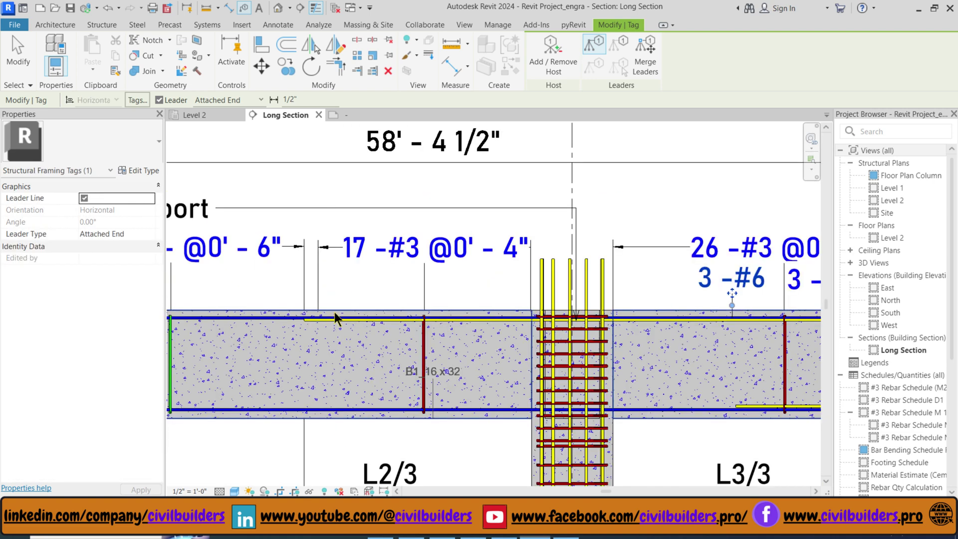
scroll(572, 311, down, 2)
scroll(400, 315, up, 2)
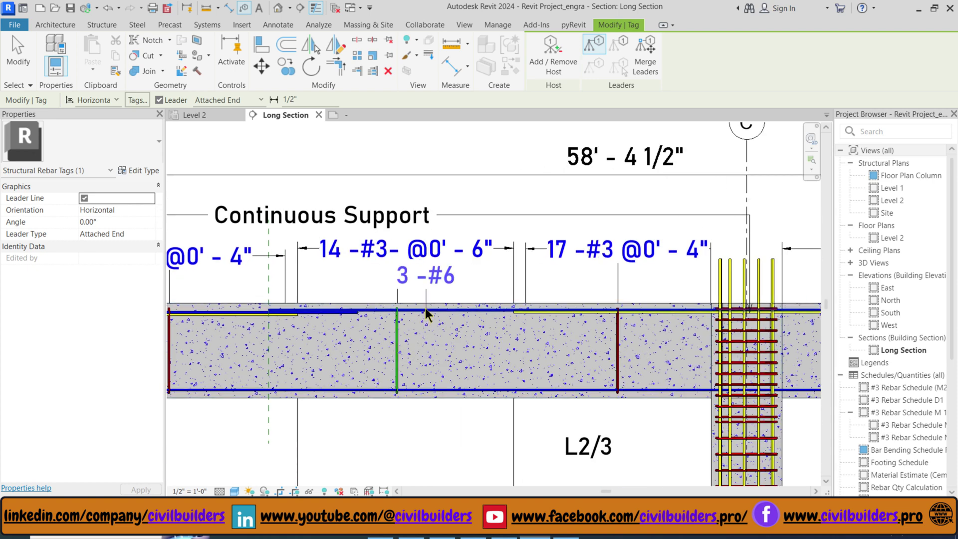
scroll(579, 315, down, 2)
Tag the extra #6 Top bars at both ends of span L1, near grids A and B, and end the command
scroll(351, 301, up, 2)
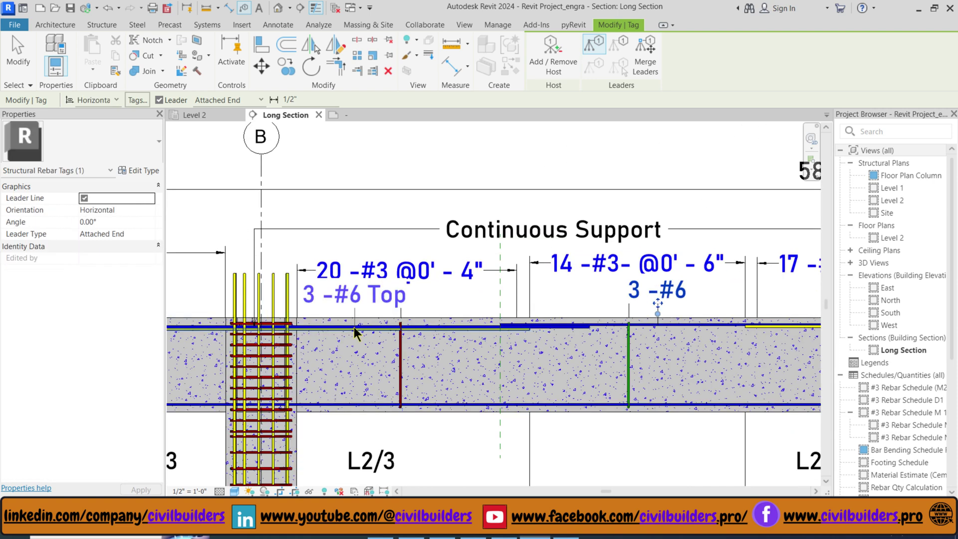
scroll(384, 332, up, 2)
scroll(391, 335, down, 2)
scroll(337, 327, up, 1)
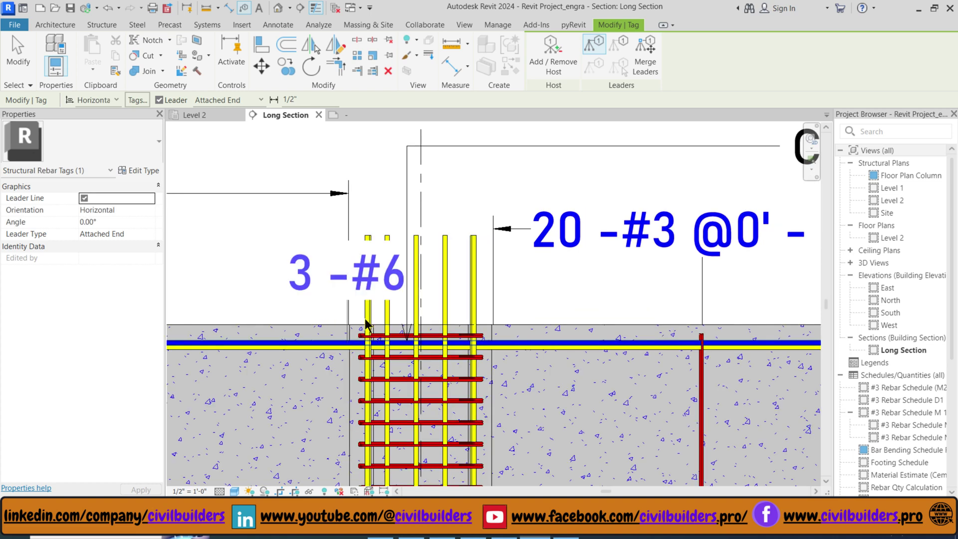
scroll(362, 307, down, 5)
scroll(629, 309, down, 2)
scroll(415, 317, up, 5)
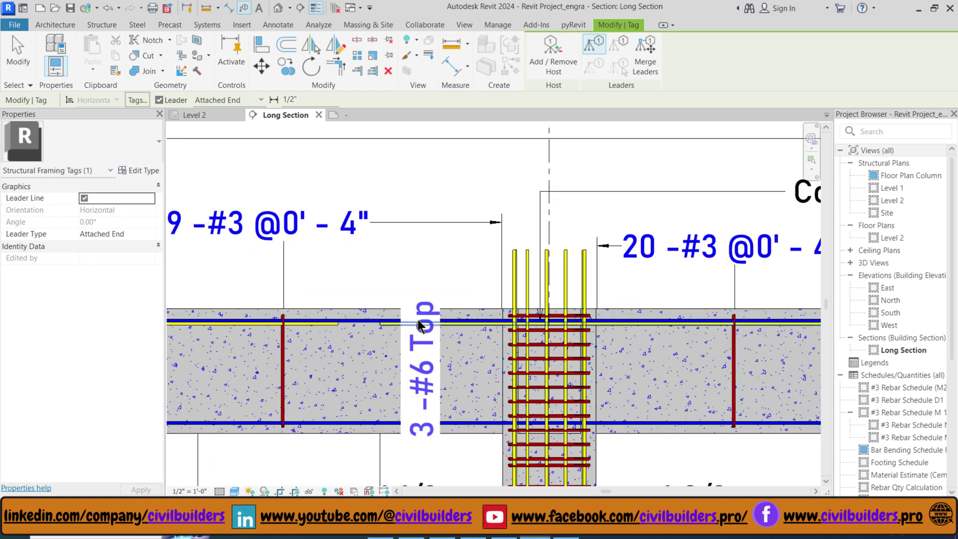
key(Escape)
scroll(561, 327, down, 3)
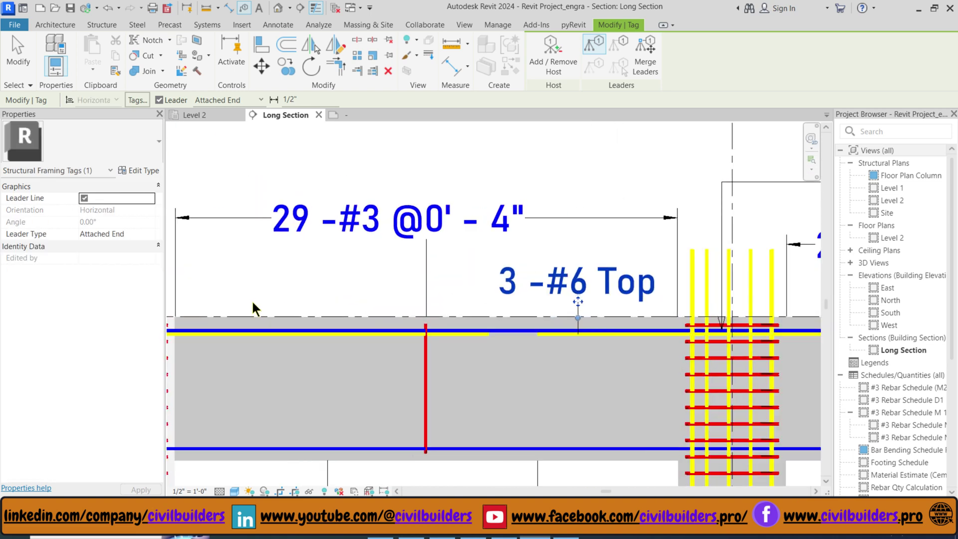
click(268, 333)
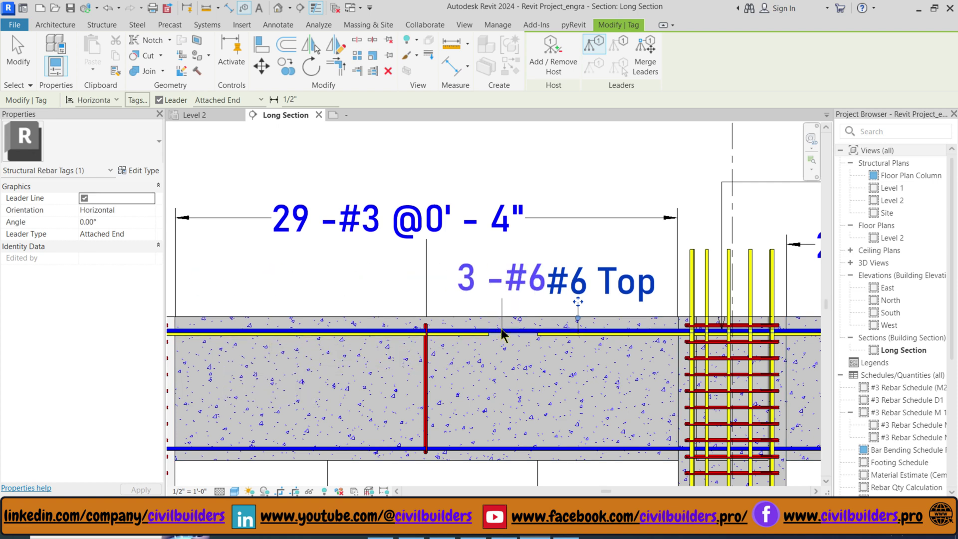
click(236, 332)
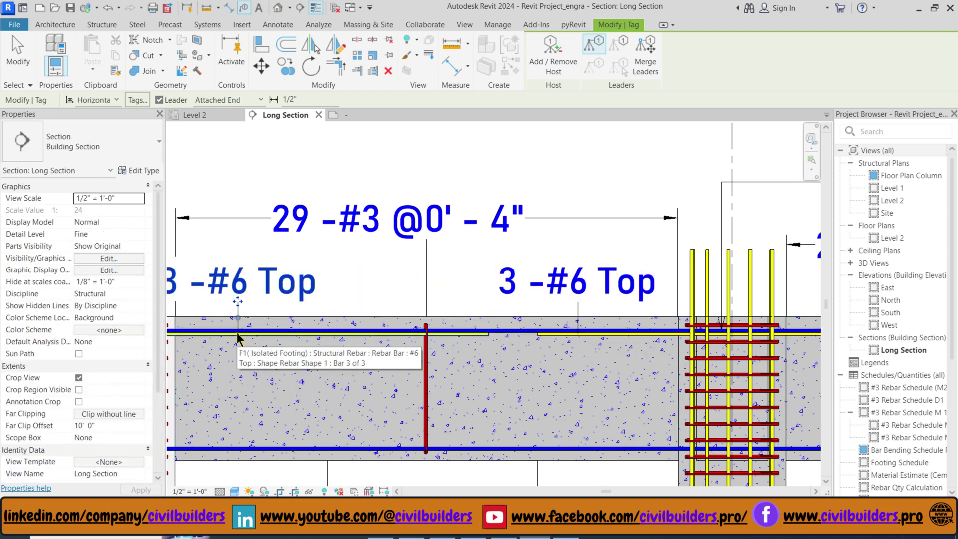
scroll(451, 273, down, 2)
scroll(341, 297, up, 2)
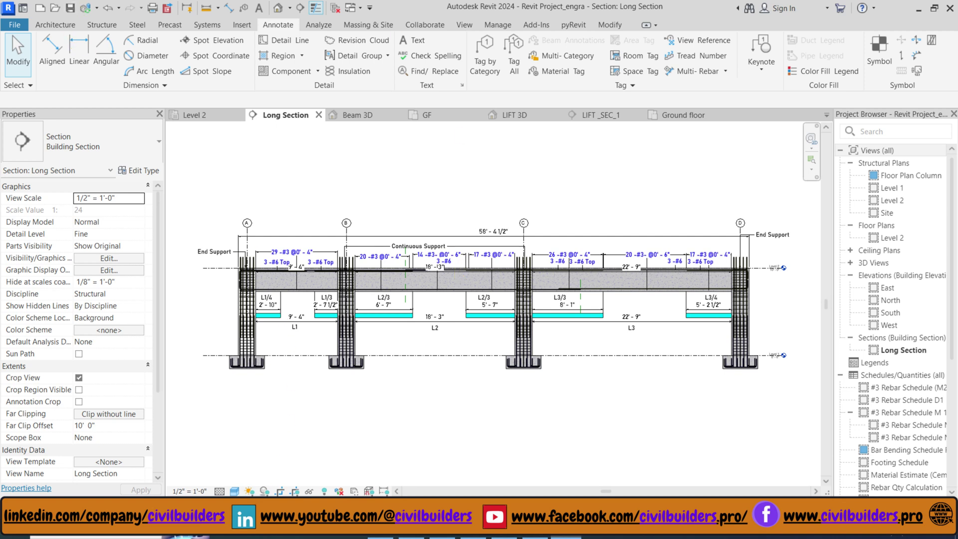
Show the section's crop region and raise its lower edge to just below the span labels, cropping out the footings
click(295, 492)
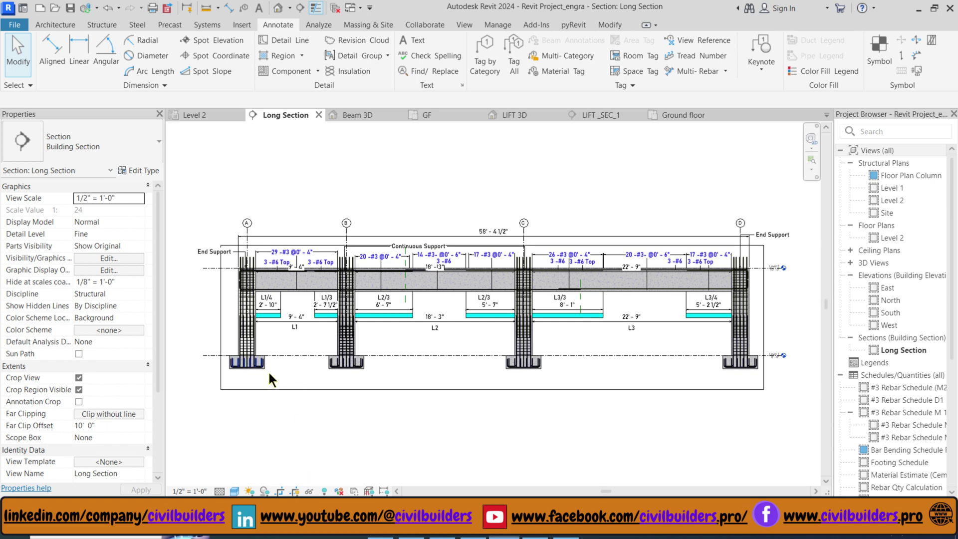
click(280, 388)
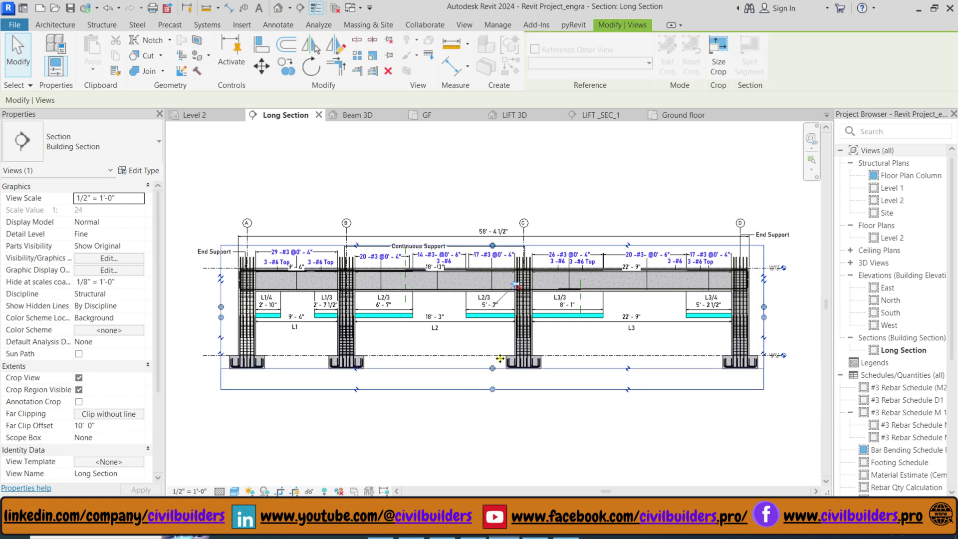
drag(499, 359, 505, 332)
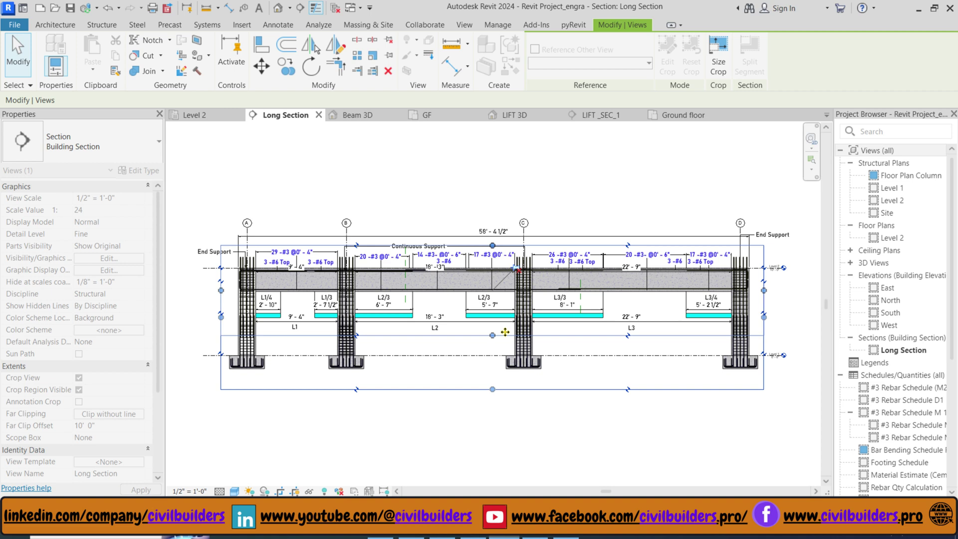
click(508, 425)
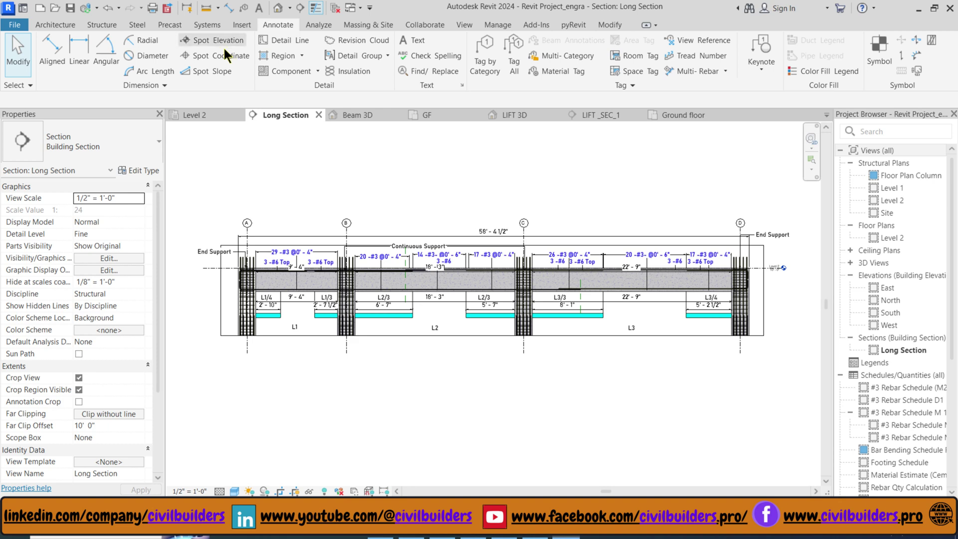
Place a Break Line detail component across the lower part of the column at grid A
click(317, 71)
click(313, 90)
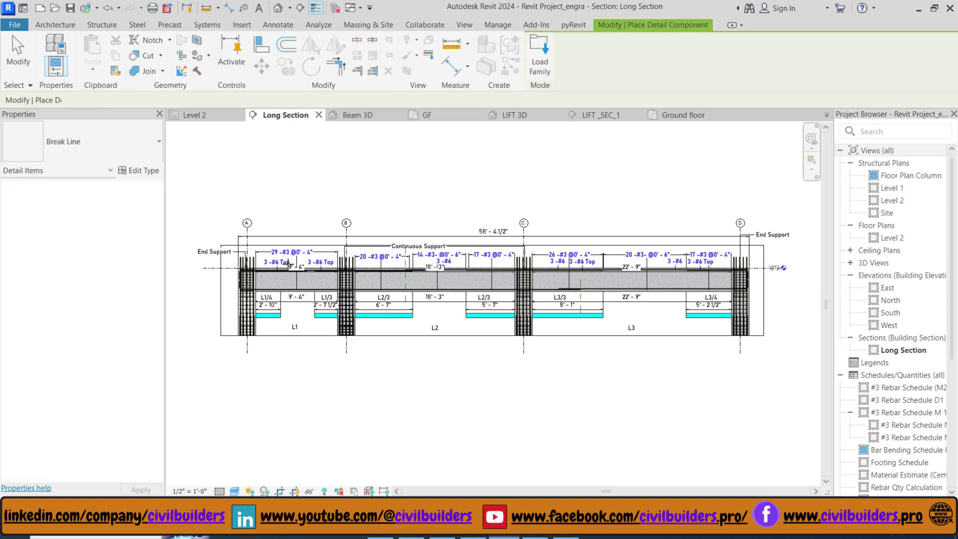
scroll(272, 305, up, 5)
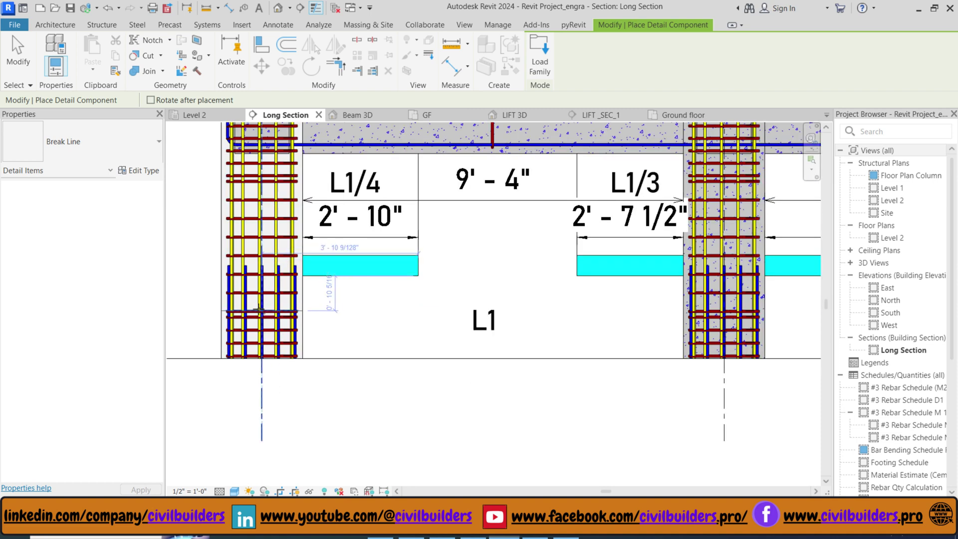
click(261, 310)
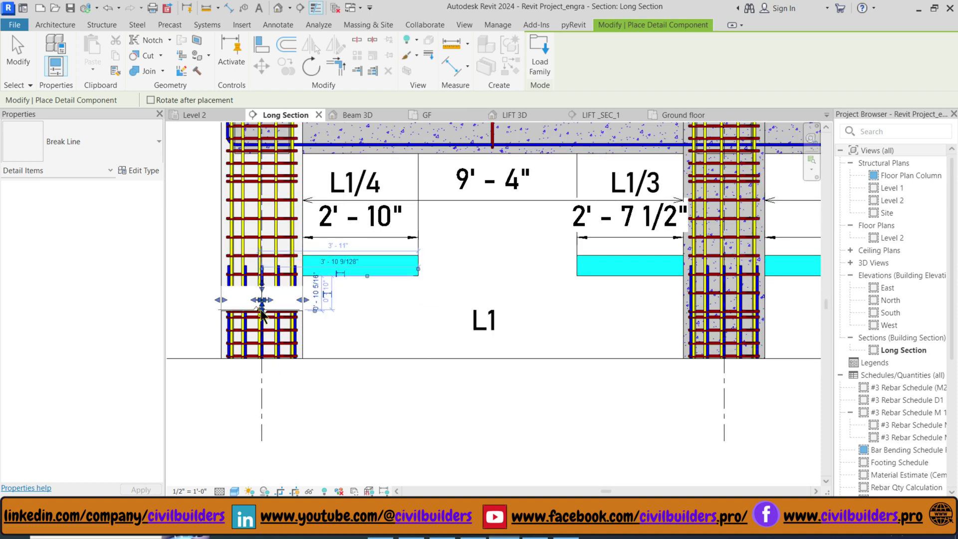
key(Escape)
Copy the grid A break line in multiple mode onto the lower columns at grids B, C and D, and end the command
key(c)
key(o)
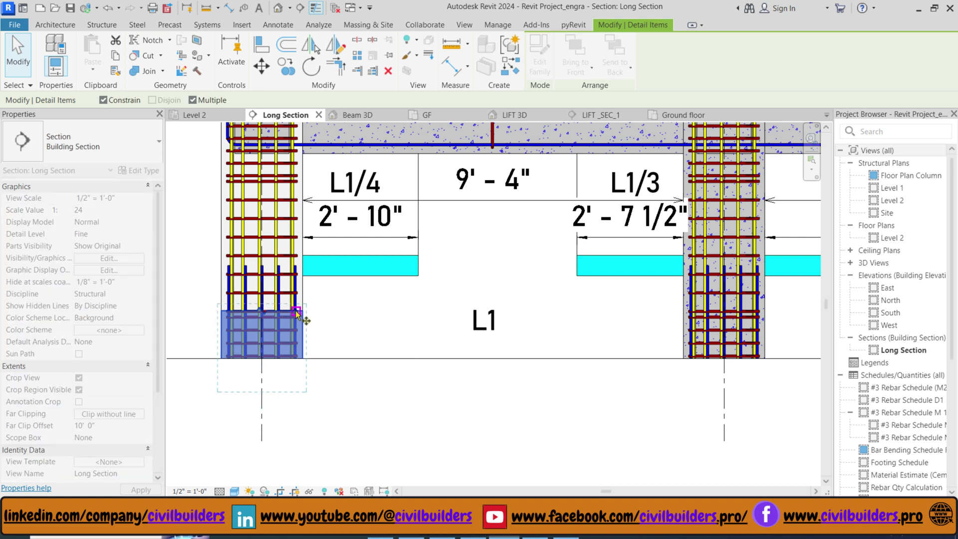
click(268, 310)
scroll(270, 312, down, 2)
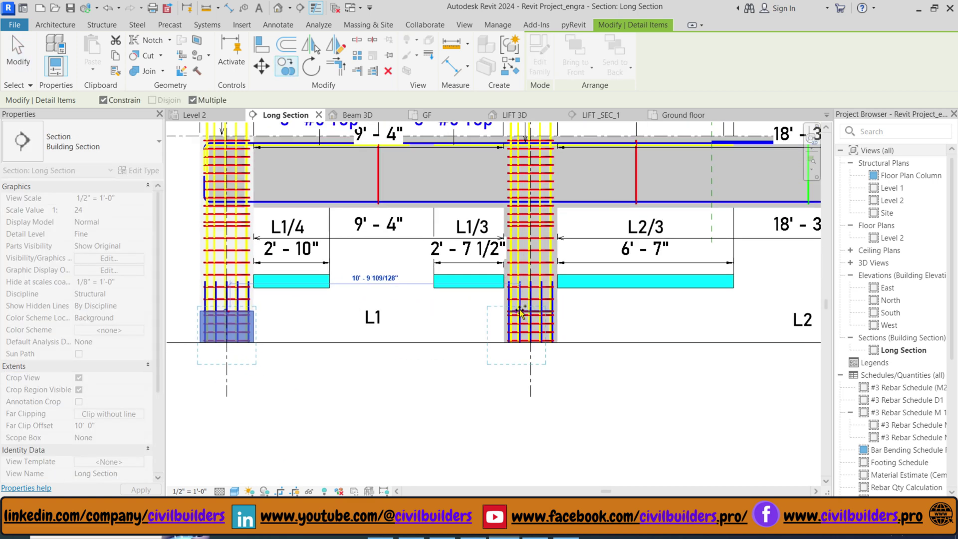
scroll(520, 310, up, 2)
click(542, 310)
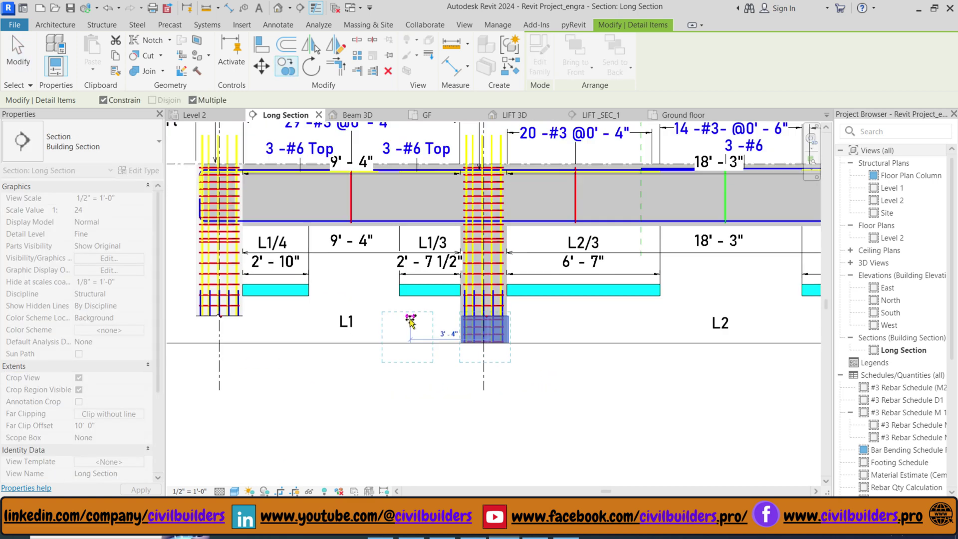
scroll(542, 311, down, 3)
scroll(563, 323, up, 3)
scroll(563, 322, down, 3)
scroll(704, 307, up, 3)
click(721, 300)
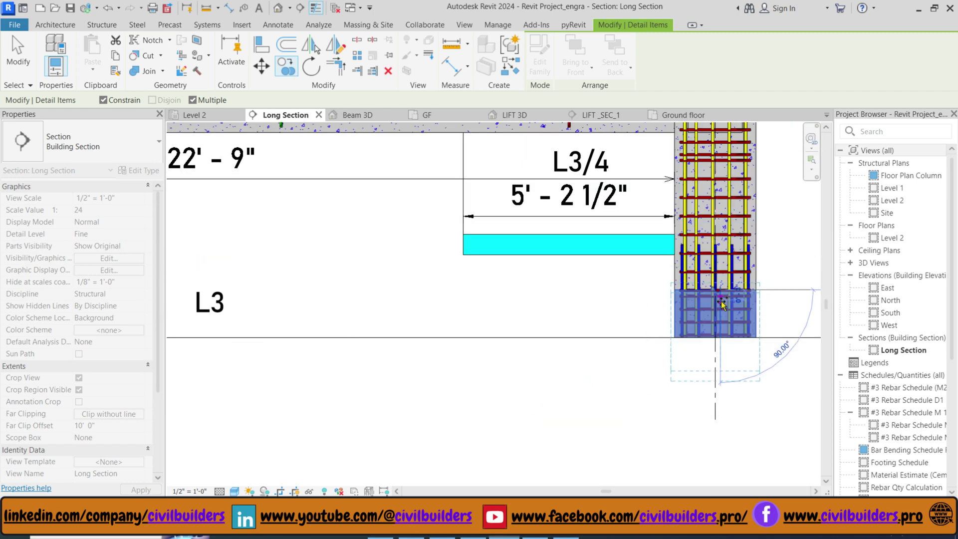
key(Escape)
key(Escape)
Stretch the break line at grid D outward past both faces of the column
scroll(699, 292, up, 2)
click(698, 288)
drag(657, 352, 616, 351)
scroll(597, 341, down, 2)
scroll(706, 339, up, 2)
drag(722, 352, 760, 353)
key(Escape)
scroll(760, 354, down, 2)
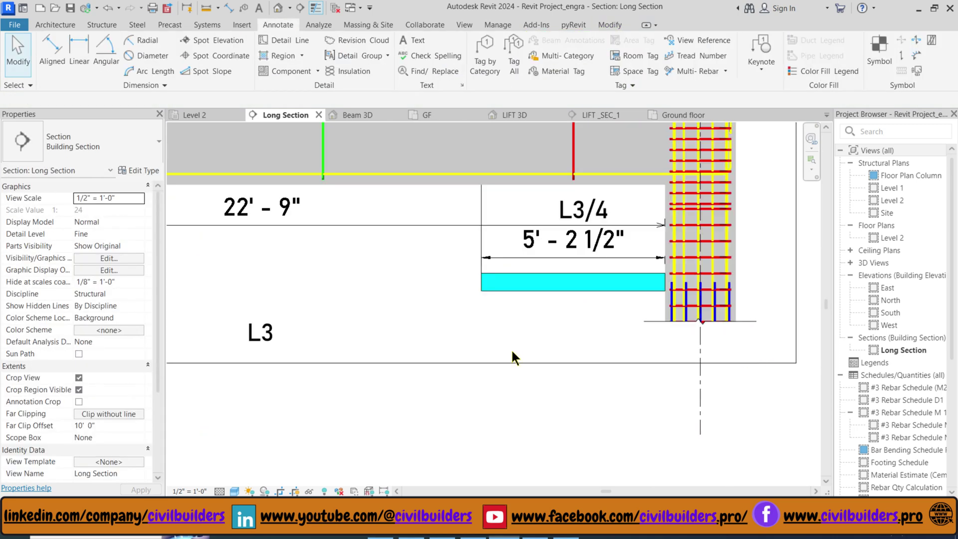
Widen the break lines at grids C, A and B so they extend beyond their column faces
scroll(513, 355, down, 4)
scroll(426, 348, up, 5)
click(426, 328)
key(Escape)
scroll(267, 330, down, 3)
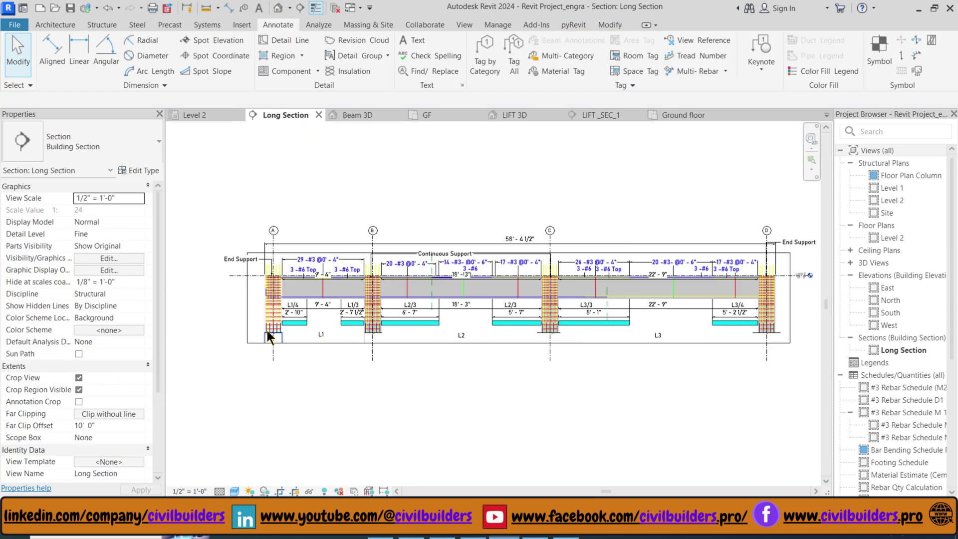
scroll(267, 331, up, 3)
click(331, 358)
drag(343, 378, 361, 378)
key(Escape)
scroll(352, 362, down, 2)
scroll(596, 345, up, 3)
click(592, 349)
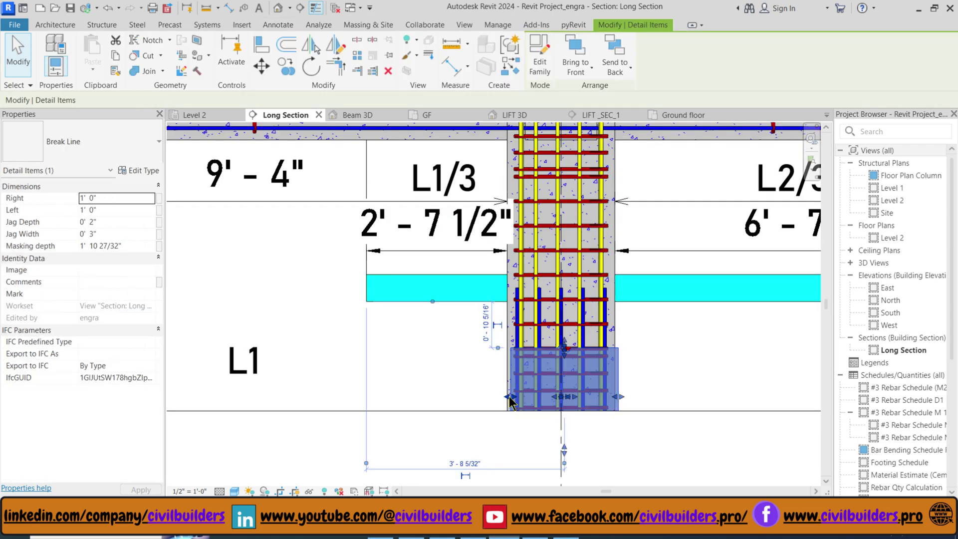
drag(507, 398, 487, 398)
key(Escape)
Hide the crop region boundary of the Long Section while keeping the view cropped
scroll(449, 345, down, 5)
scroll(599, 416, down, 2)
scroll(586, 415, down, 1)
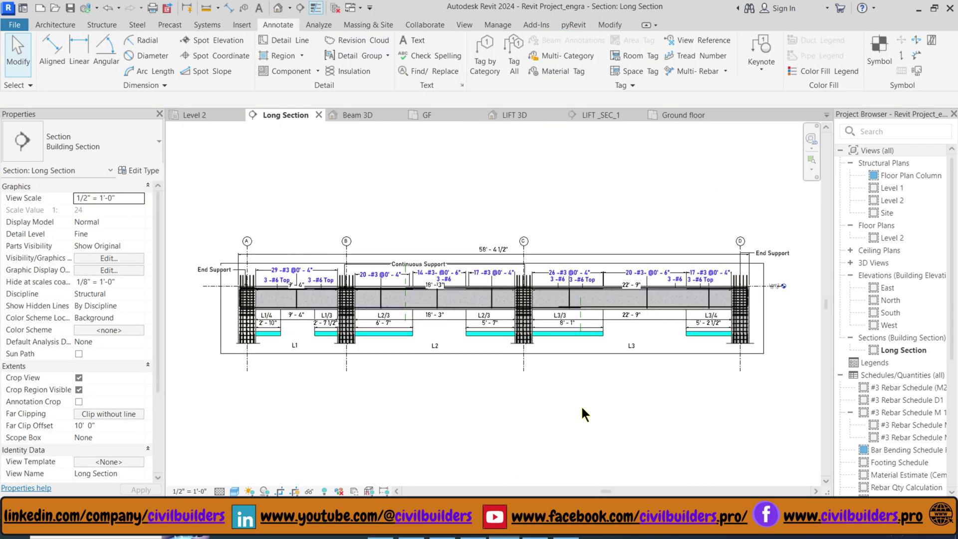
click(296, 491)
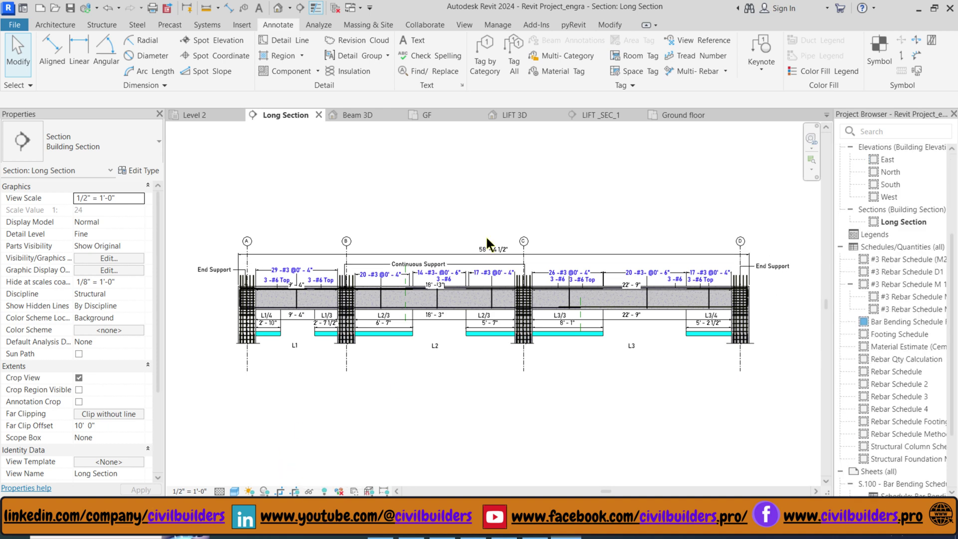
Switch to the Beam 3D view, restore its saved orientation and lock the view for tagging
click(367, 116)
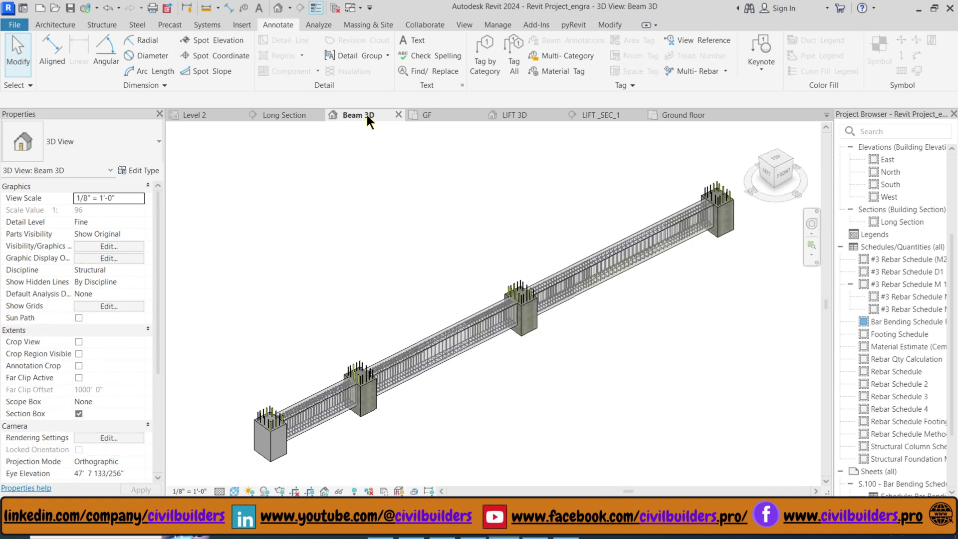
click(325, 491)
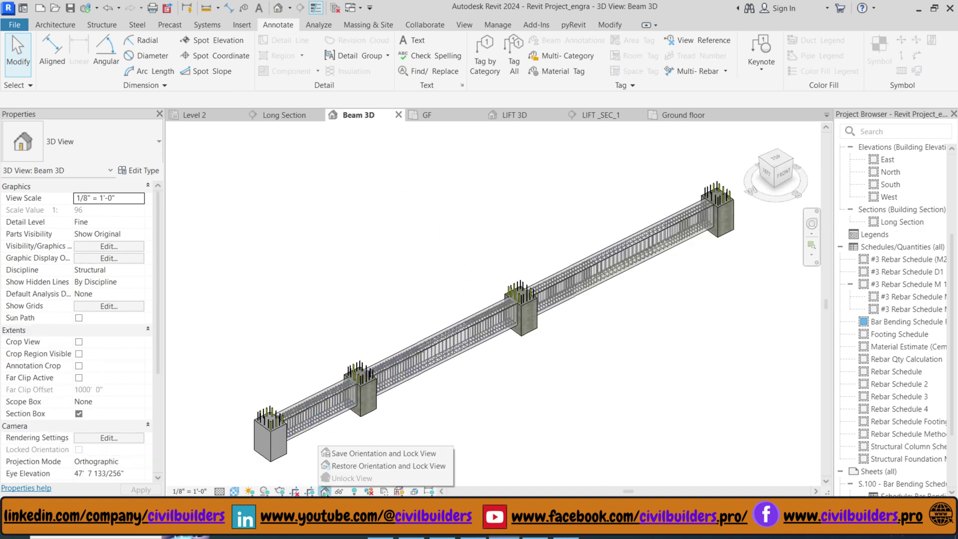
click(355, 466)
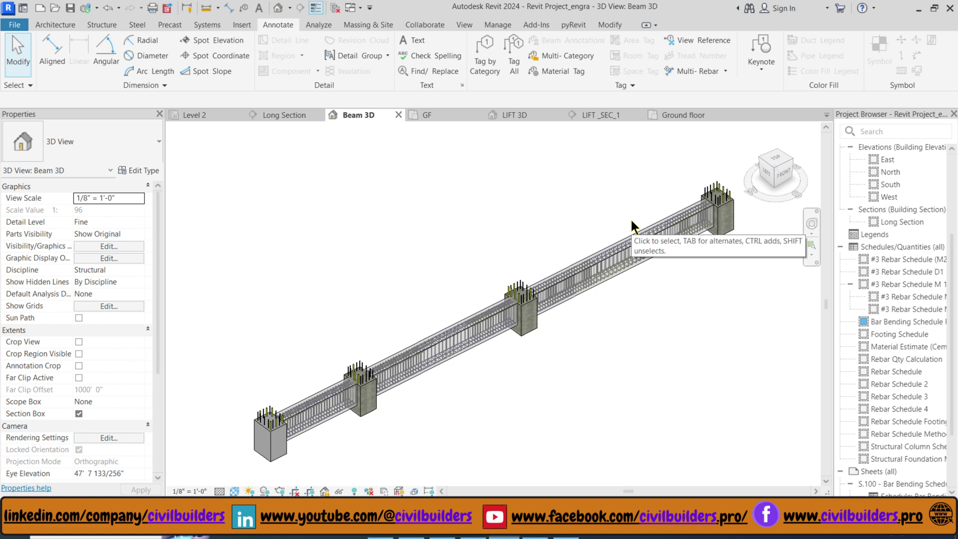
Tag the continuous #6 top bars in span L3 of the 3D beam, placing the tag above the beam
scroll(649, 240, up, 5)
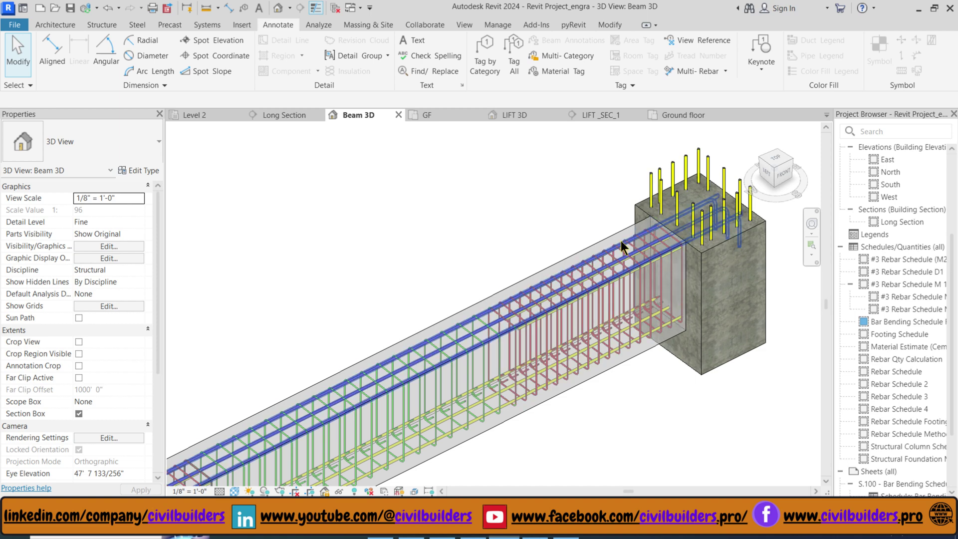
key(t)
key(g)
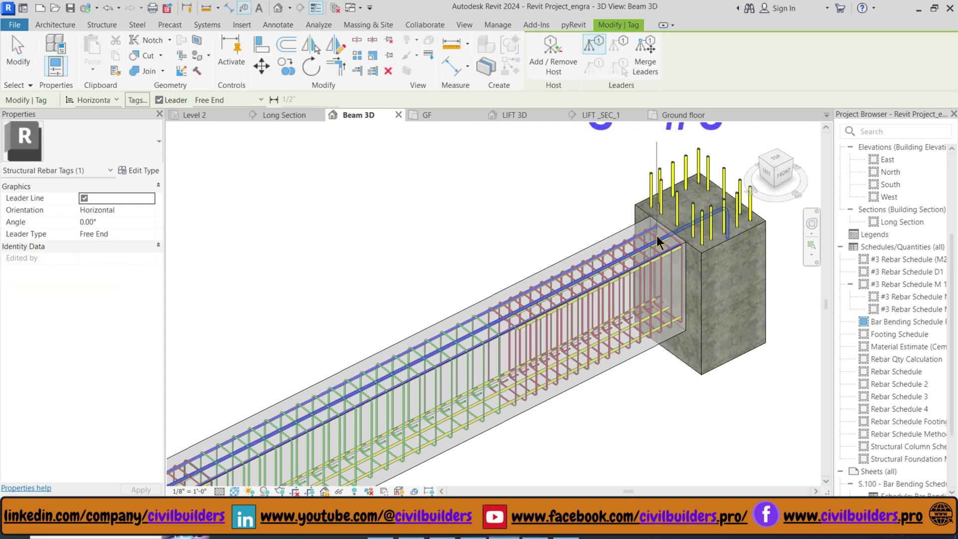
scroll(658, 235, down, 3)
scroll(488, 284, up, 3)
scroll(539, 275, down, 3)
scroll(556, 293, up, 5)
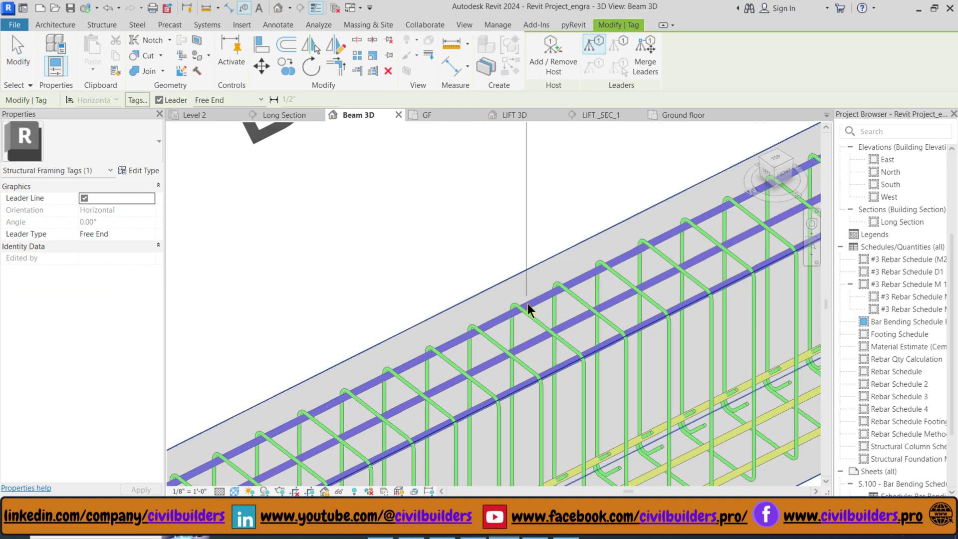
scroll(534, 300, down, 5)
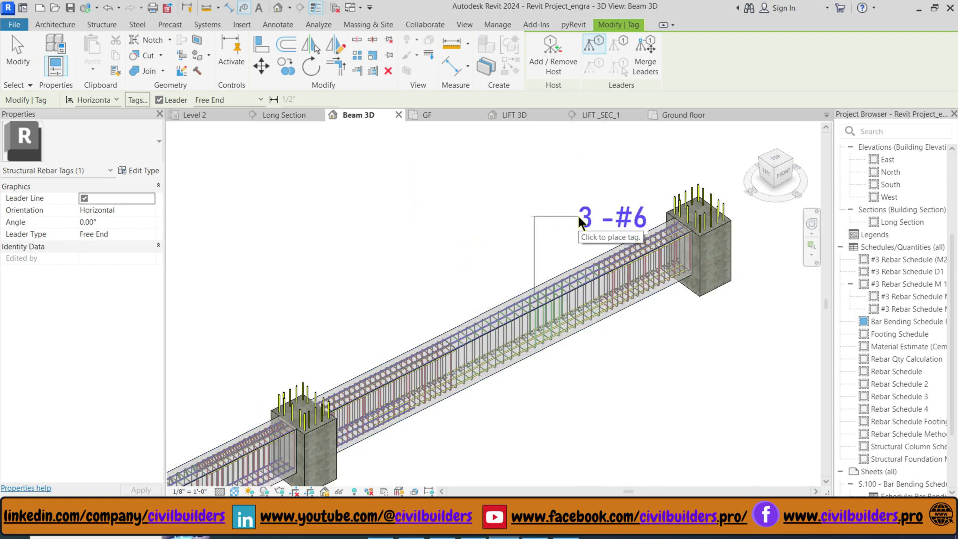
click(502, 215)
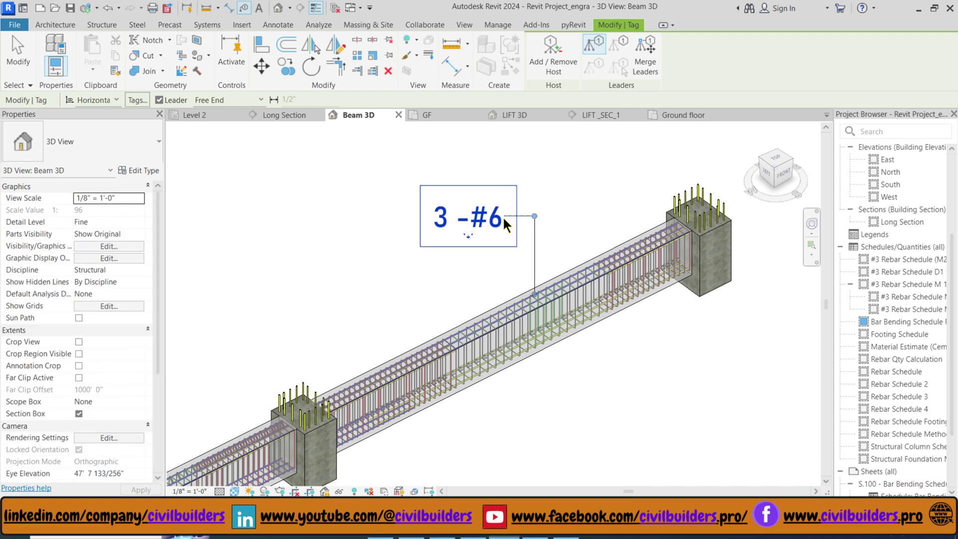
Tag the #3 stirrups spaced at 0' - 6" in the middle of span L3 and the column at grid C, placing both tags below
scroll(589, 319, up, 5)
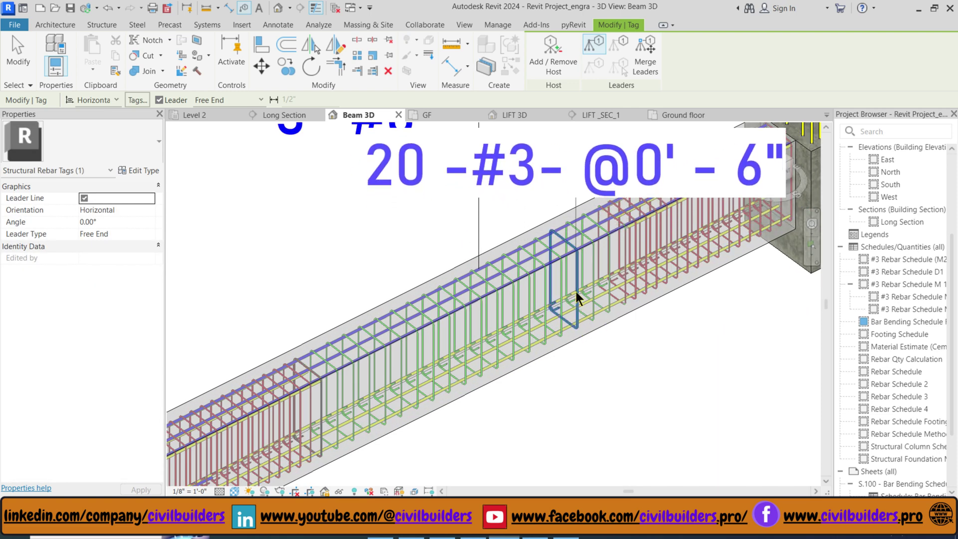
scroll(576, 292, down, 5)
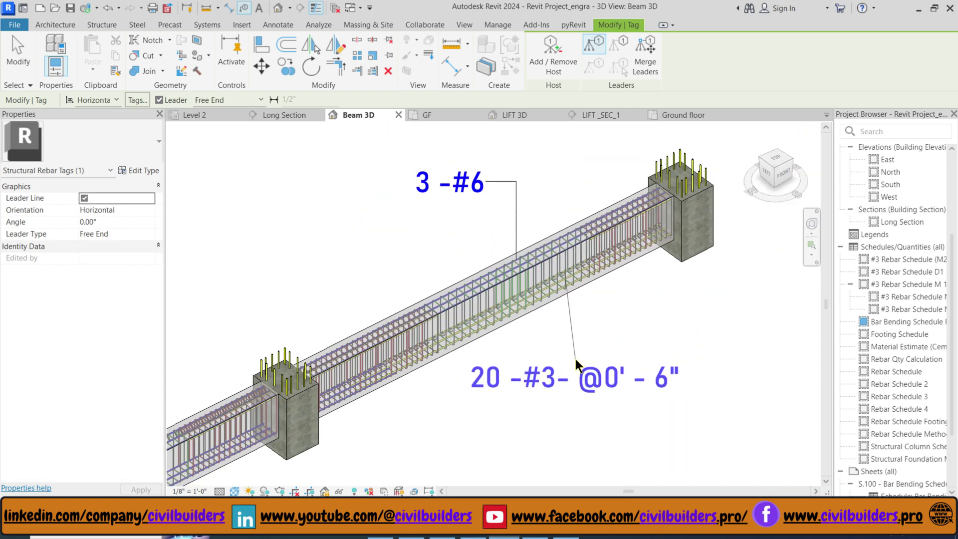
click(629, 369)
scroll(615, 370, down, 3)
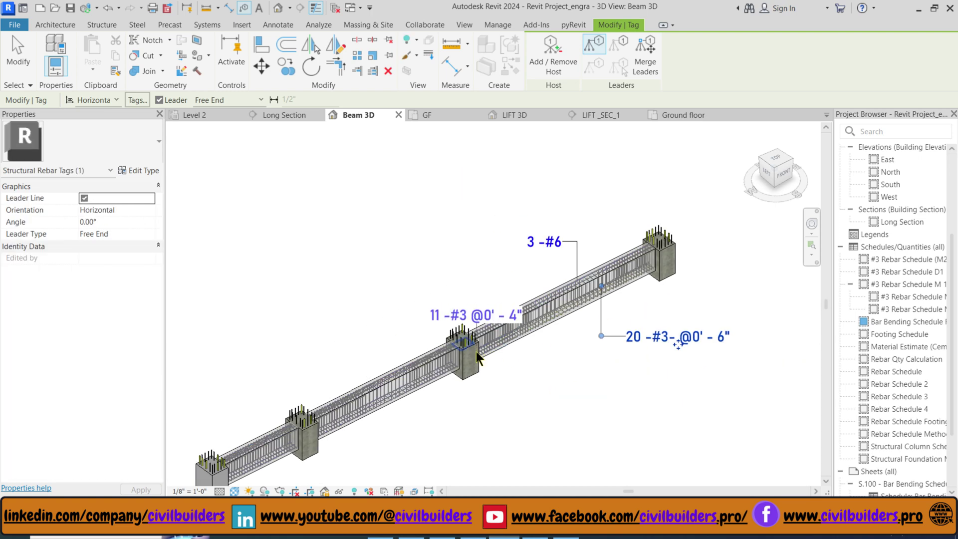
click(481, 376)
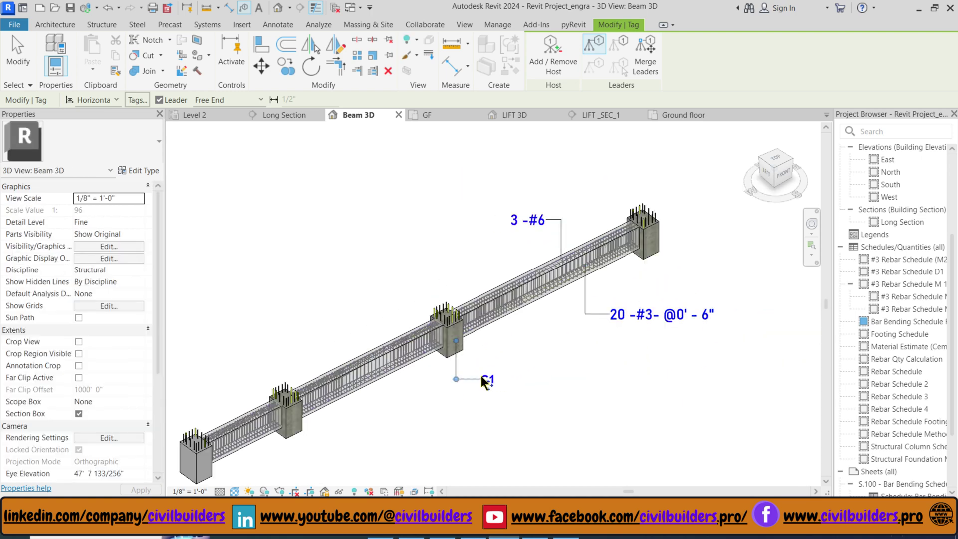
Tag the extra #6 Top bars in span L3 near grid C, placing the tag above the beam
scroll(393, 316, up, 3)
scroll(646, 244, up, 5)
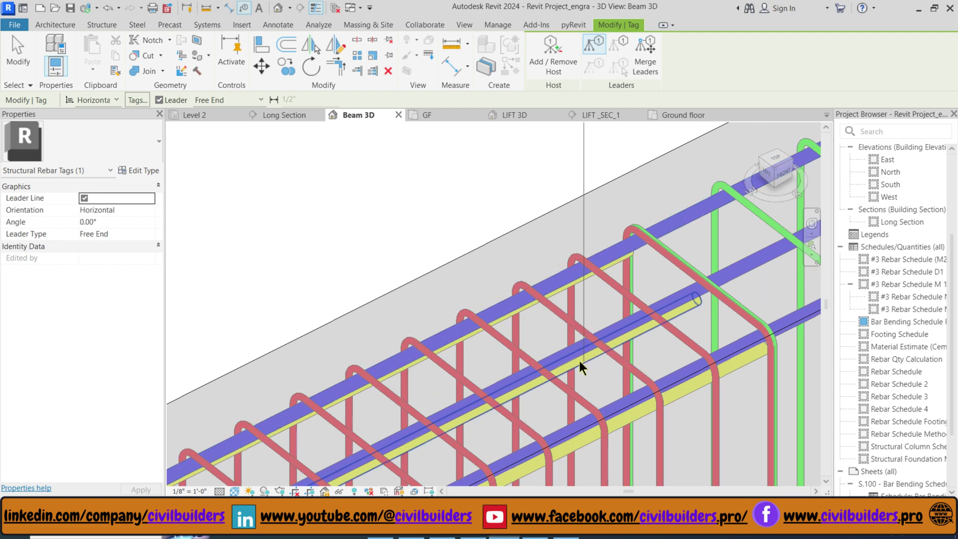
scroll(580, 363, down, 5)
click(579, 278)
click(519, 276)
Add a tag to the beam in span L2, between grids B and C
scroll(544, 269, down, 3)
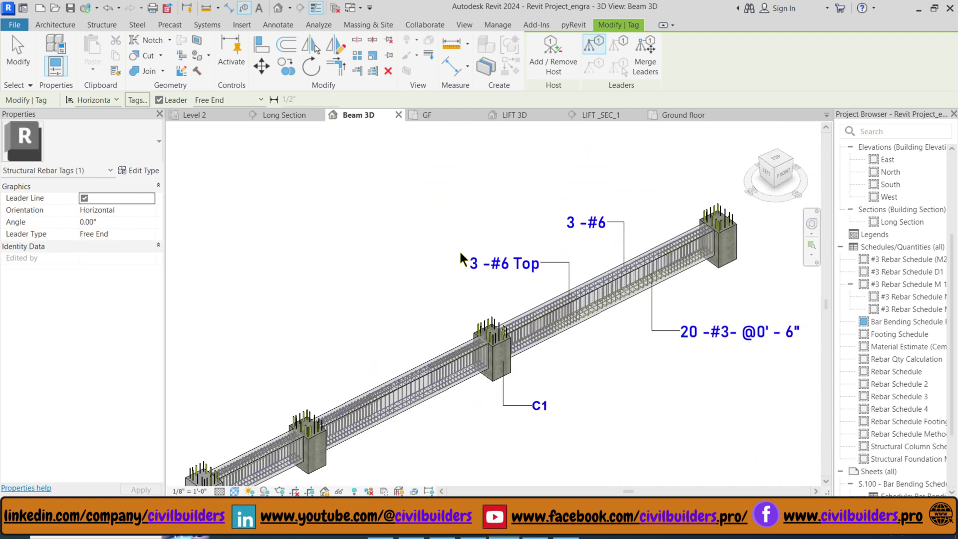
scroll(440, 365, up, 6)
scroll(441, 336, down, 5)
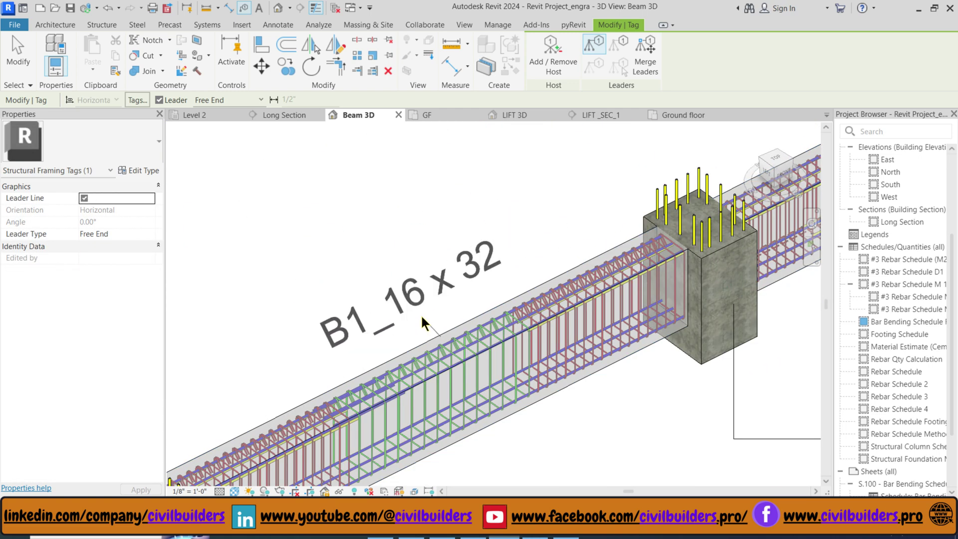